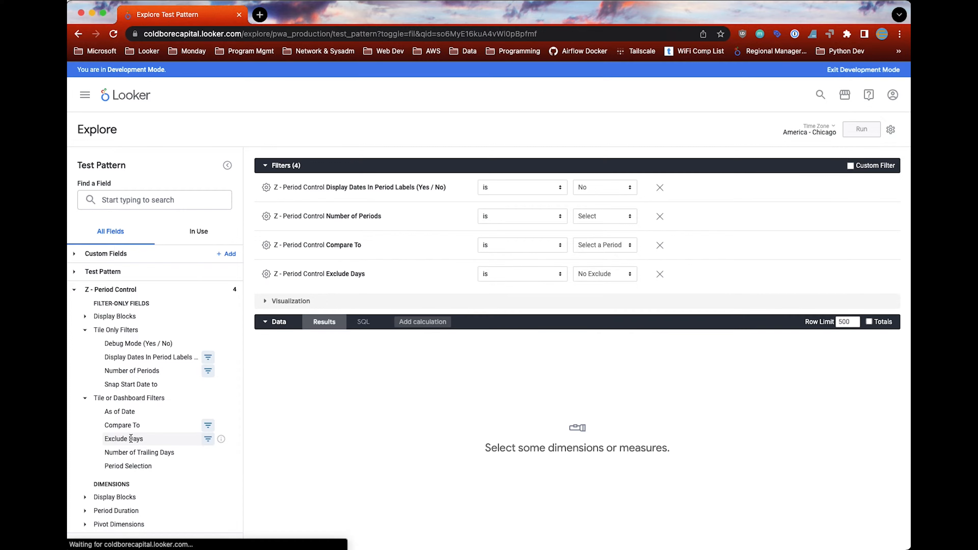
Step: Add the Number of Trailing Days and Period Selection filters, and pivot the query by the Period dimension
{"action": "left_click", "coordinate": [127, 453]}
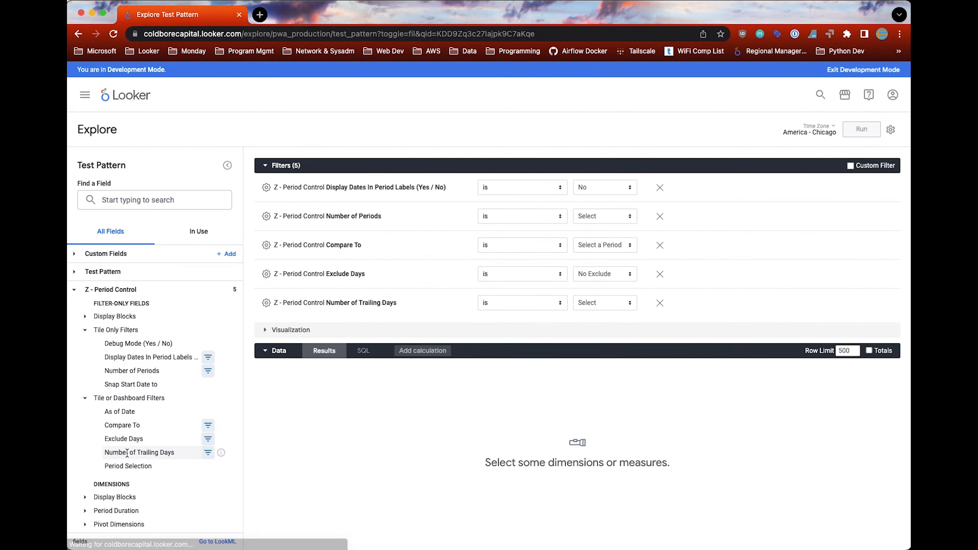
{"action": "left_click", "coordinate": [127, 465]}
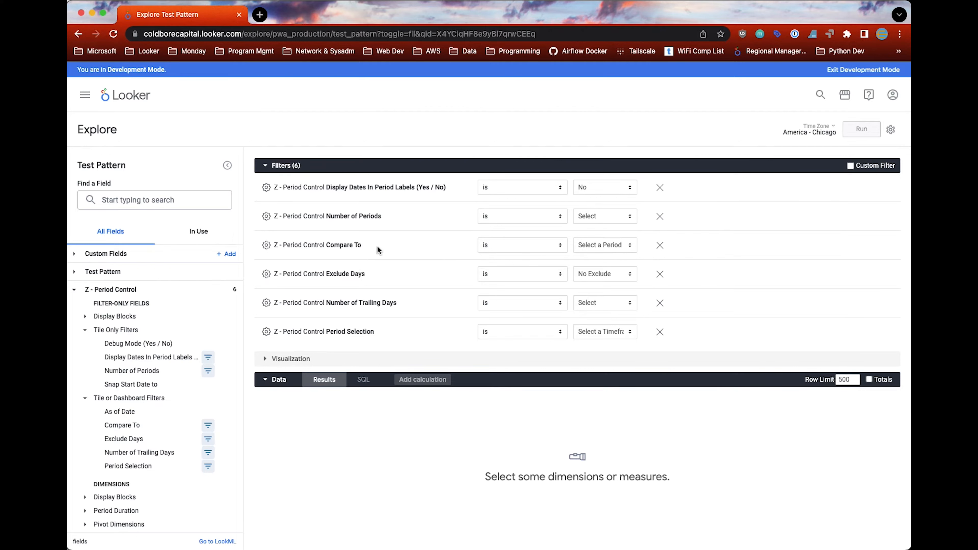
{"action": "scroll", "coordinate": [184, 331], "scroll_direction": "down", "scroll_amount": 2}
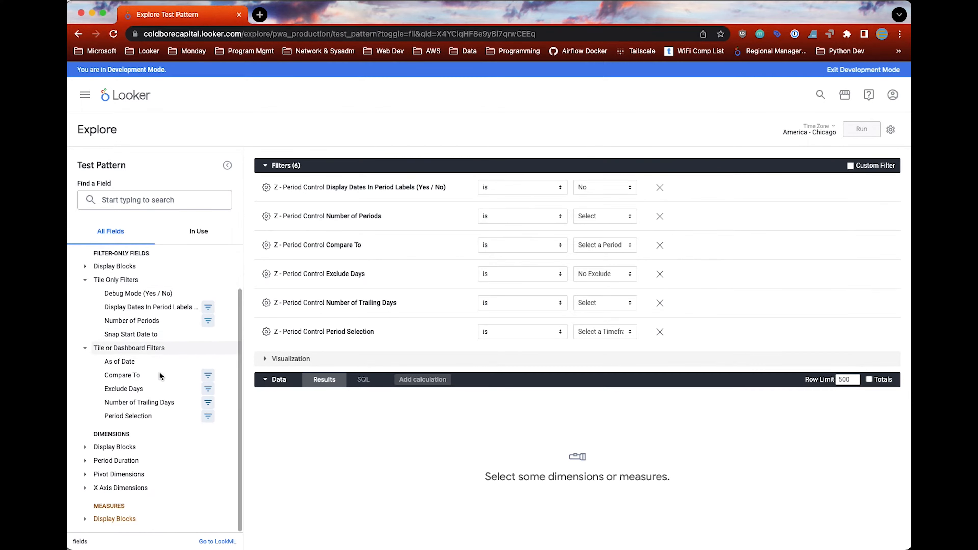
{"action": "left_click", "coordinate": [90, 478]}
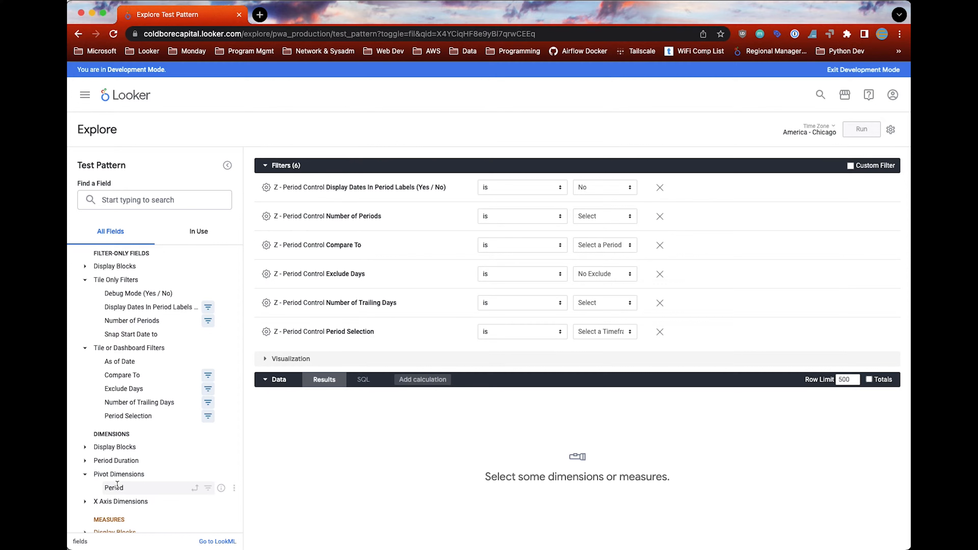
{"action": "left_click", "coordinate": [196, 489]}
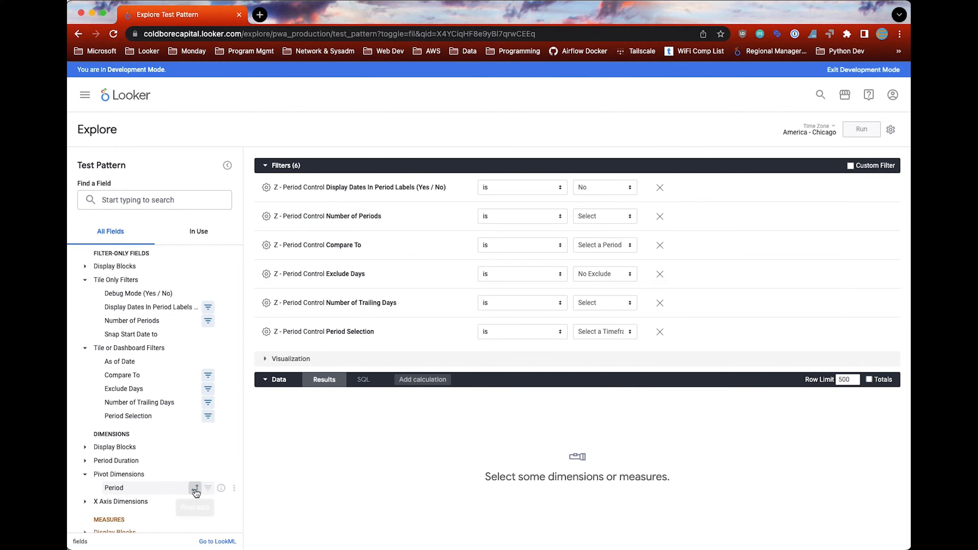
Step: Add the Date in Period Date dimension and the Total Med Rev measure to the query
{"action": "left_click", "coordinate": [85, 501]}
{"action": "scroll", "coordinate": [86, 502], "scroll_direction": "down", "scroll_amount": 3}
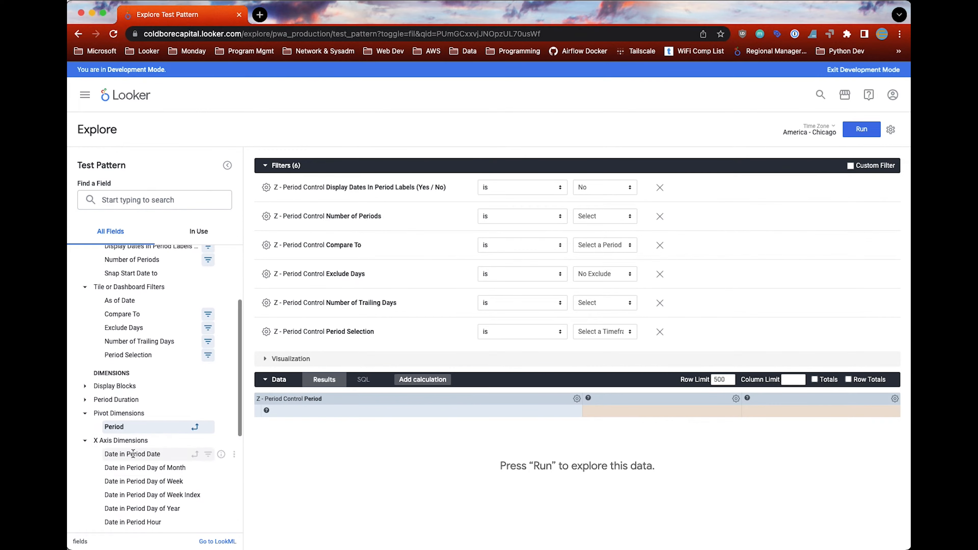
{"action": "left_click", "coordinate": [145, 454]}
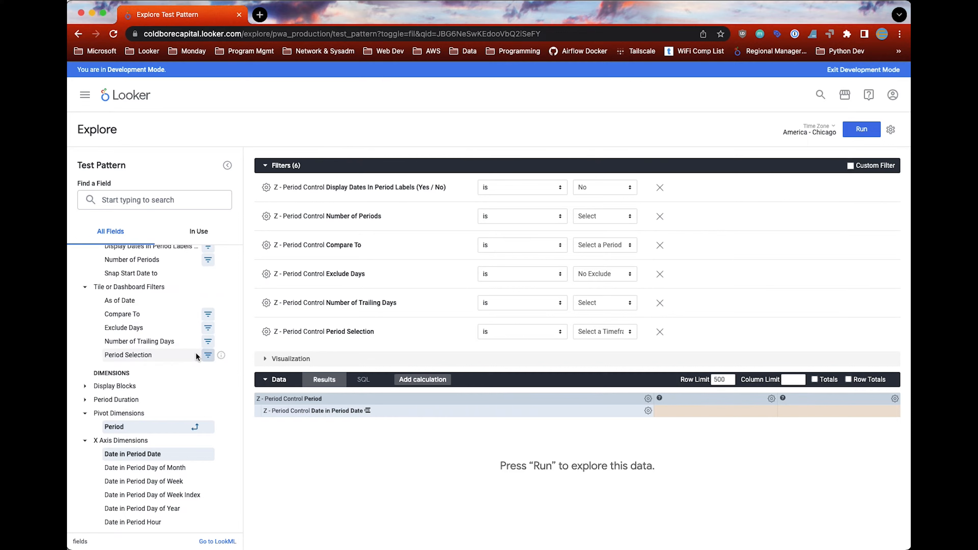
{"action": "scroll", "coordinate": [167, 352], "scroll_direction": "up", "scroll_amount": 5}
{"action": "left_click", "coordinate": [101, 272]}
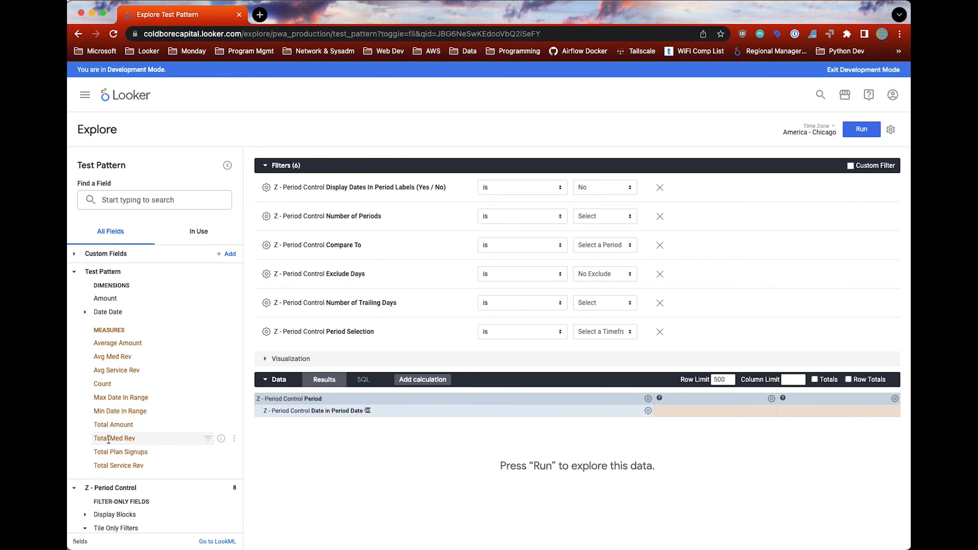
{"action": "left_click", "coordinate": [123, 438]}
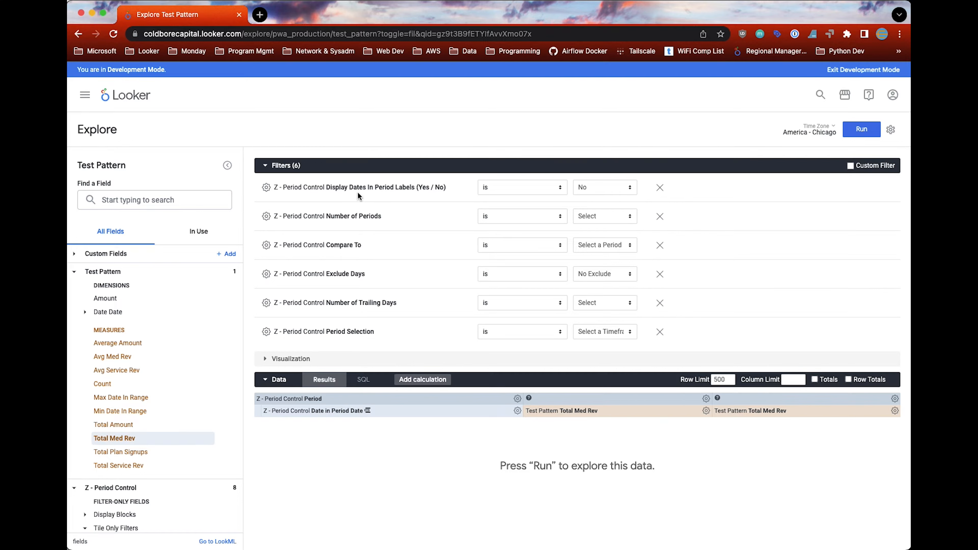
Step: Set Display Dates In Period Labels to Yes, Number of Periods to 3, and Compare To to Prior Period (Trailing)
{"action": "left_click", "coordinate": [597, 193]}
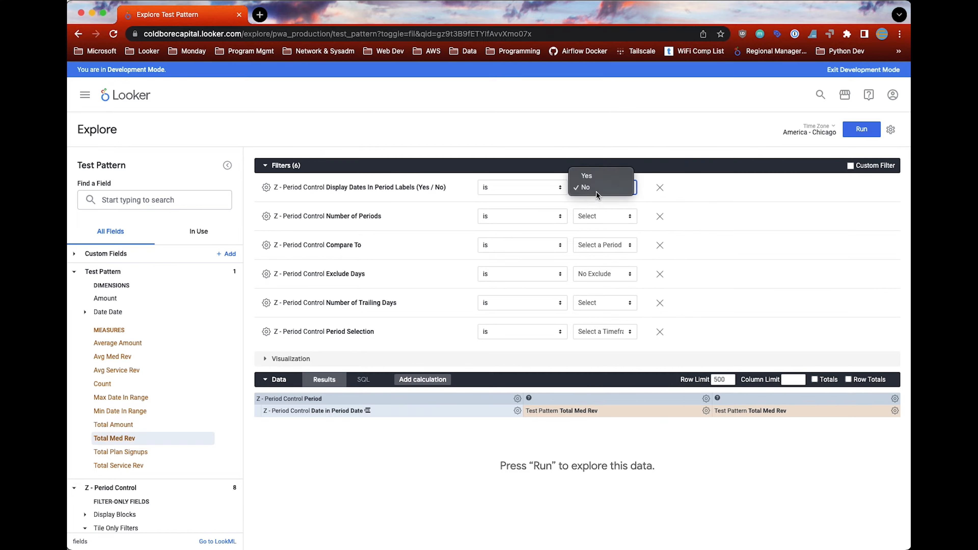
{"action": "left_click", "coordinate": [593, 177]}
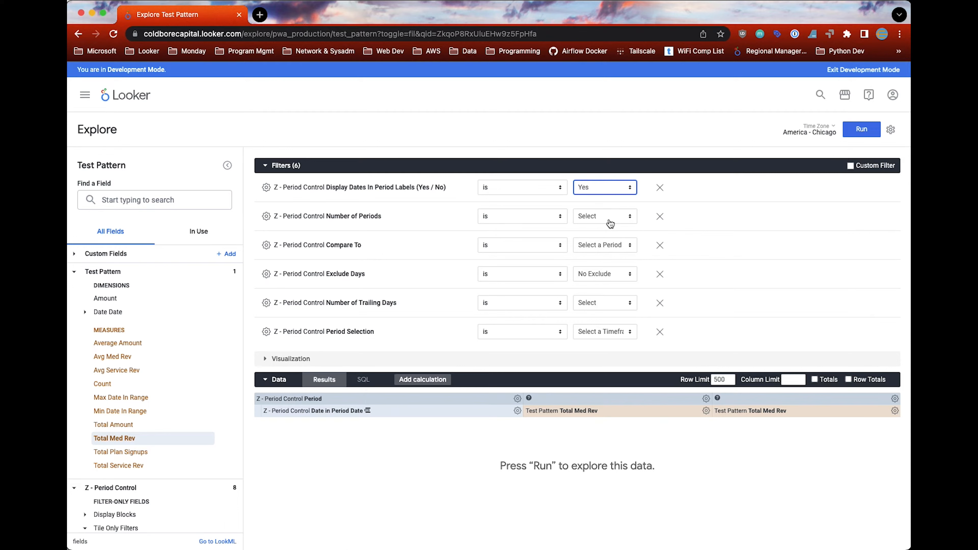
{"action": "left_click", "coordinate": [610, 222]}
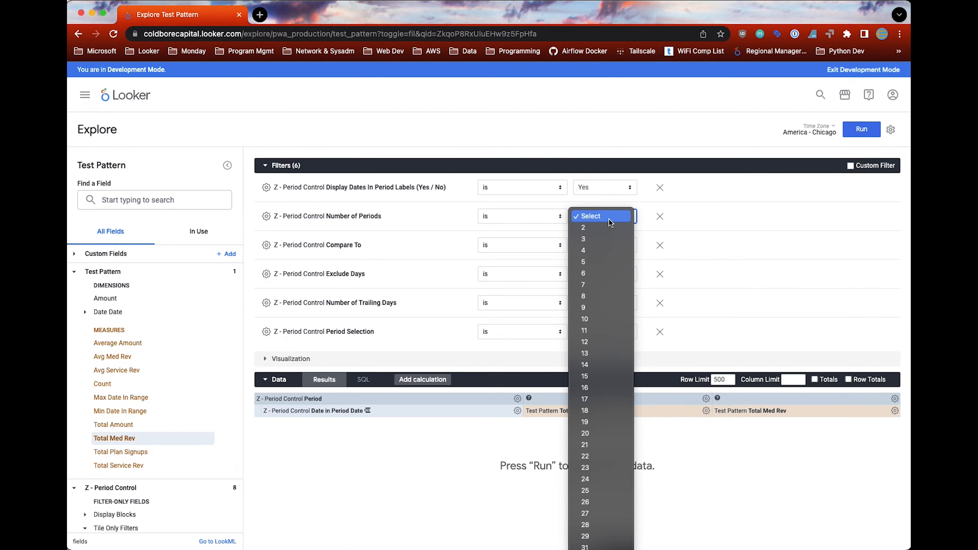
{"action": "left_click", "coordinate": [602, 239]}
{"action": "left_click", "coordinate": [602, 241]}
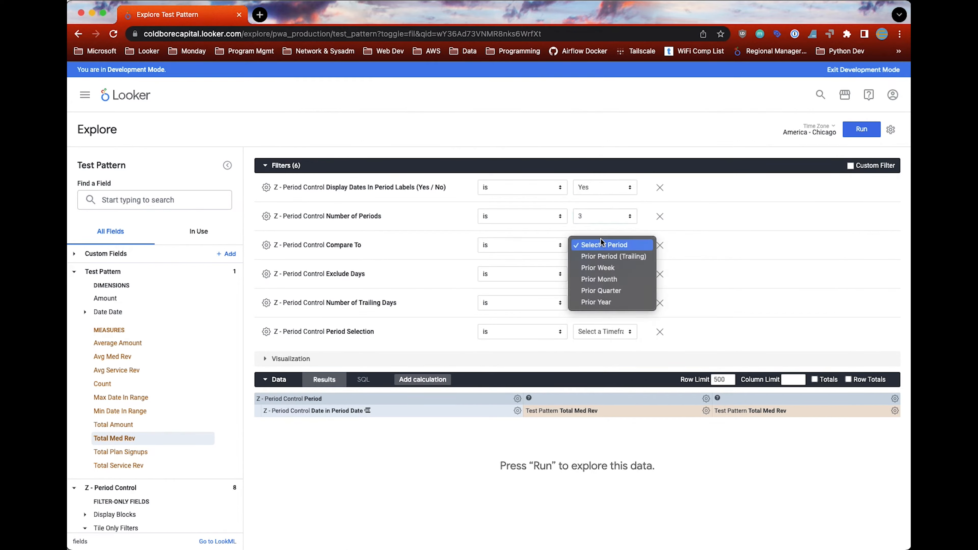
{"action": "left_click", "coordinate": [606, 256]}
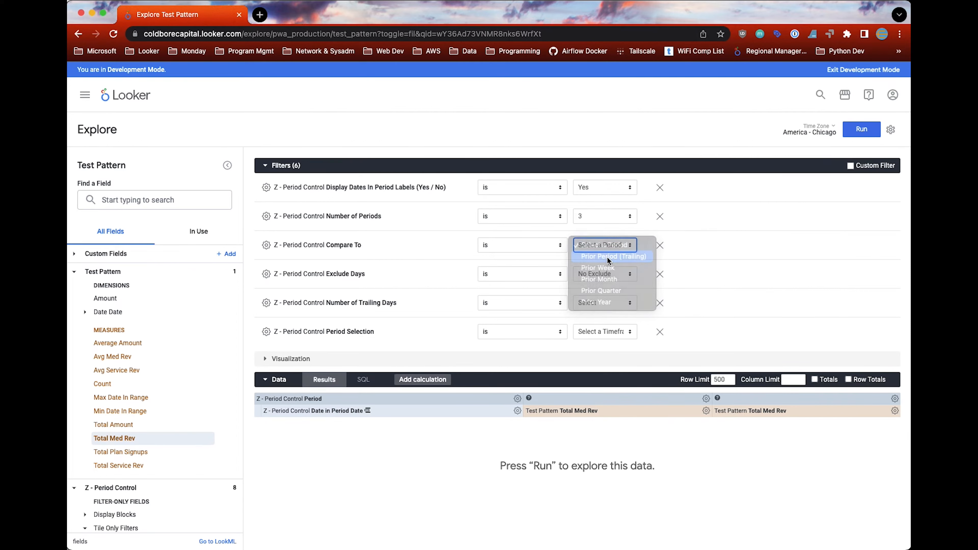
Step: Set the Period Selection filter to Trailing and the Number of Trailing Days to 28
{"action": "left_click", "coordinate": [593, 325]}
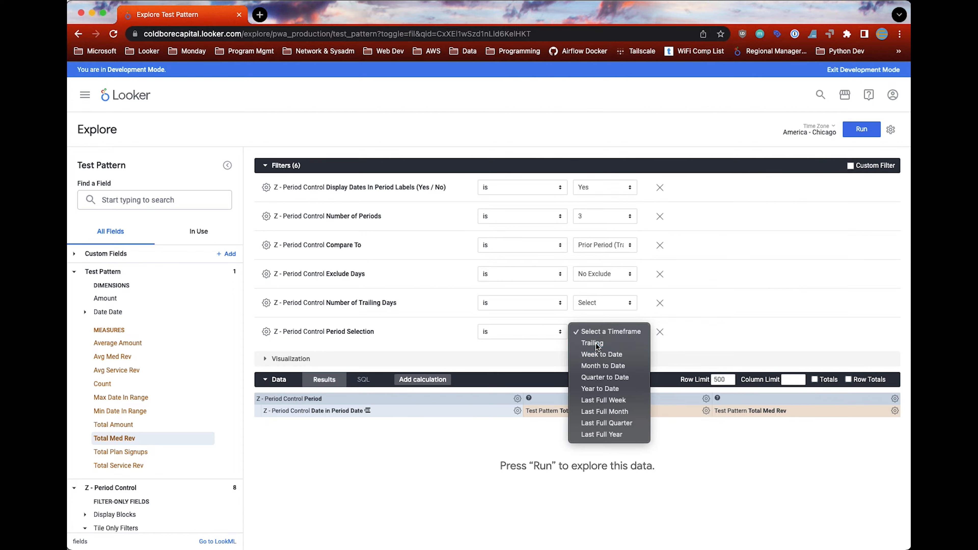
{"action": "left_click", "coordinate": [593, 343]}
{"action": "left_click", "coordinate": [603, 302]}
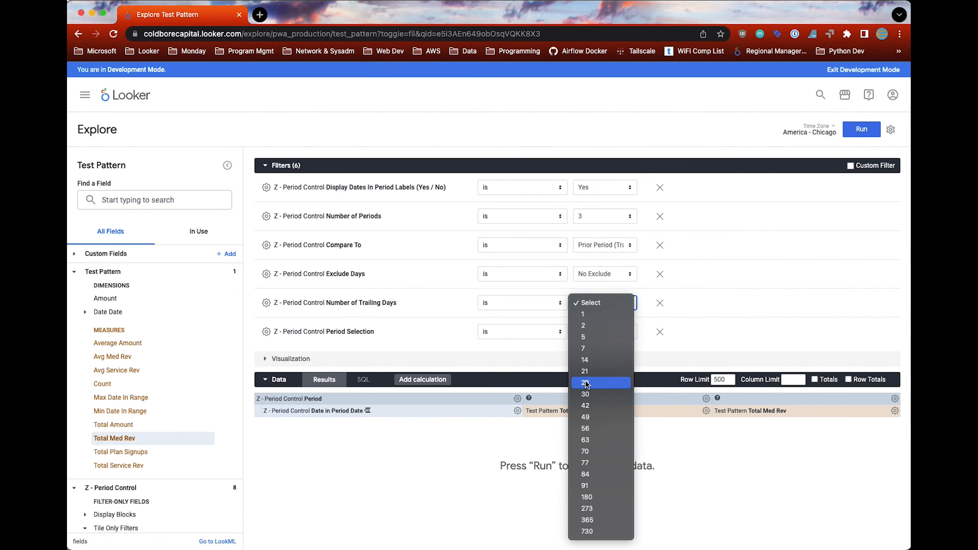
{"action": "left_click", "coordinate": [593, 383]}
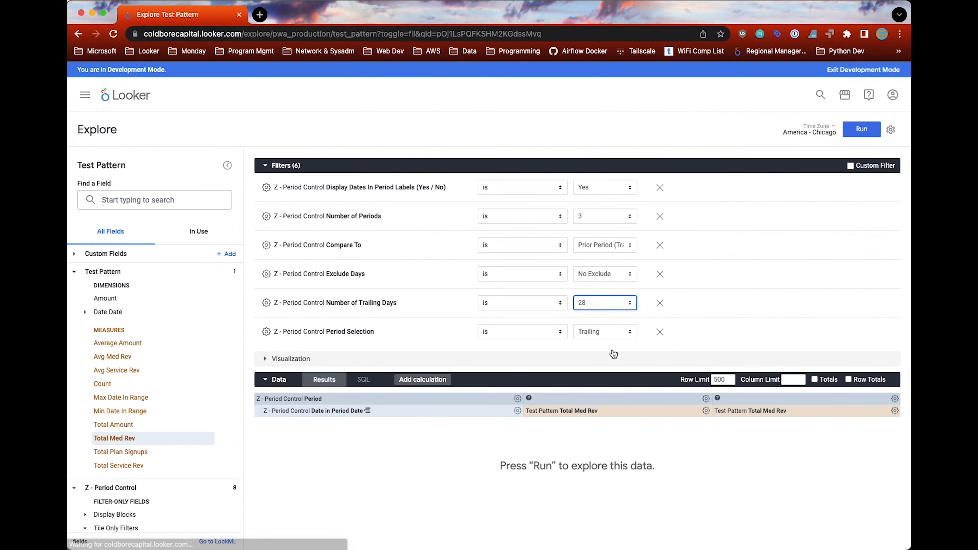
Step: Set the Exclude Days filter to Exclude Current Day and run the query to chart the periods
{"action": "left_click", "coordinate": [605, 275]}
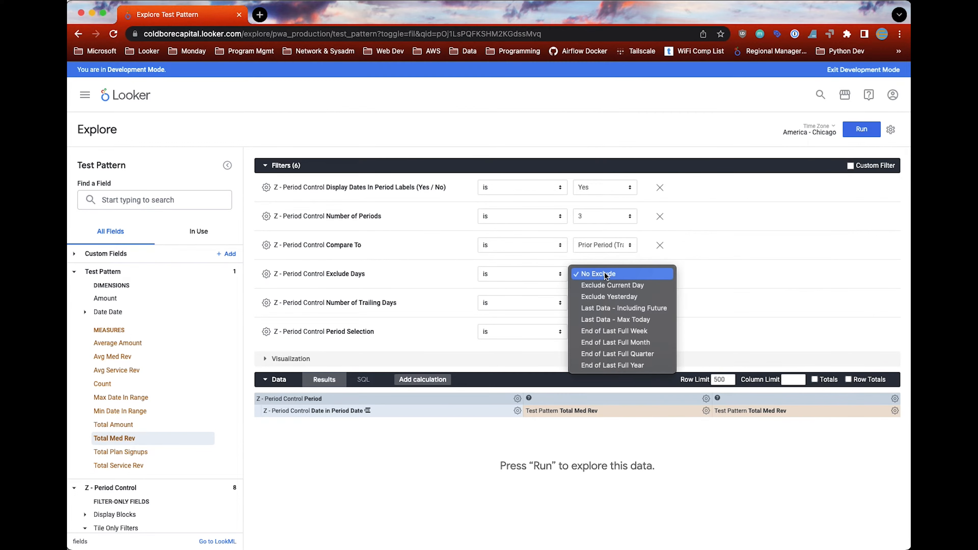
{"action": "left_click", "coordinate": [609, 285]}
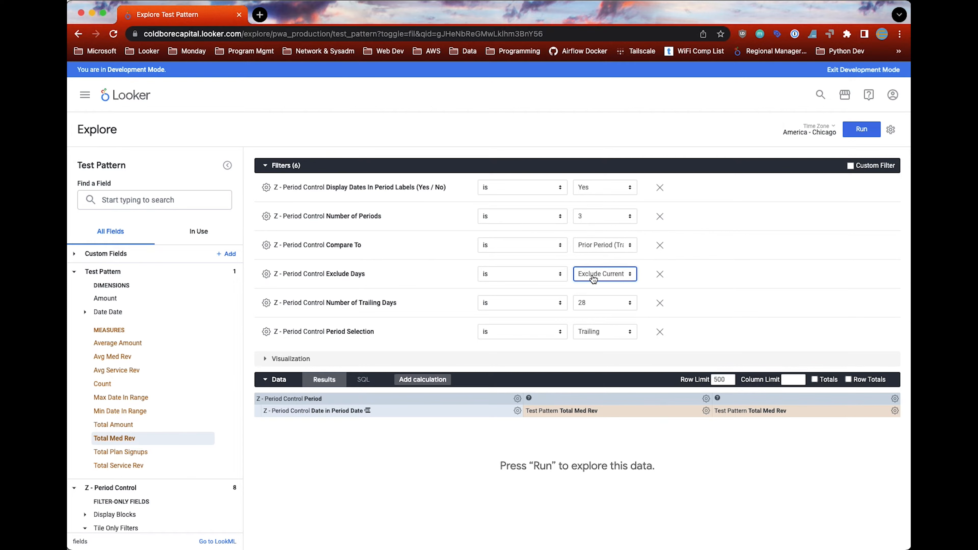
{"action": "left_click", "coordinate": [862, 129]}
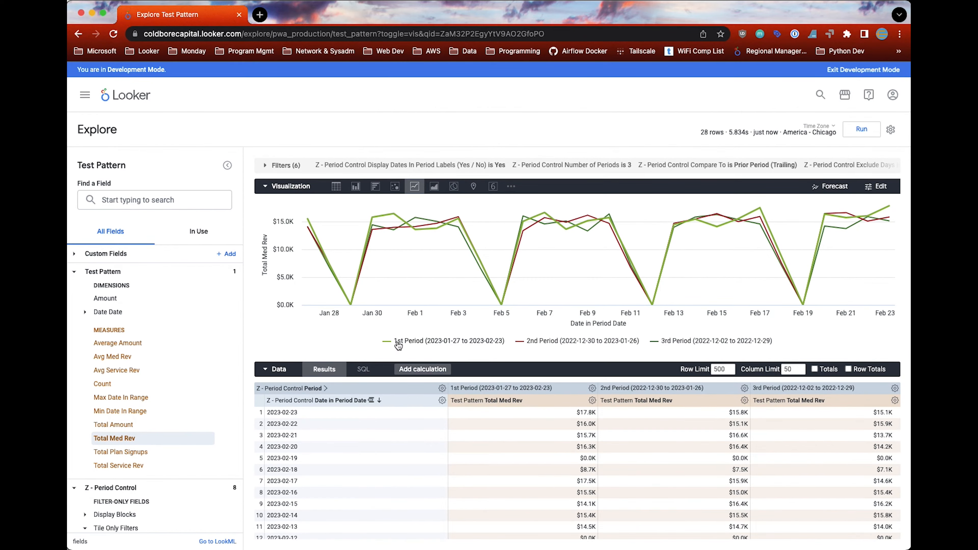
{"action": "mouse_move", "coordinate": [390, 218]}
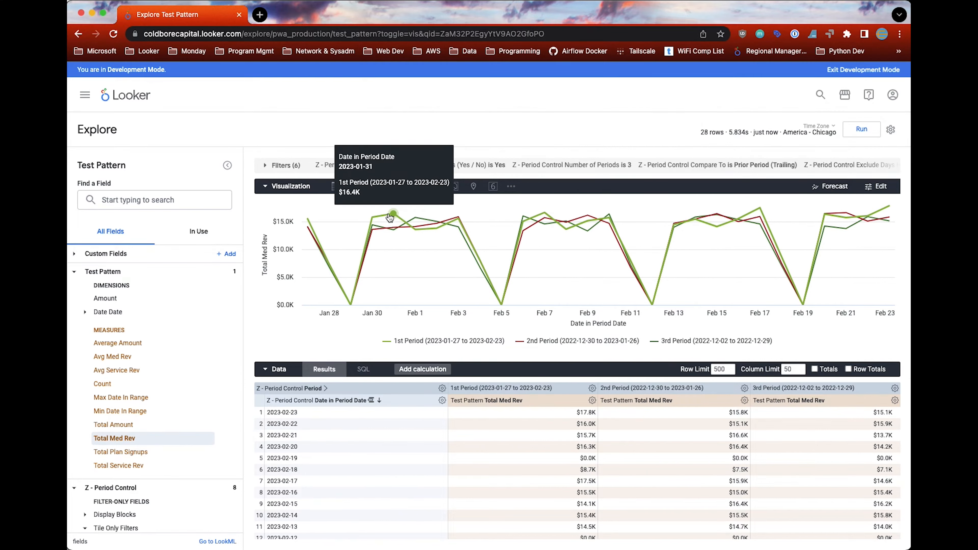
{"action": "mouse_move", "coordinate": [422, 223]}
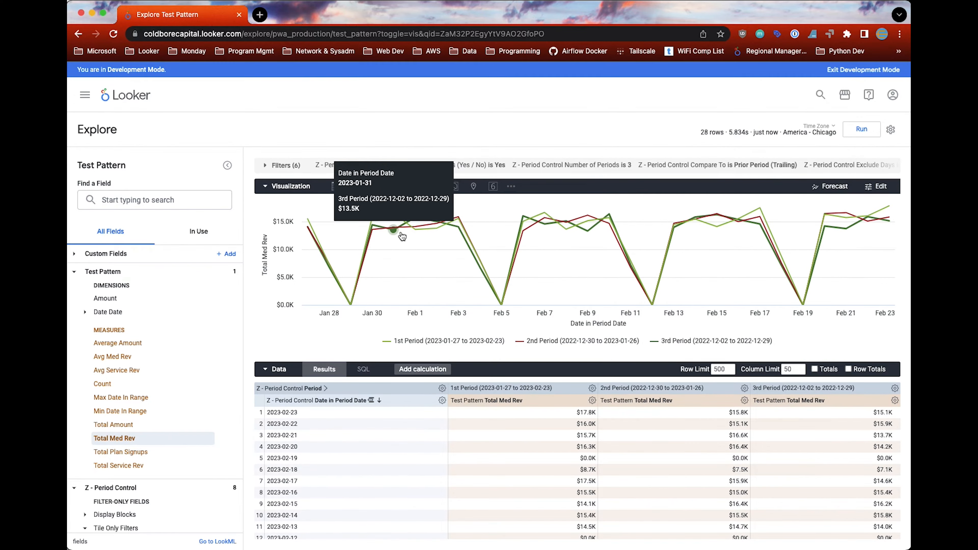
{"action": "mouse_move", "coordinate": [750, 232]}
{"action": "mouse_move", "coordinate": [549, 245]}
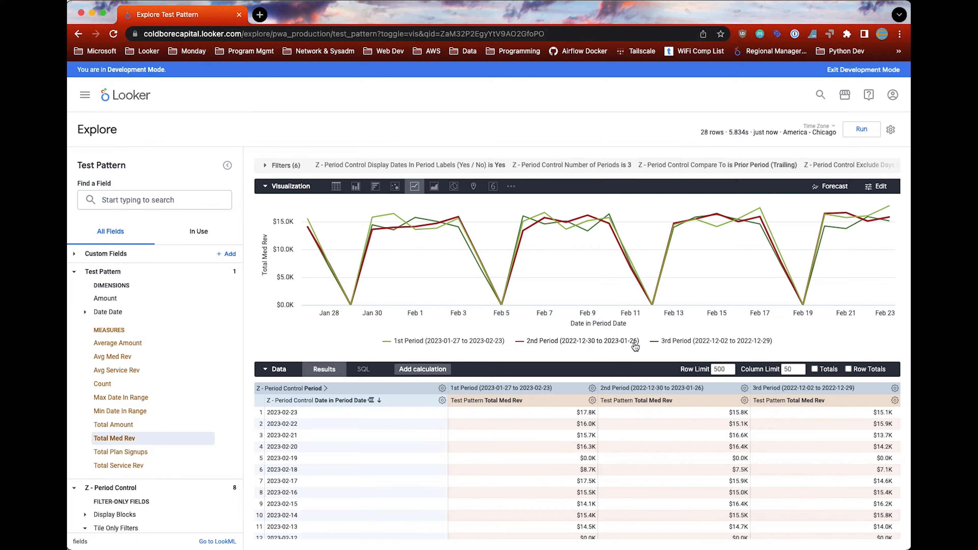
Step: Rerun the query with Display Dates In Period Labels set to No, and set that filter back to Yes
{"action": "left_click", "coordinate": [266, 165]}
{"action": "left_click", "coordinate": [622, 188]}
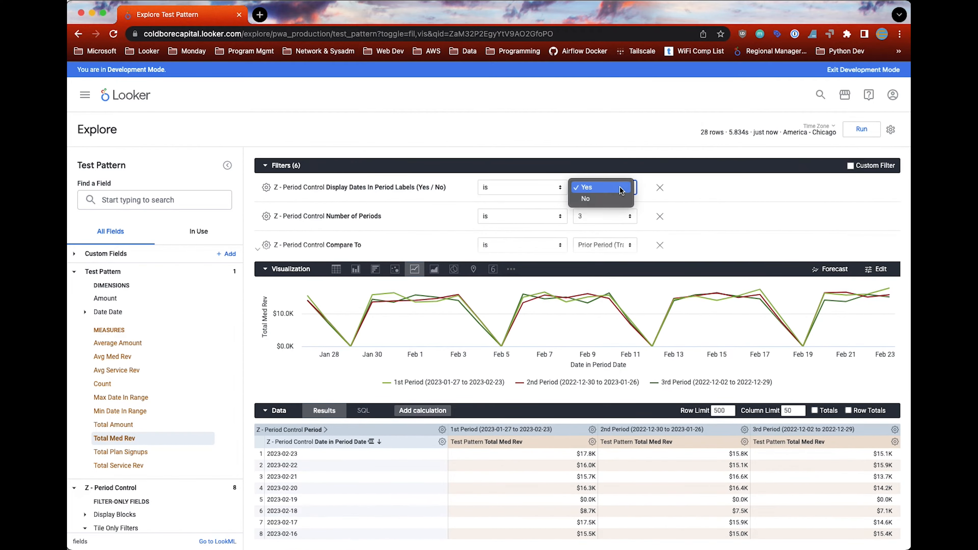
{"action": "left_click", "coordinate": [612, 199]}
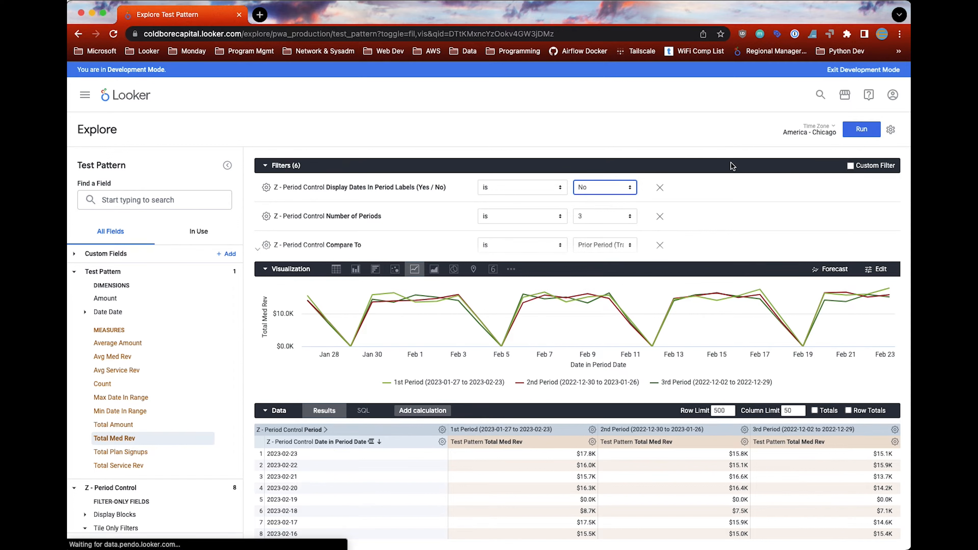
{"action": "left_click", "coordinate": [861, 130]}
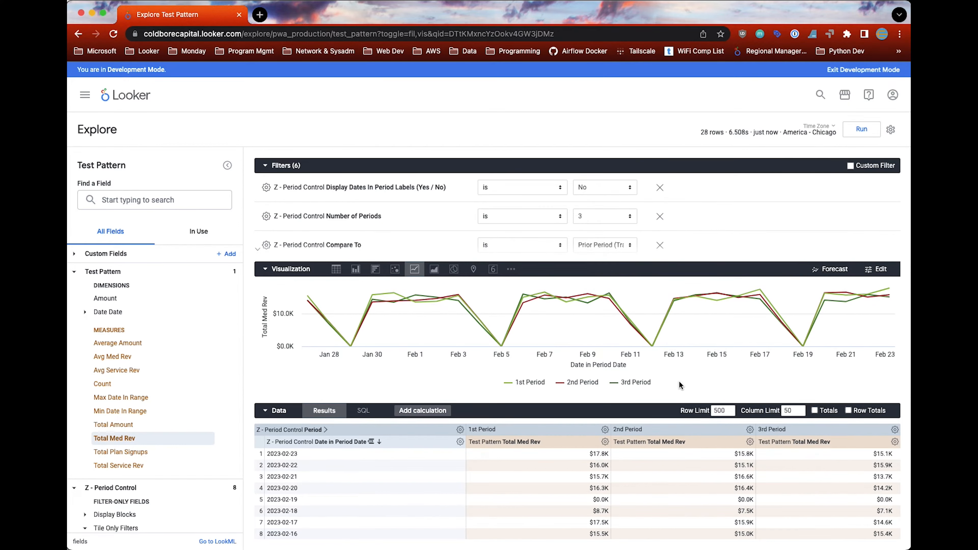
{"action": "left_click", "coordinate": [613, 190]}
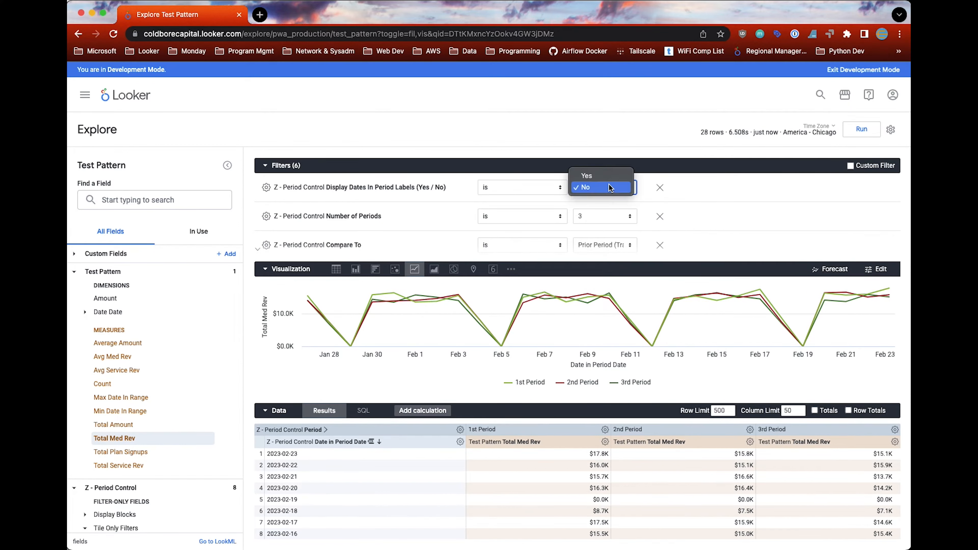
{"action": "left_click", "coordinate": [606, 178]}
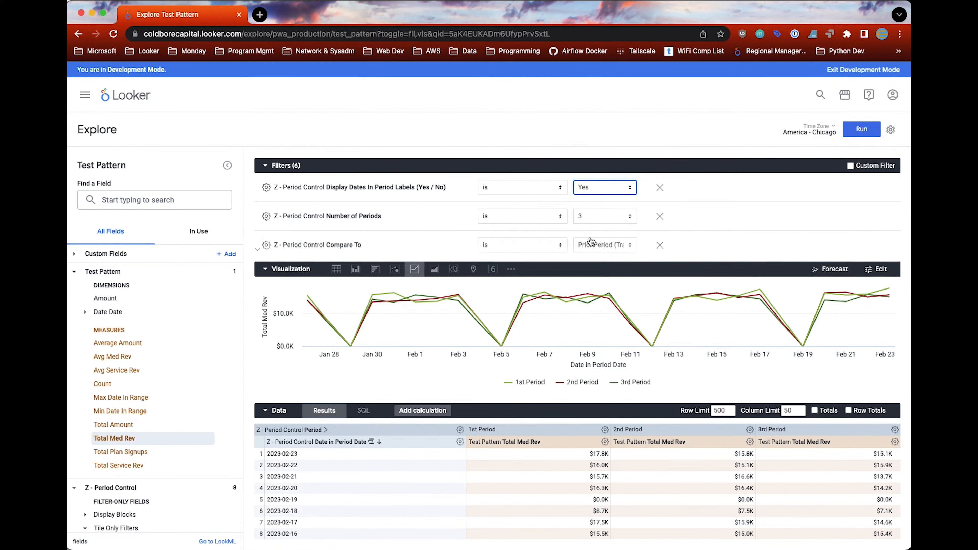
Step: Set Period Selection to Month to Date and Compare To to Prior Week, and run the query
{"action": "scroll", "coordinate": [593, 231], "scroll_direction": "down", "scroll_amount": 3}
{"action": "left_click", "coordinate": [619, 332]}
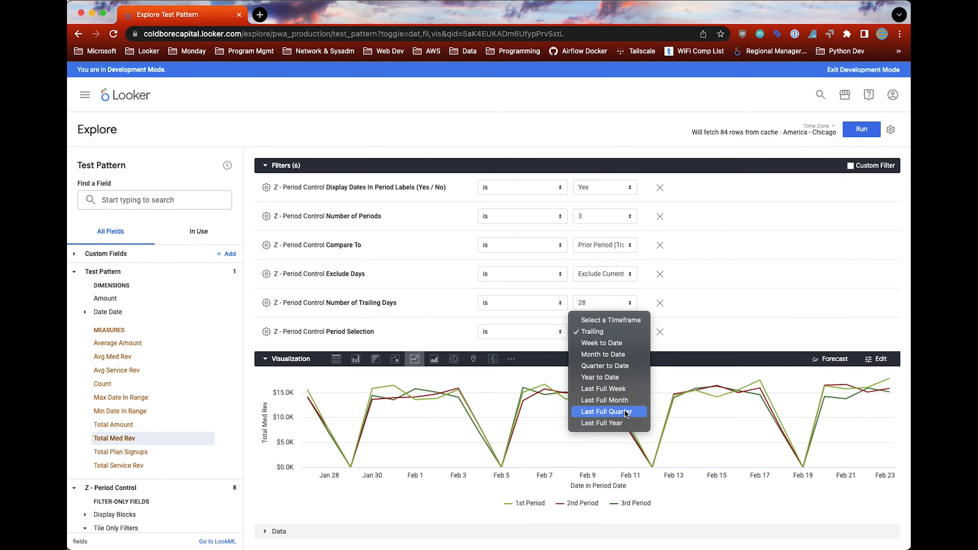
{"action": "left_click", "coordinate": [612, 355]}
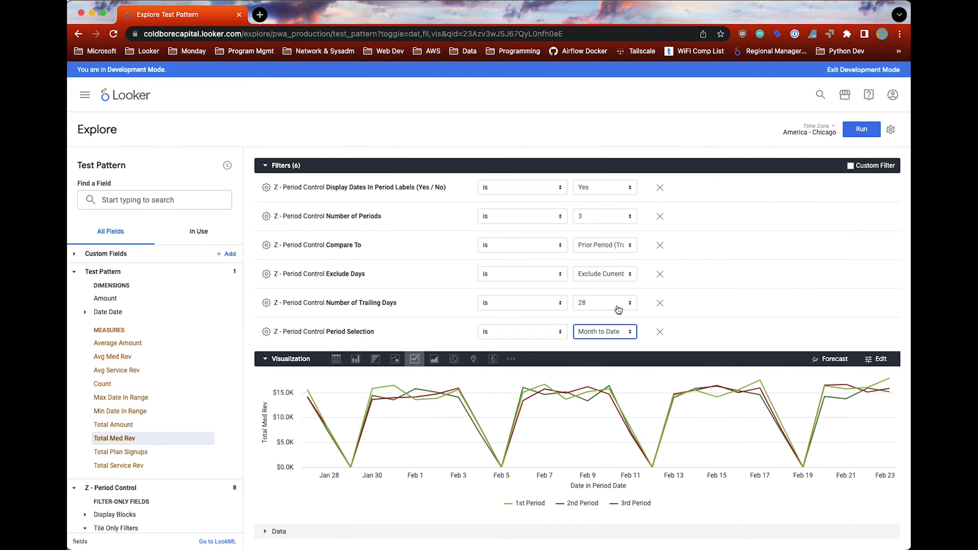
{"action": "left_click", "coordinate": [607, 252]}
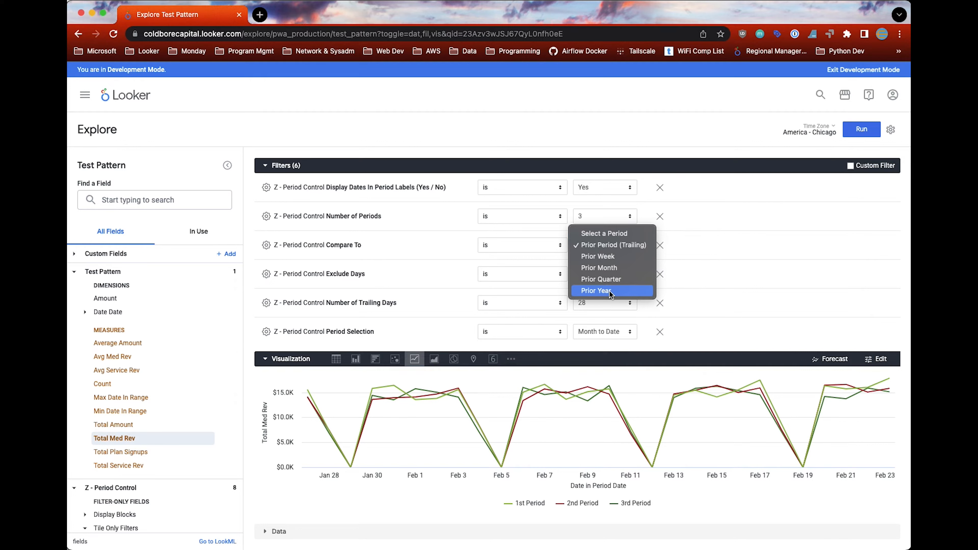
{"action": "left_click", "coordinate": [611, 256]}
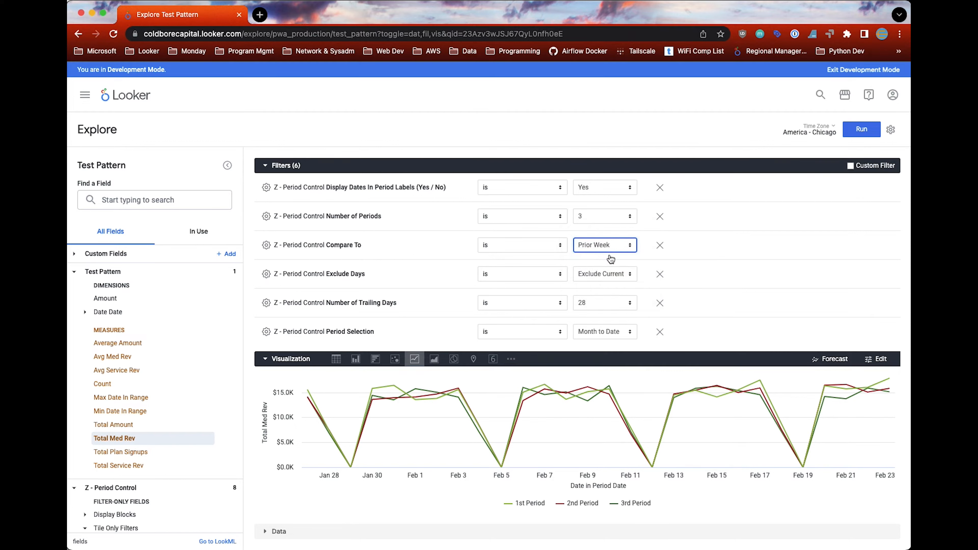
{"action": "left_click", "coordinate": [863, 130]}
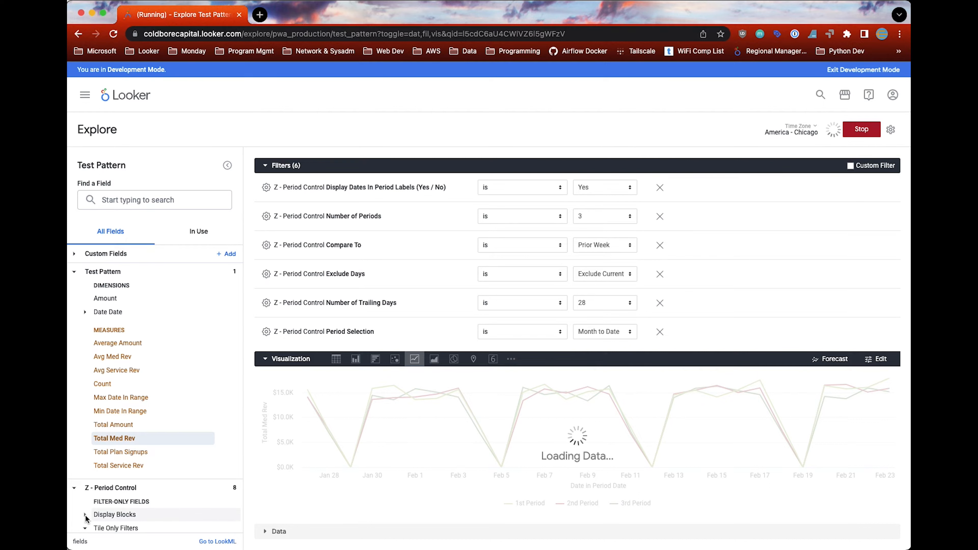
Step: Expand the Display Blocks group among the Z - Period Control measures
{"action": "scroll", "coordinate": [85, 518], "scroll_direction": "down", "scroll_amount": 10}
{"action": "scroll", "coordinate": [86, 515], "scroll_direction": "down", "scroll_amount": 2}
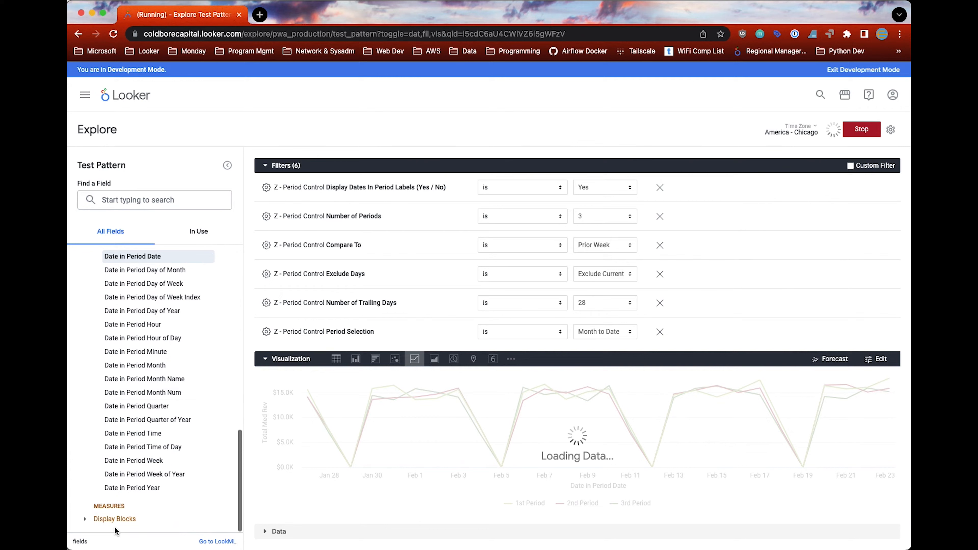
{"action": "scroll", "coordinate": [90, 518], "scroll_direction": "down", "scroll_amount": 1}
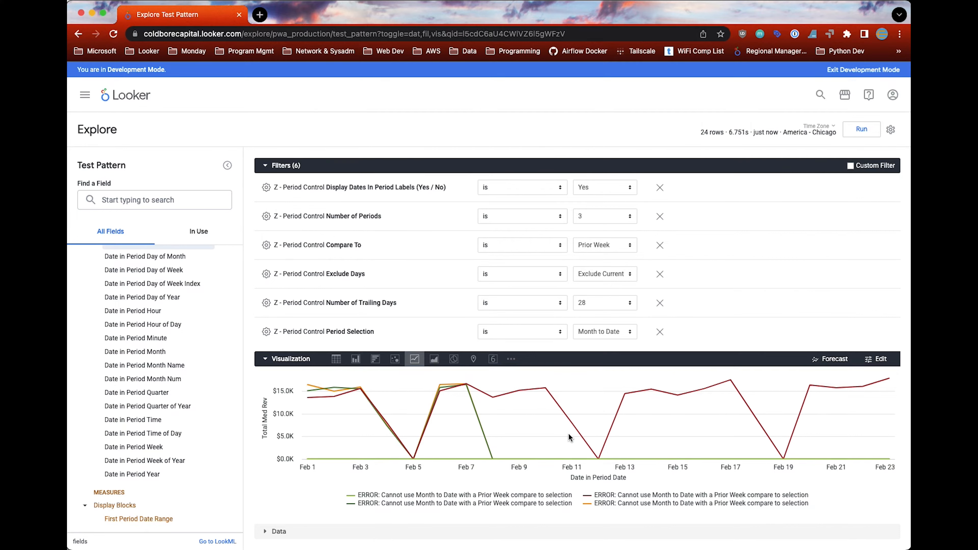
Step: Set the Compare To filter to Prior Month and run the query
{"action": "left_click", "coordinate": [600, 246]}
{"action": "left_click", "coordinate": [599, 256]}
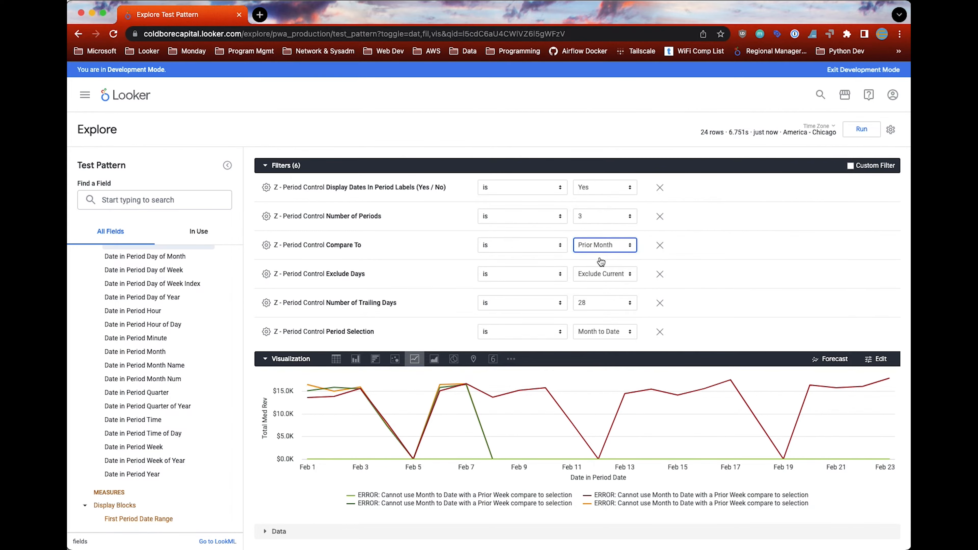
{"action": "left_click", "coordinate": [861, 130]}
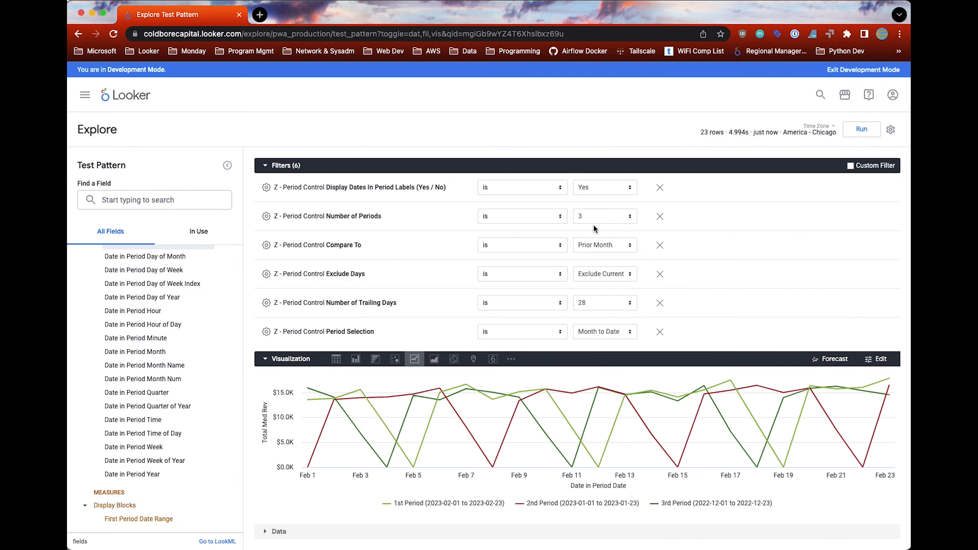
Step: Change the Compare To filter to Prior Quarter and rerun the query
{"action": "left_click", "coordinate": [602, 240]}
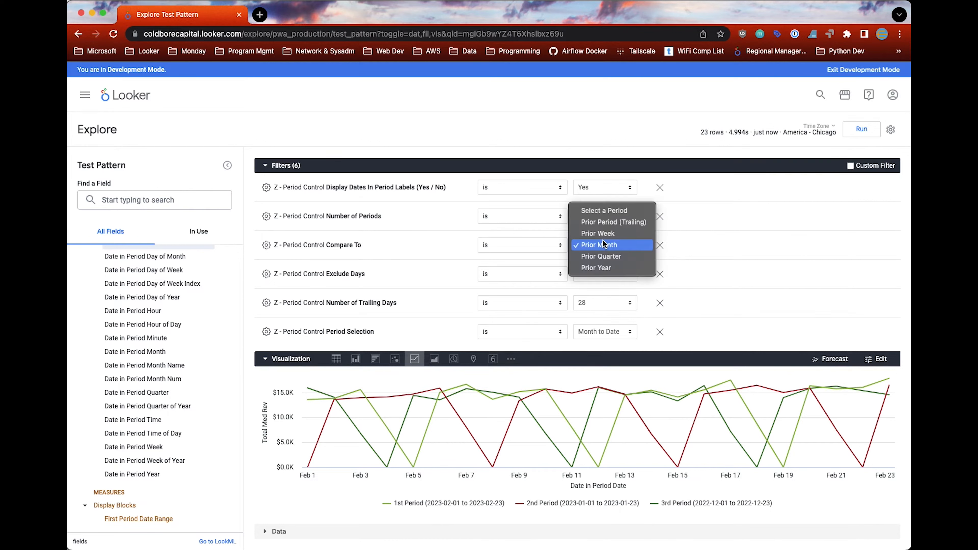
{"action": "left_click", "coordinate": [601, 257]}
{"action": "left_click", "coordinate": [858, 133]}
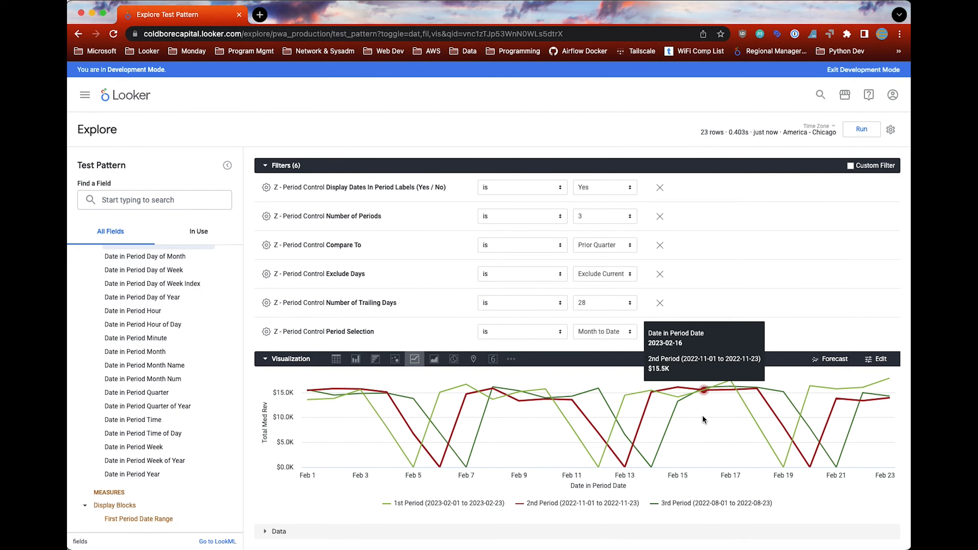
Step: Set Exclude Days to End of Last Full Week and Period Selection to Trailing, and run the query
{"action": "left_click", "coordinate": [609, 274]}
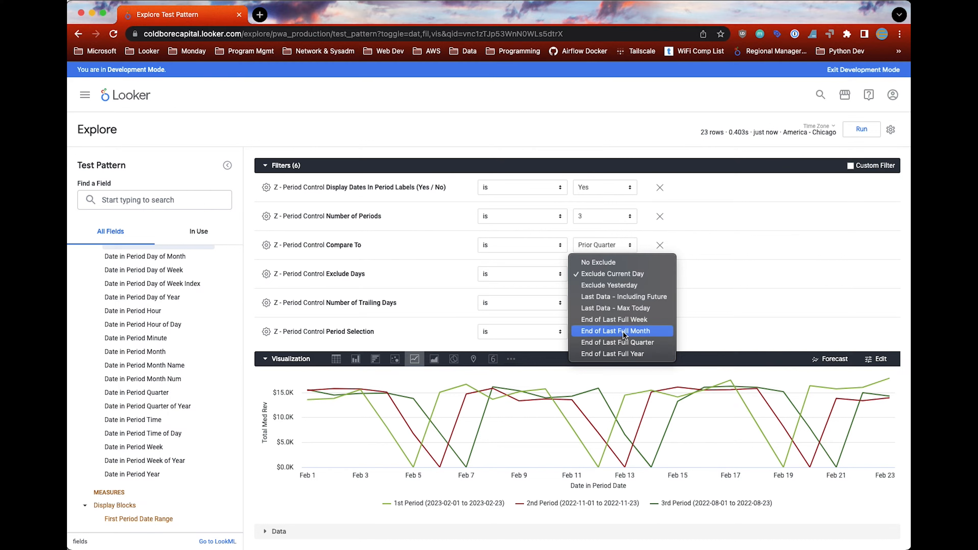
{"action": "left_click", "coordinate": [626, 322]}
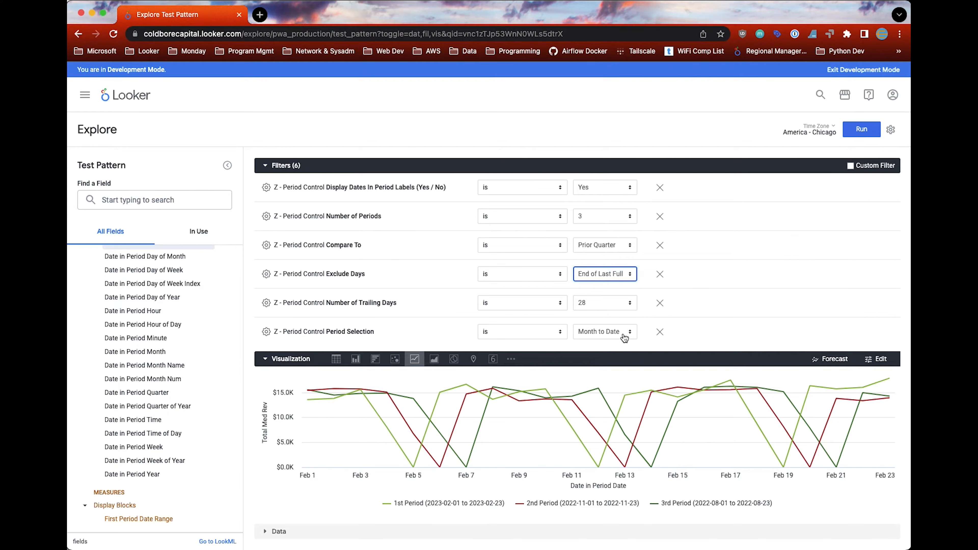
{"action": "left_click", "coordinate": [607, 336]}
{"action": "left_click", "coordinate": [607, 336]}
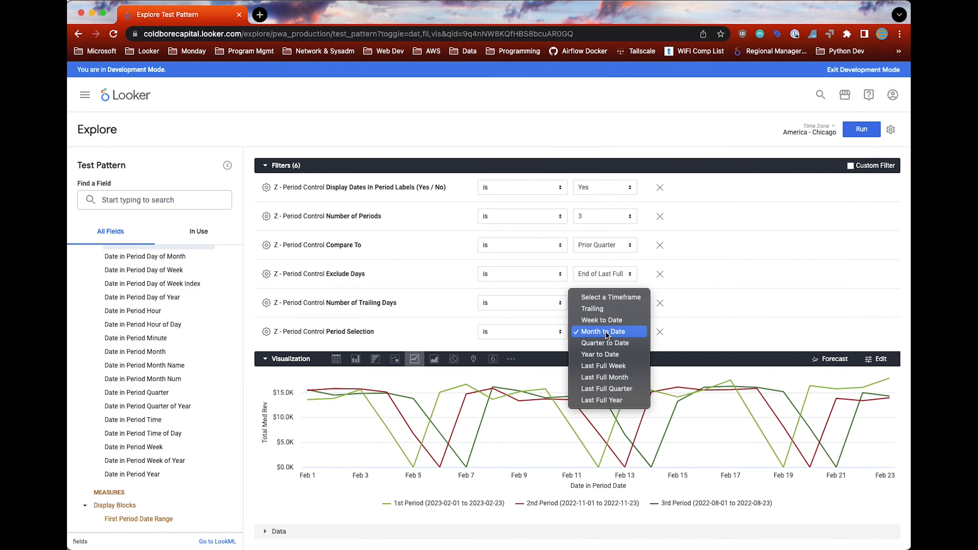
{"action": "left_click", "coordinate": [601, 310]}
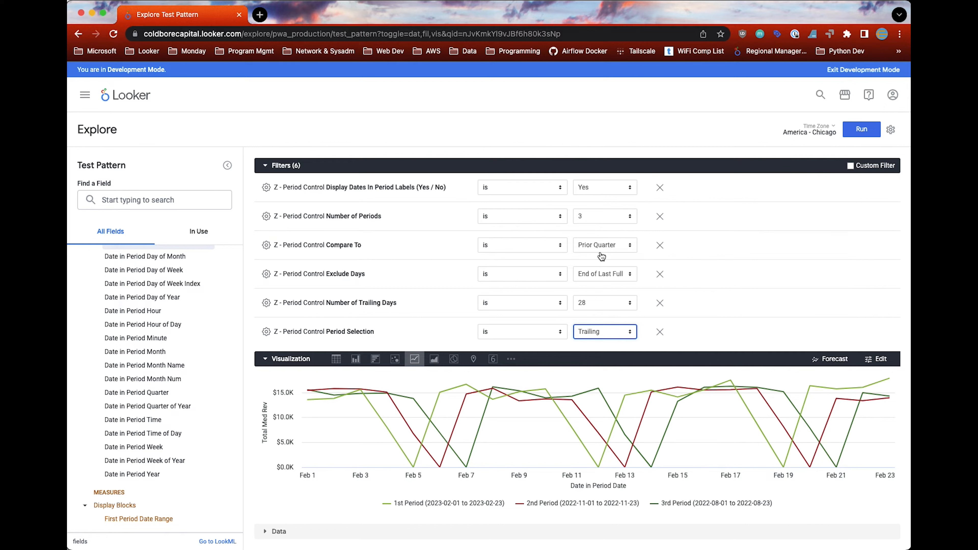
{"action": "left_click", "coordinate": [856, 135]}
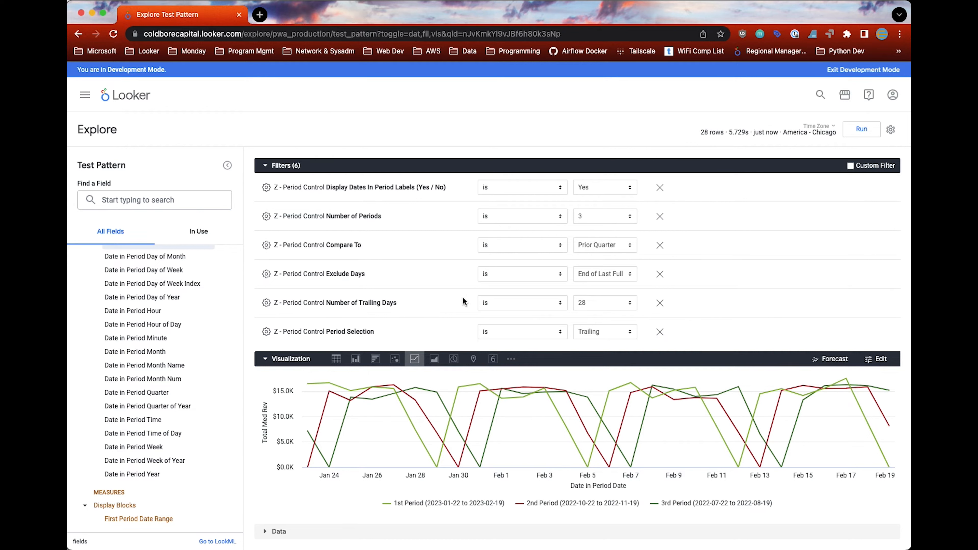
Step: Set Compare To to Prior Period (Trailing) and Exclude Days to Exclude Current Day
{"action": "left_click", "coordinate": [611, 250]}
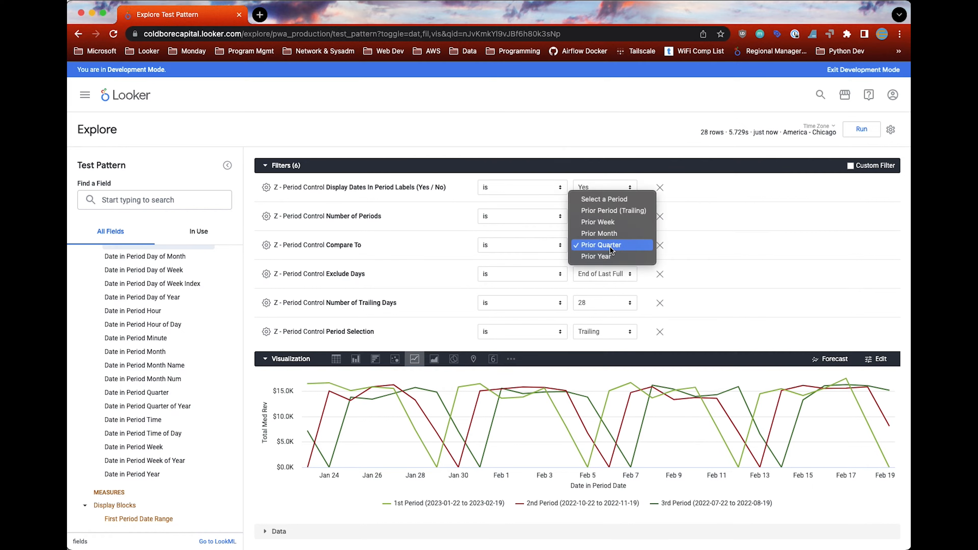
{"action": "left_click", "coordinate": [615, 210]}
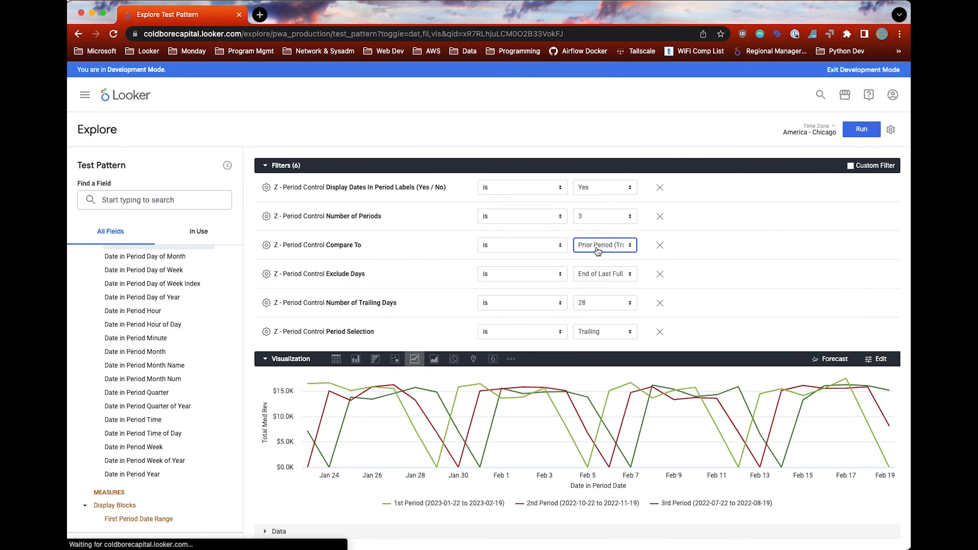
{"action": "left_click", "coordinate": [596, 274]}
{"action": "left_click", "coordinate": [599, 229]}
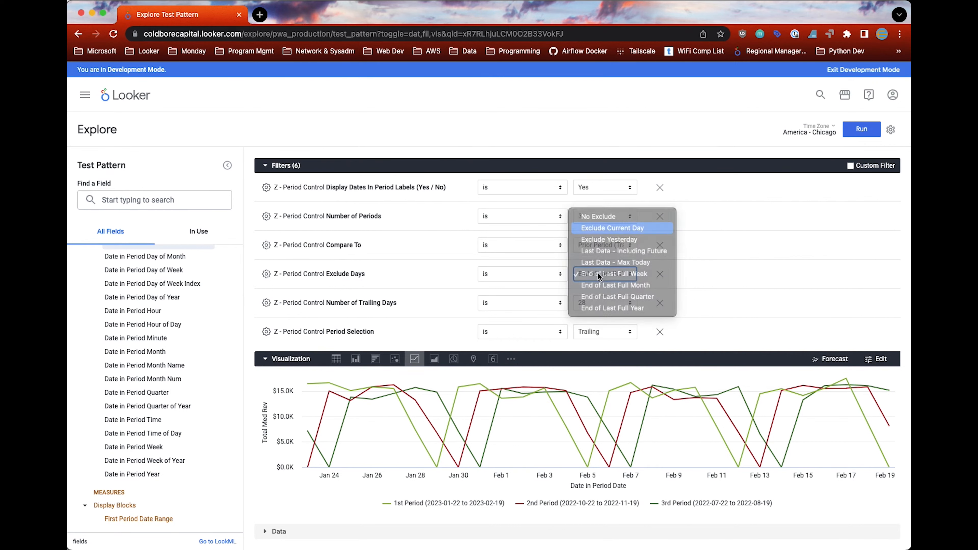
Step: Set Number of Periods to 2 and Display Dates In Period Labels to No, and run the query
{"action": "left_click", "coordinate": [589, 213]}
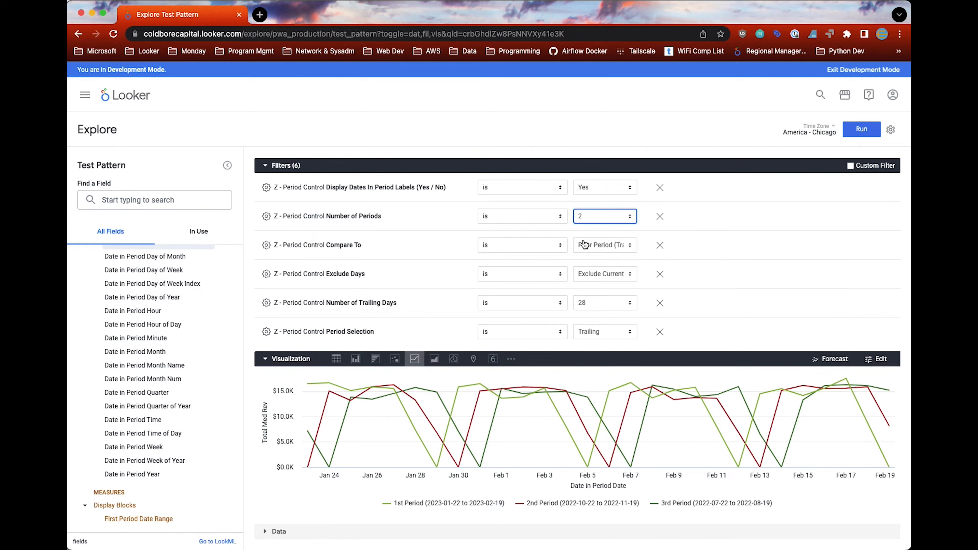
{"action": "left_click", "coordinate": [624, 192]}
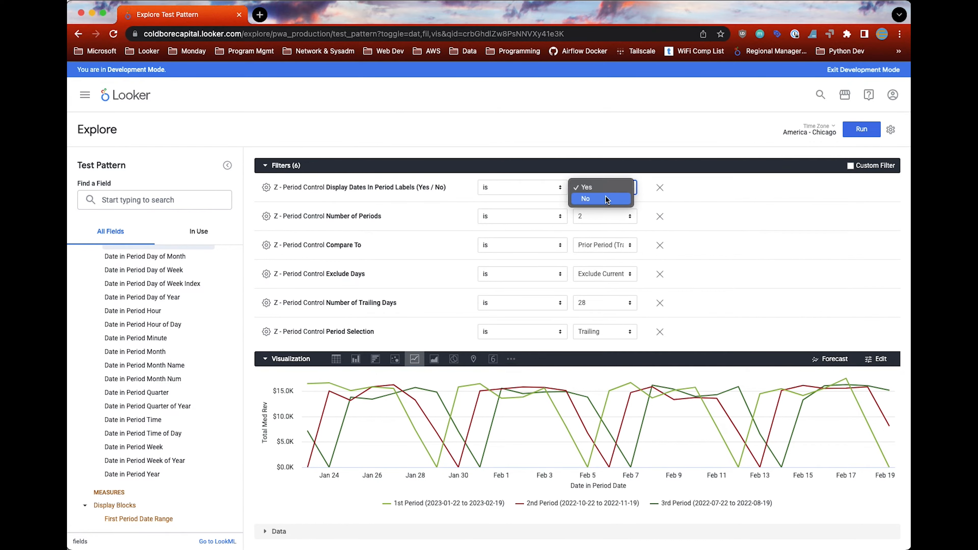
{"action": "left_click", "coordinate": [606, 197]}
{"action": "left_click", "coordinate": [860, 131]}
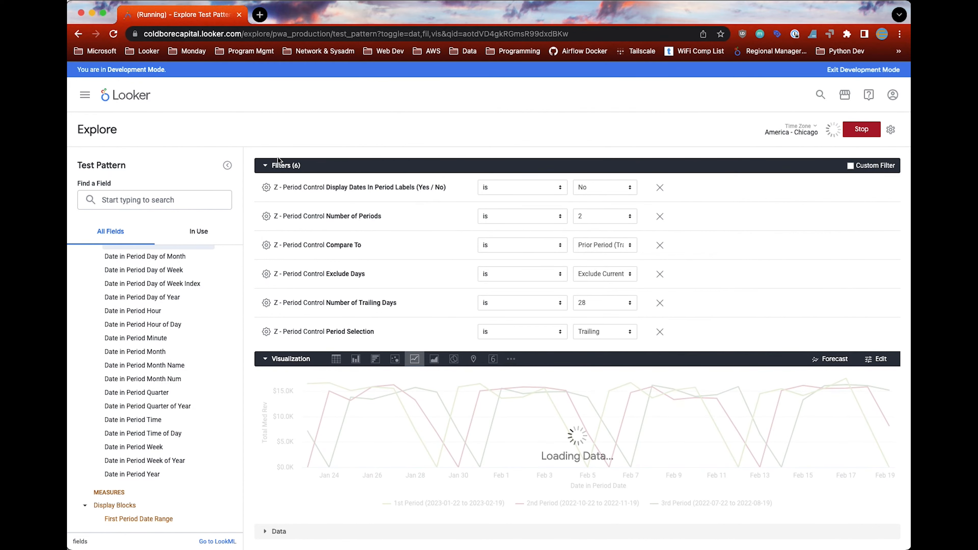
Step: Collapse the X Axis Dimensions group and add Days in Period from the Period Duration dimensions to the query
{"action": "scroll", "coordinate": [145, 405], "scroll_direction": "up", "scroll_amount": 5}
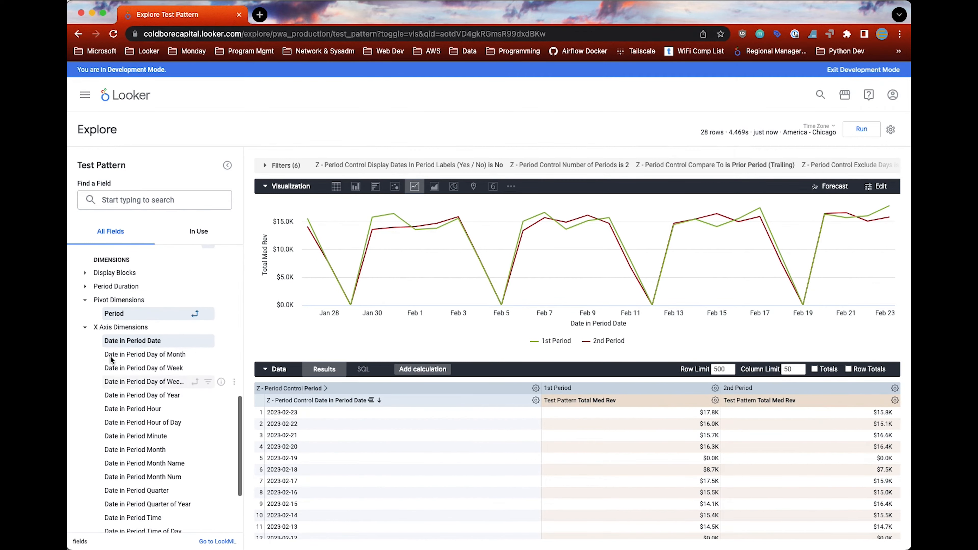
{"action": "left_click", "coordinate": [85, 328]}
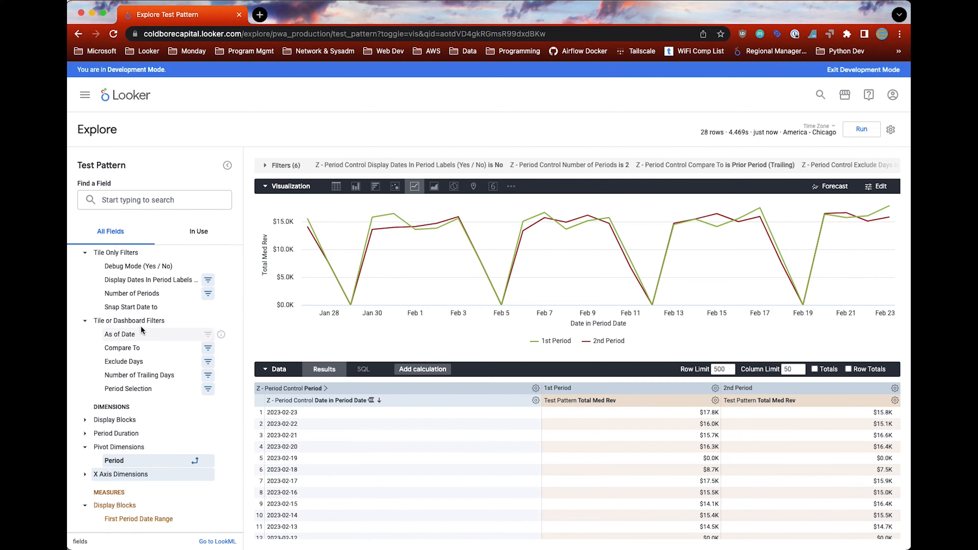
{"action": "scroll", "coordinate": [139, 320], "scroll_direction": "up", "scroll_amount": 3}
{"action": "scroll", "coordinate": [139, 327], "scroll_direction": "up", "scroll_amount": 2}
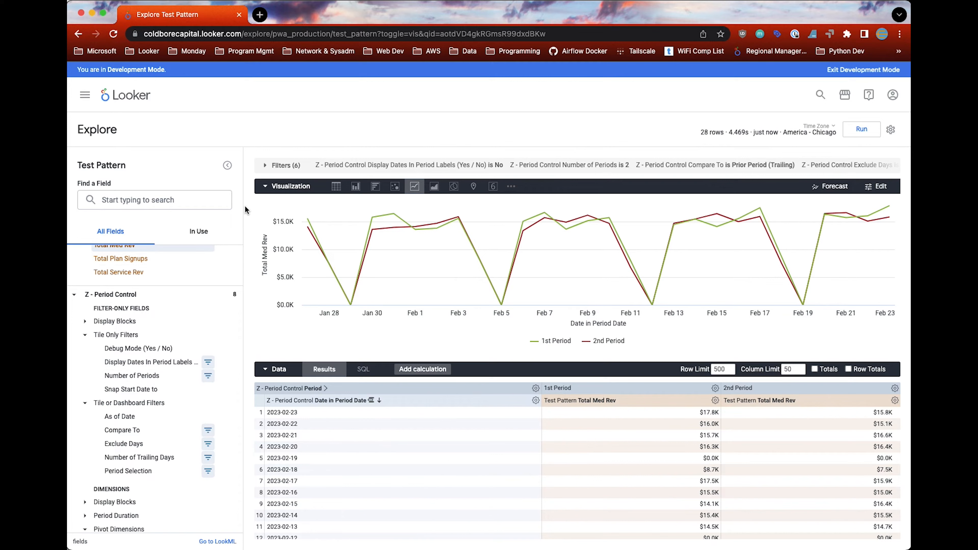
{"action": "scroll", "coordinate": [115, 443], "scroll_direction": "down", "scroll_amount": 2}
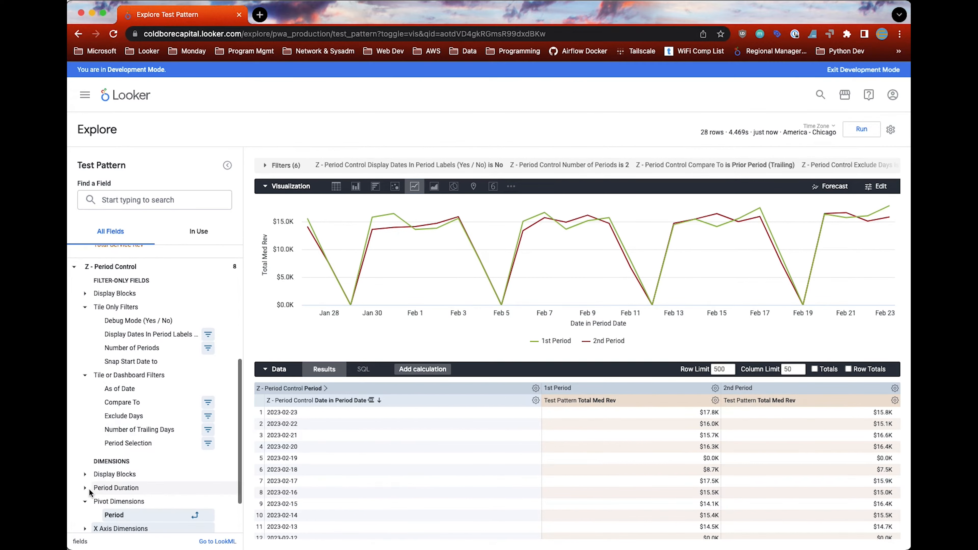
{"action": "left_click", "coordinate": [90, 489]}
{"action": "scroll", "coordinate": [97, 474], "scroll_direction": "down", "scroll_amount": 2}
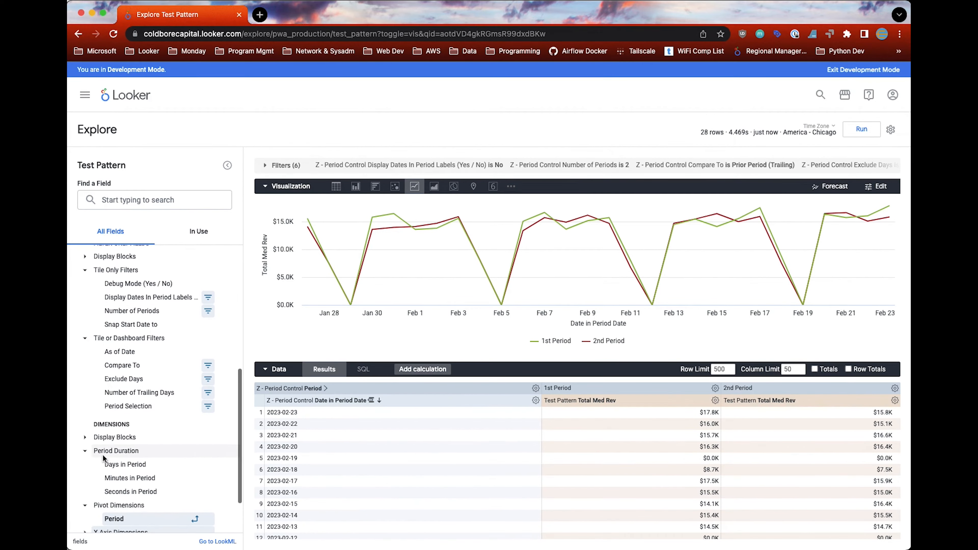
{"action": "left_click", "coordinate": [132, 464]}
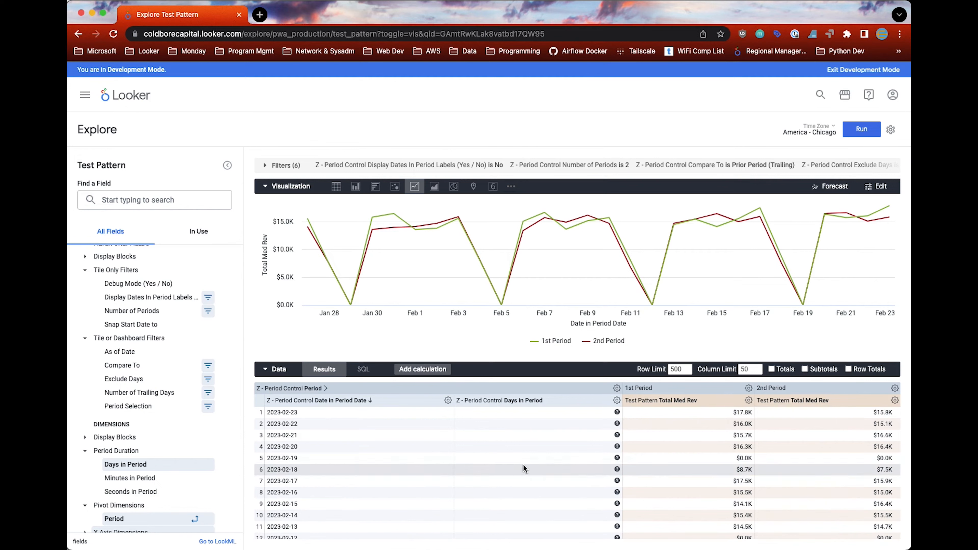
Step: Remove Date in Period Date from the query, switch the visualization to Single Value, and run the query
{"action": "left_click", "coordinate": [448, 400]}
{"action": "left_click", "coordinate": [403, 417]}
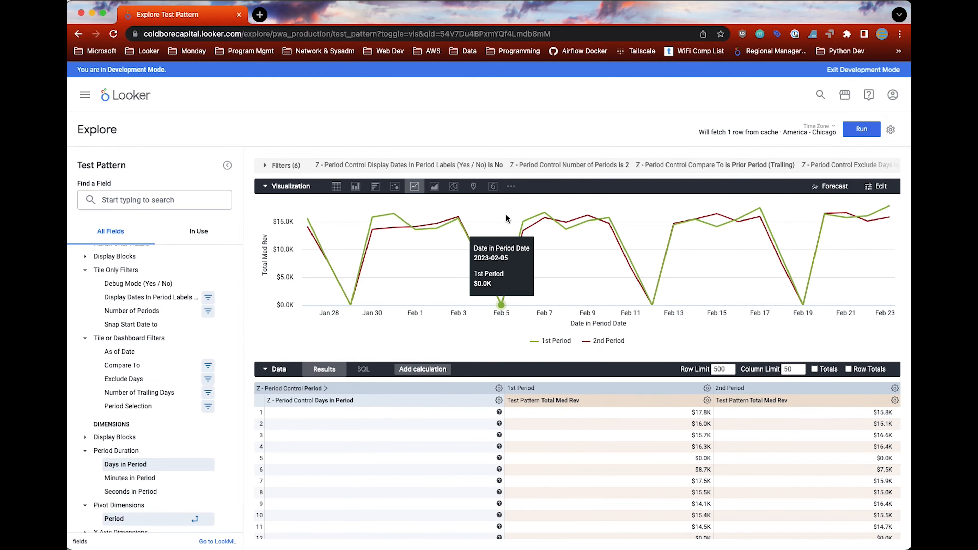
{"action": "left_click", "coordinate": [493, 187]}
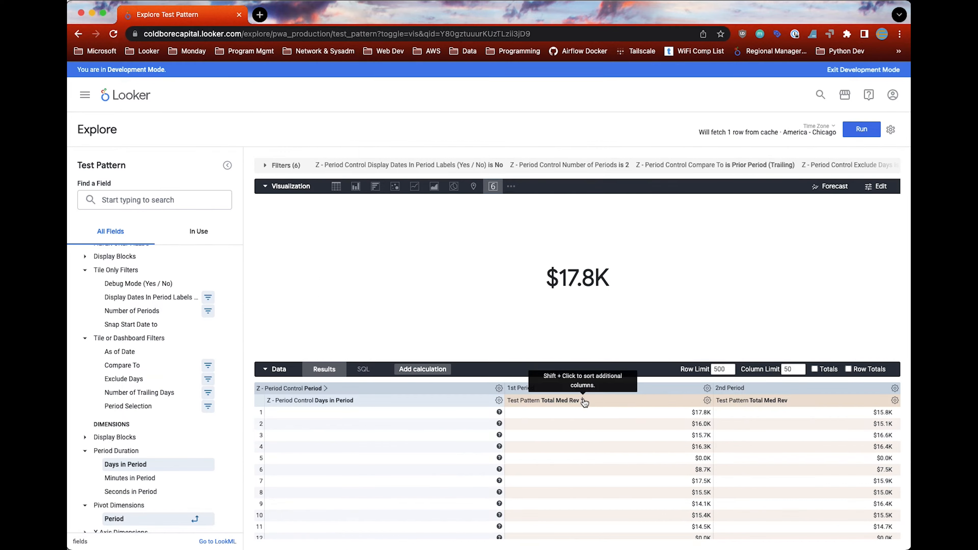
{"action": "left_click", "coordinate": [866, 131]}
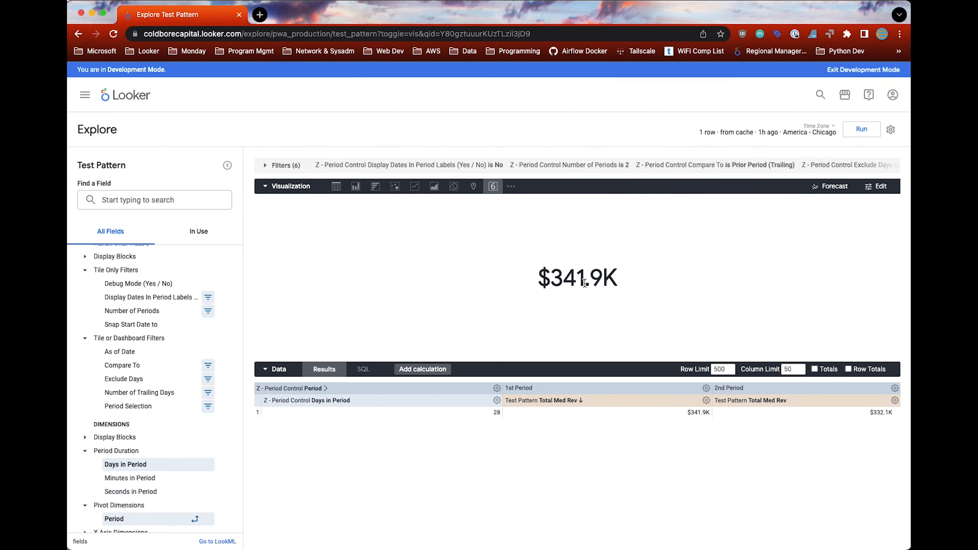
Step: Create a custom-expression table calculation with pivot_index(${test_pattern.total_med_rev},1)/${test_pattern.days_in_period}
{"action": "left_click", "coordinate": [411, 369]}
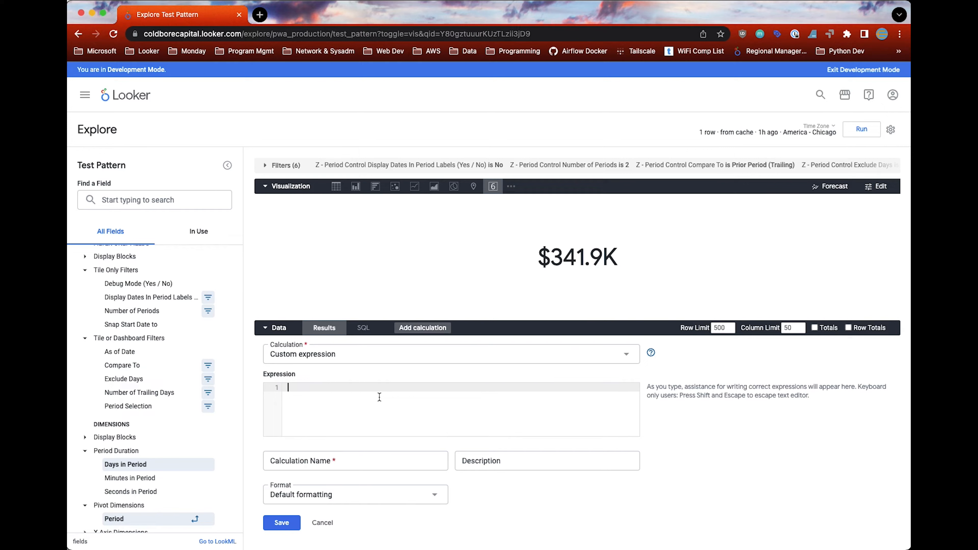
{"action": "type", "text": "pivot"}
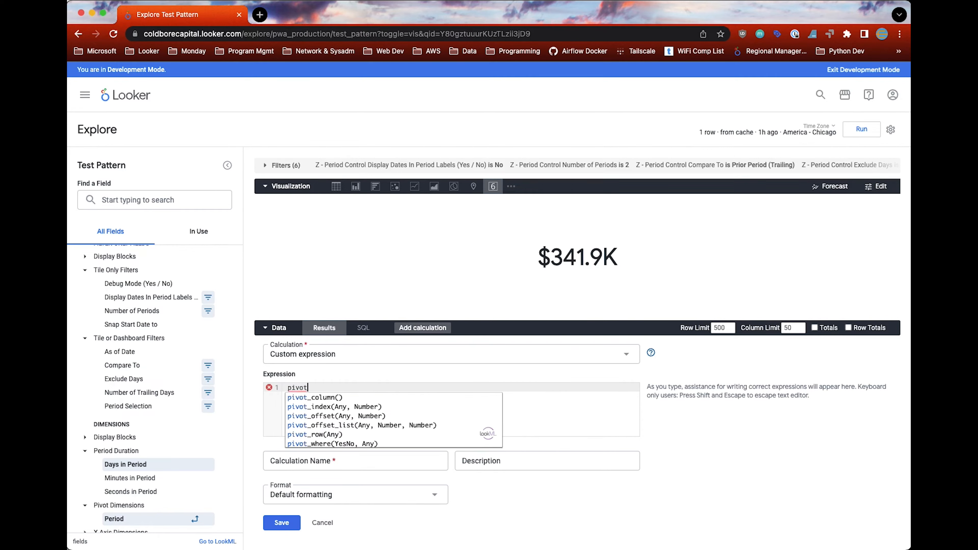
{"action": "type", "text": "_index("}
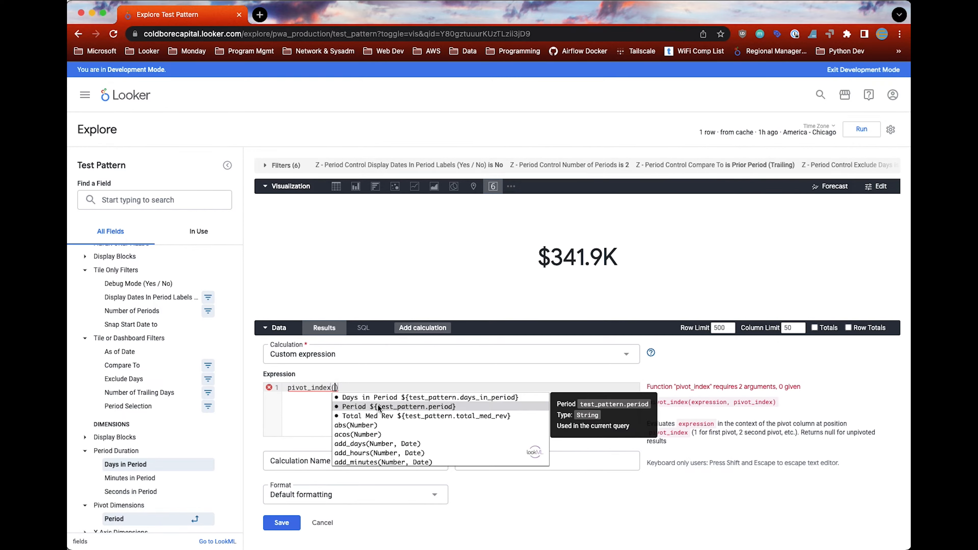
{"action": "left_click", "coordinate": [390, 416]}
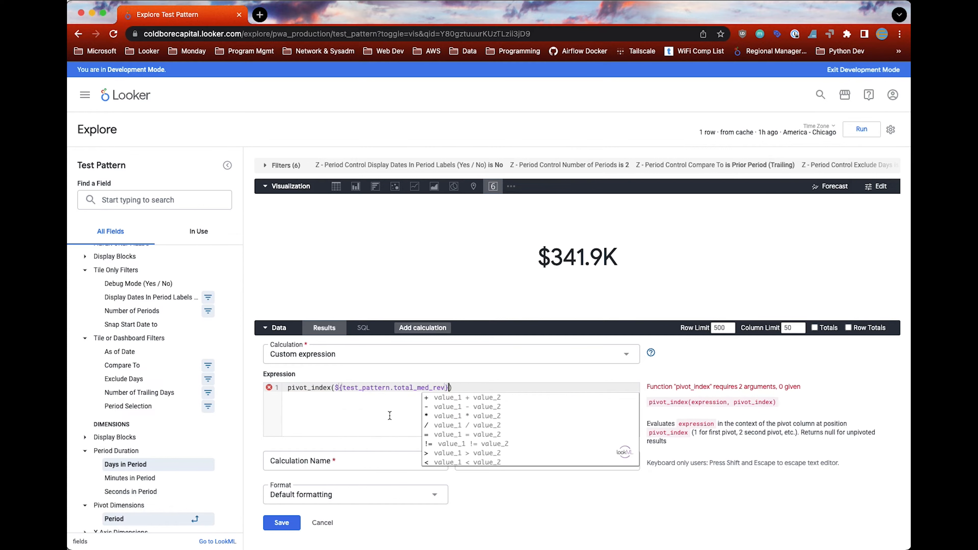
{"action": "key", "text": "Right"}
{"action": "type", "text": "/${"}
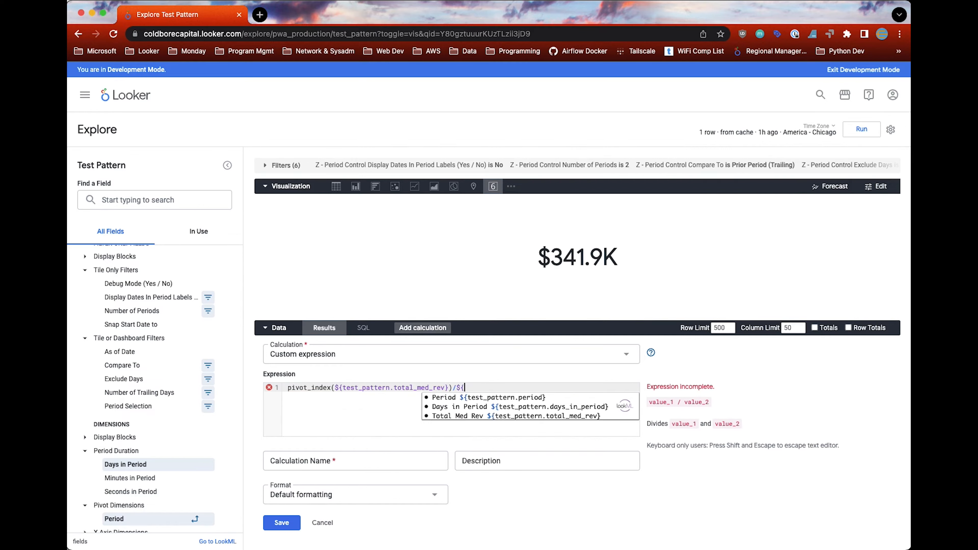
{"action": "left_click", "coordinate": [470, 406]}
{"action": "left_click", "coordinate": [360, 405]}
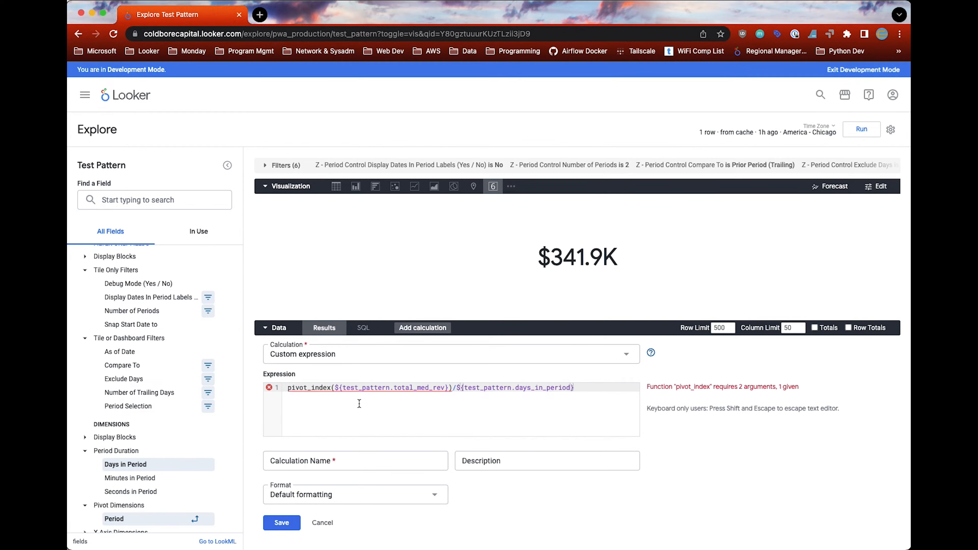
{"action": "left_click", "coordinate": [448, 387]}
{"action": "type", "text": ",1"}
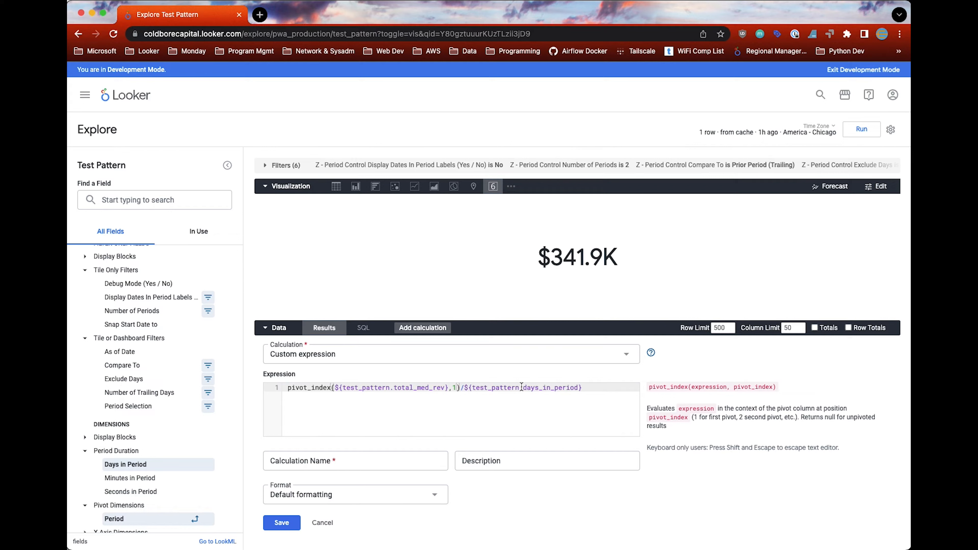
Step: Name the calculation Average Rev Per Day and save it
{"action": "left_click_drag", "start_coordinate": [582, 388], "coordinate": [464, 388]}
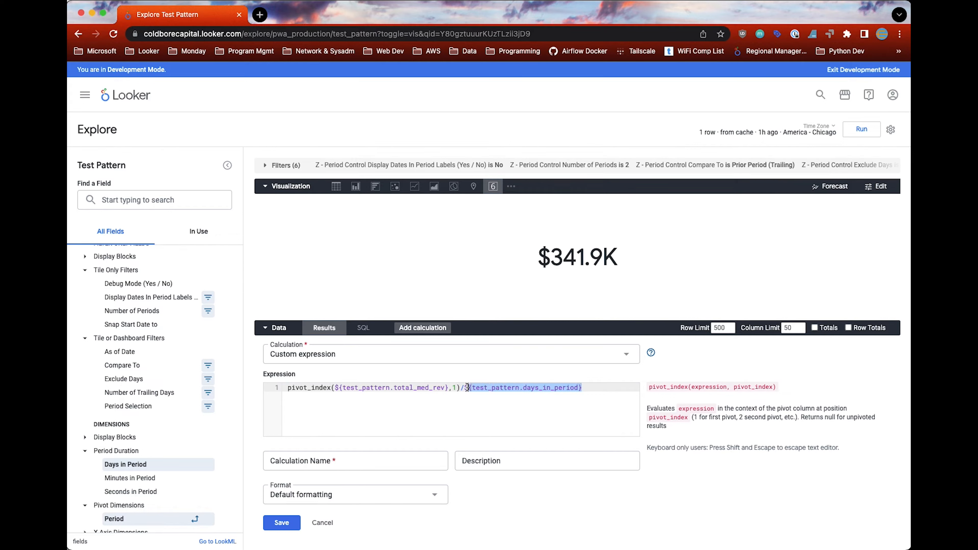
{"action": "left_click", "coordinate": [349, 461]}
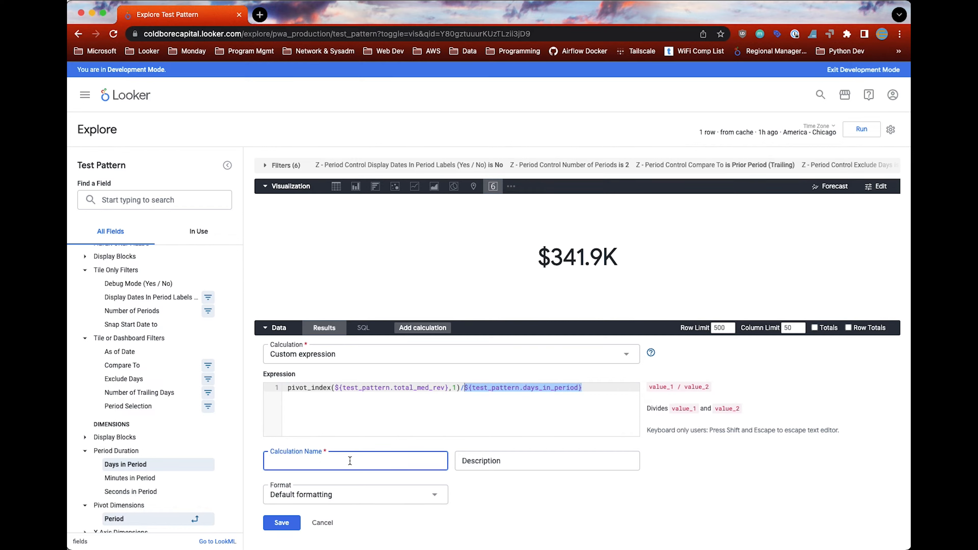
{"action": "type", "text": "Average Rev Per Day"}
{"action": "left_click", "coordinate": [282, 524]}
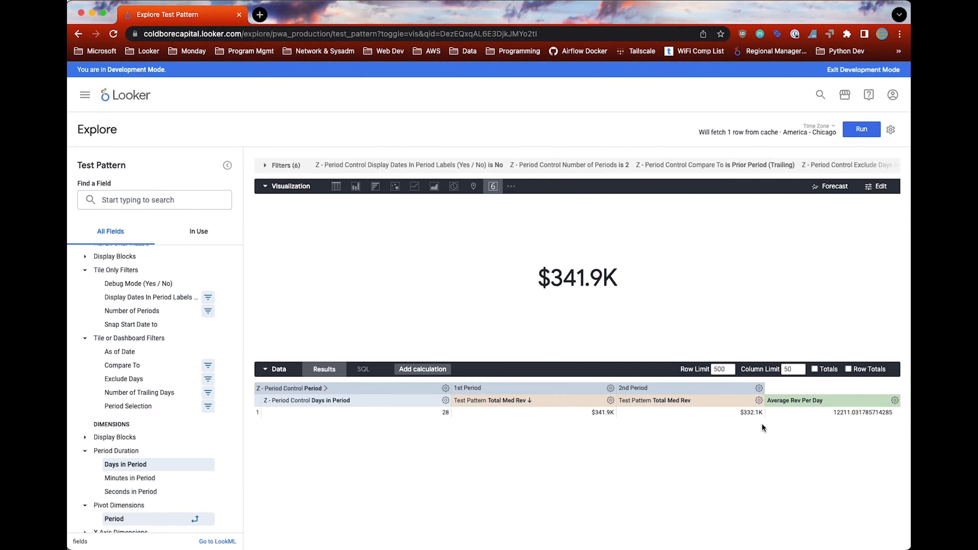
Step: Edit the Average Rev Per Day calculation to use the U.S. Dollars format with 0 decimals and save it
{"action": "left_click", "coordinate": [894, 400]}
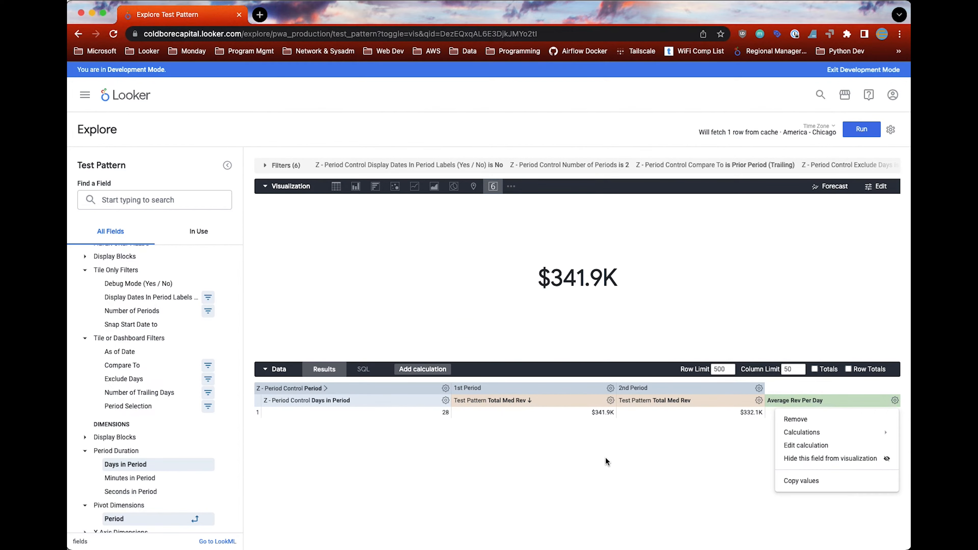
{"action": "left_click", "coordinate": [823, 445]}
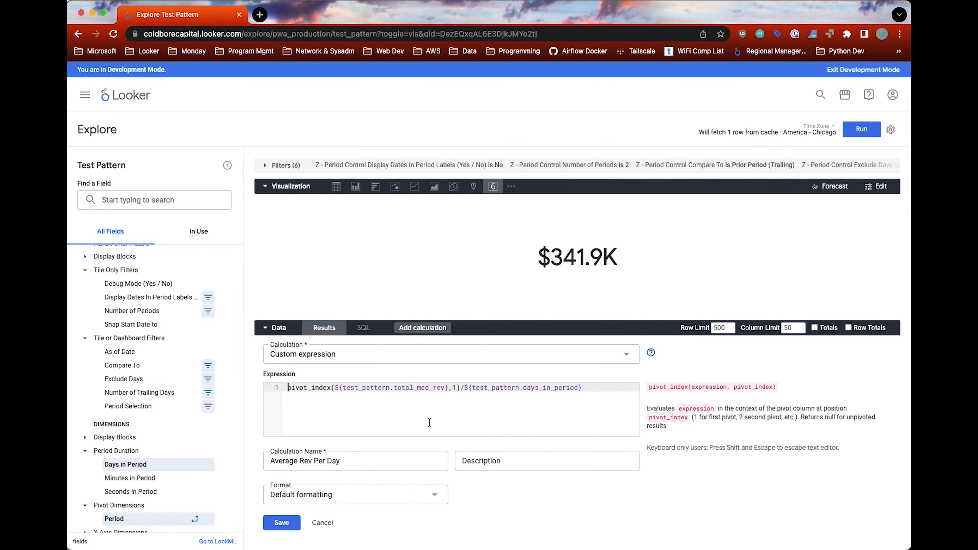
{"action": "scroll", "coordinate": [505, 492], "scroll_direction": "down", "scroll_amount": 3}
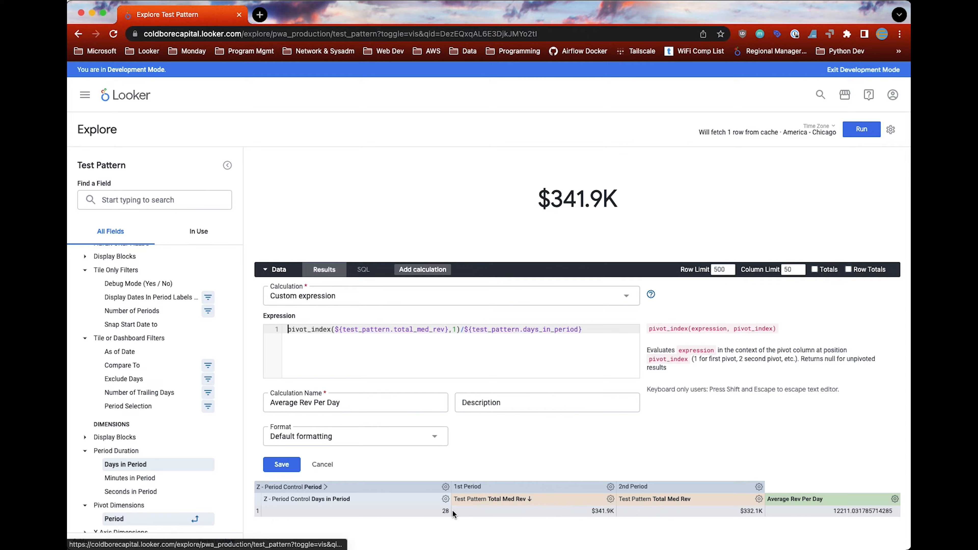
{"action": "left_click", "coordinate": [376, 437]}
{"action": "left_click", "coordinate": [327, 349]}
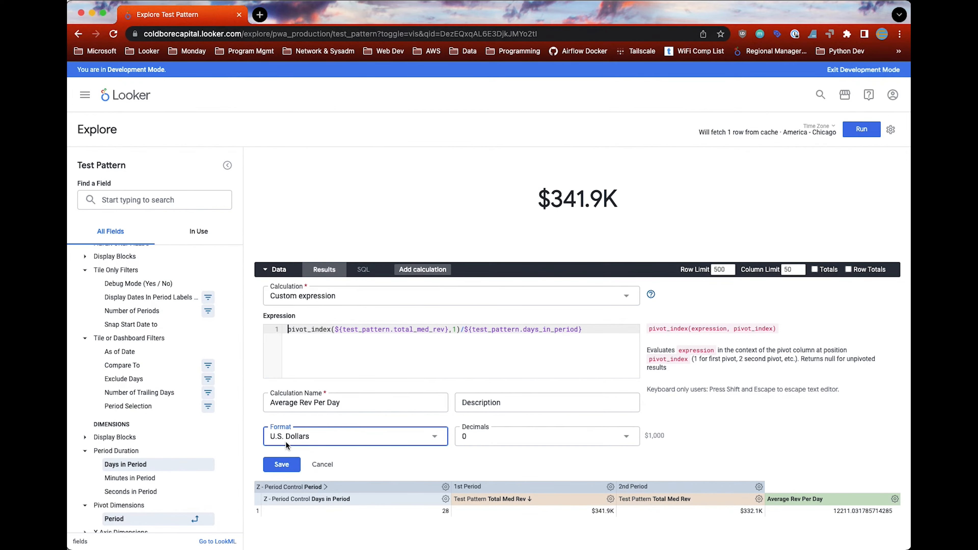
{"action": "left_click", "coordinate": [282, 465]}
Step: Turn on Show Comparison for the single value visualization
{"action": "left_click", "coordinate": [878, 186]}
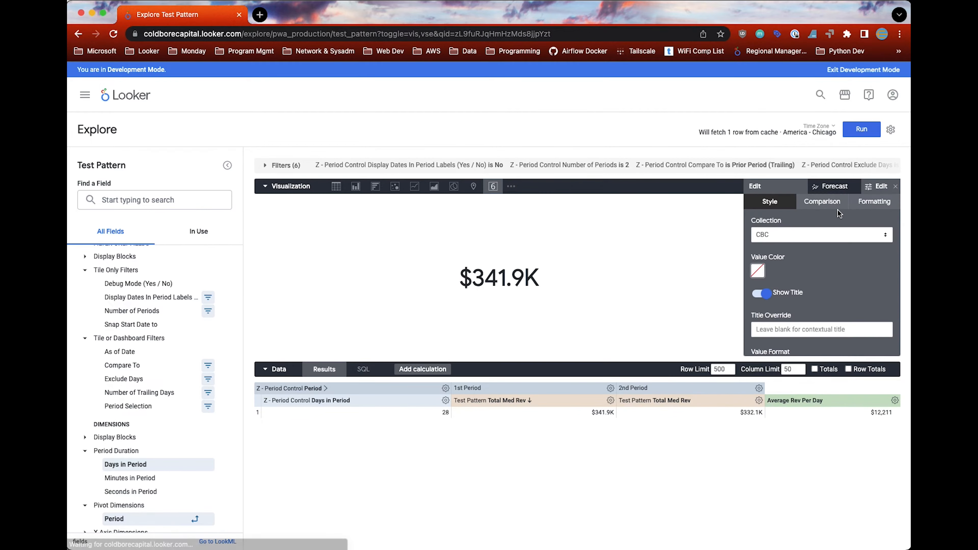
{"action": "left_click", "coordinate": [822, 201]}
{"action": "left_click", "coordinate": [778, 230]}
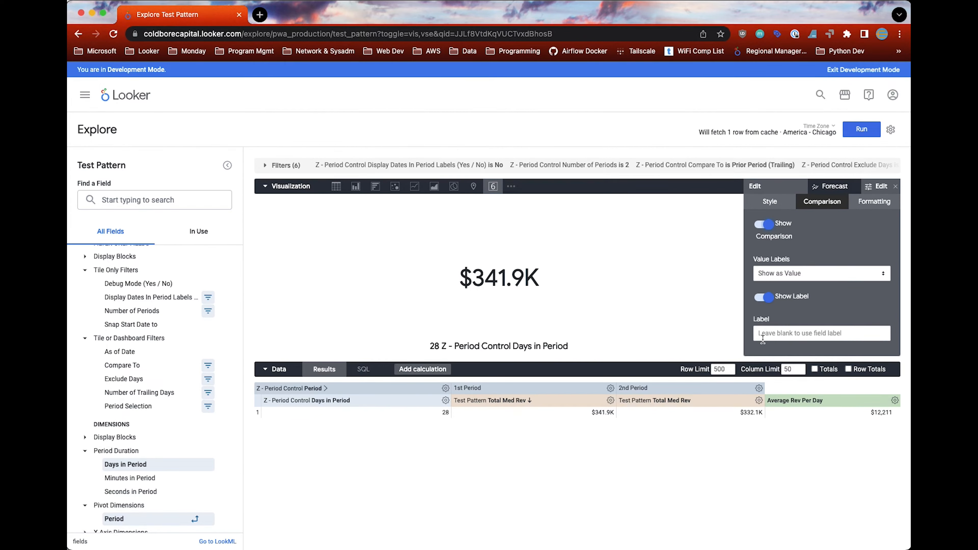
{"action": "scroll", "coordinate": [806, 310], "scroll_direction": "down", "scroll_amount": 1}
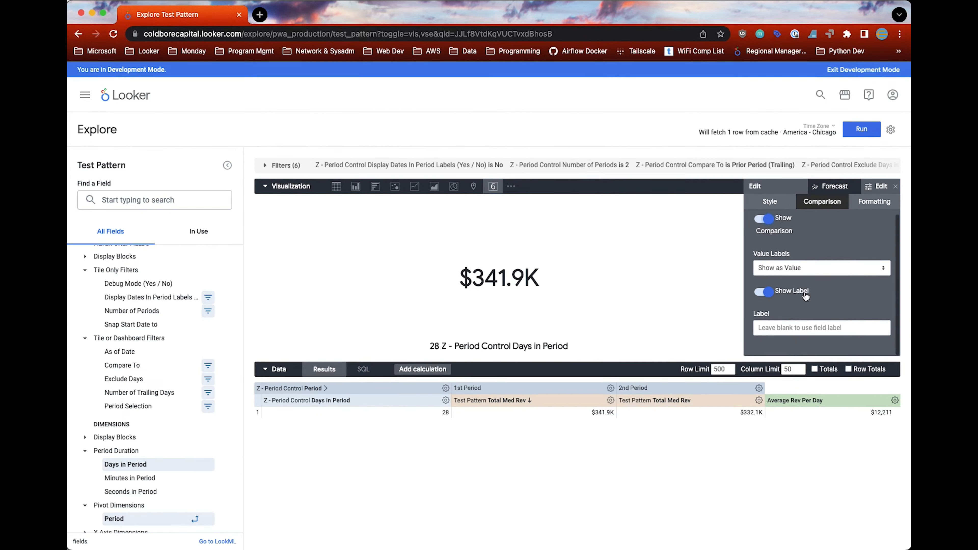
Step: Hide Days in Period from the visualization so Average Rev Per Day serves as the comparison, run the query, and close the visualization settings
{"action": "left_click", "coordinate": [445, 400]}
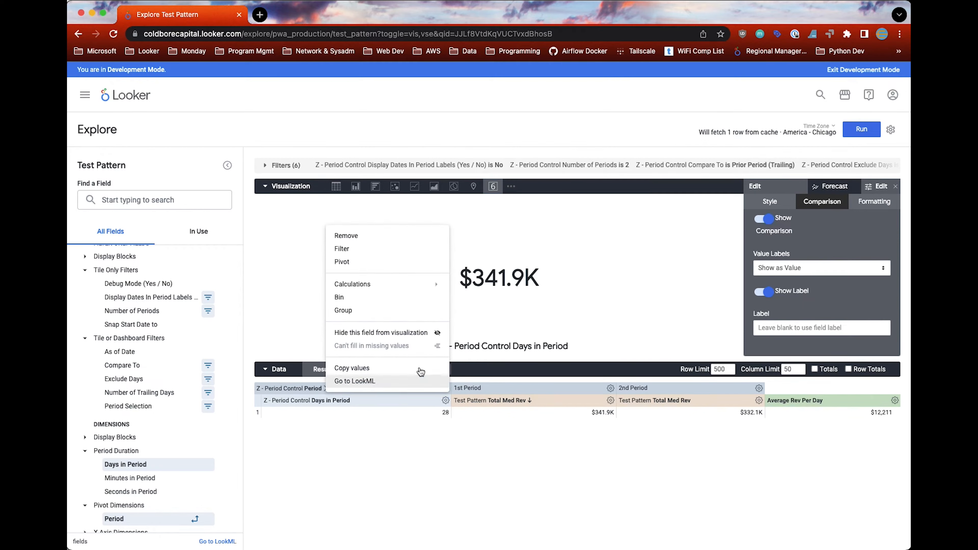
{"action": "left_click", "coordinate": [374, 332]}
{"action": "left_click", "coordinate": [862, 130]}
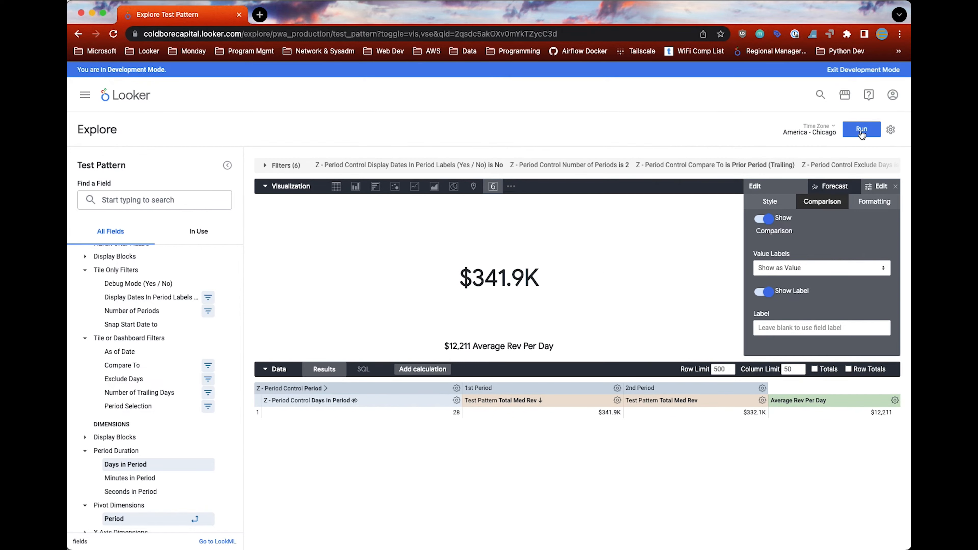
{"action": "left_click", "coordinate": [895, 187]}
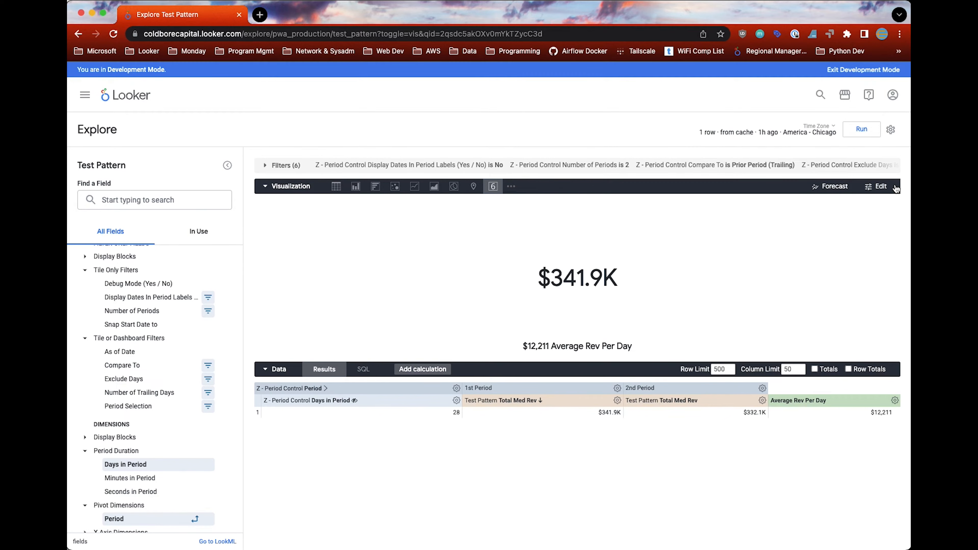
{"action": "left_click_drag", "start_coordinate": [527, 346], "coordinate": [634, 347]}
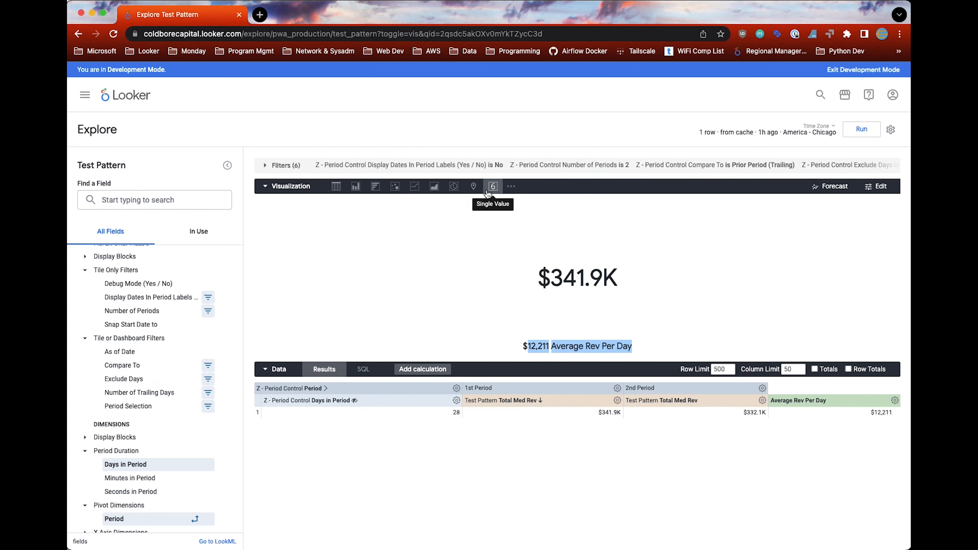
Step: Remove the Average Rev Per Day calculation and Days in Period from the query, and expand the X Axis Dimensions group
{"action": "left_click", "coordinate": [894, 400]}
{"action": "left_click", "coordinate": [811, 425]}
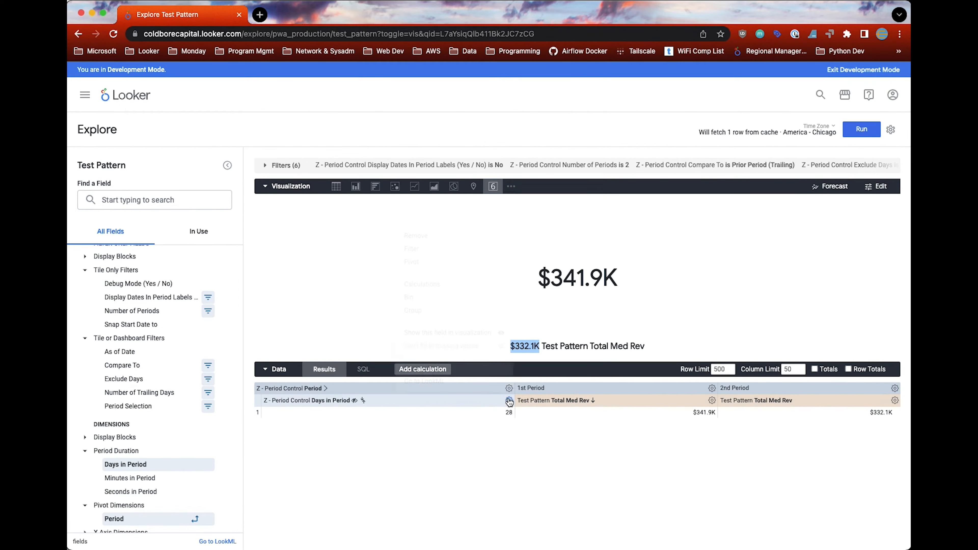
{"action": "left_click", "coordinate": [508, 401]}
{"action": "left_click", "coordinate": [415, 235]}
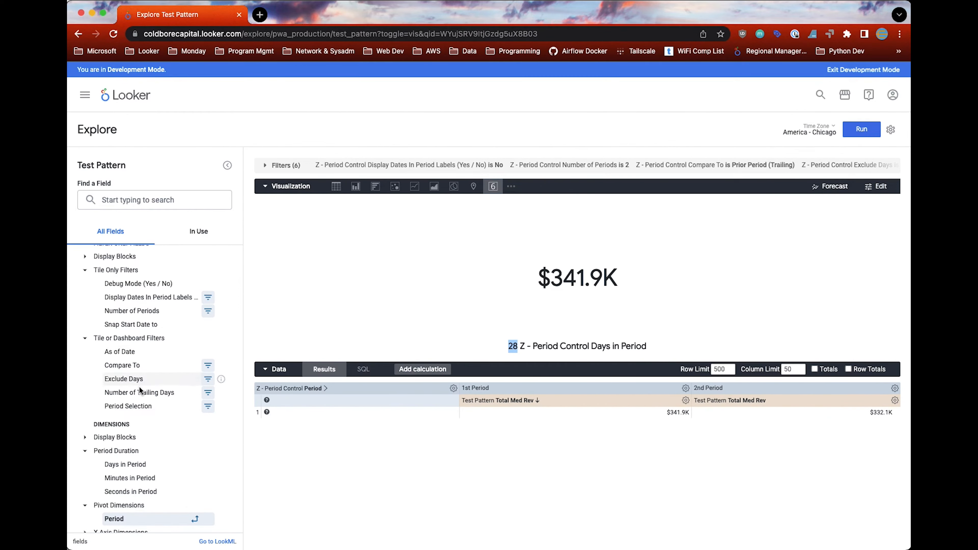
{"action": "scroll", "coordinate": [131, 401], "scroll_direction": "down", "scroll_amount": 2}
{"action": "left_click", "coordinate": [85, 474]}
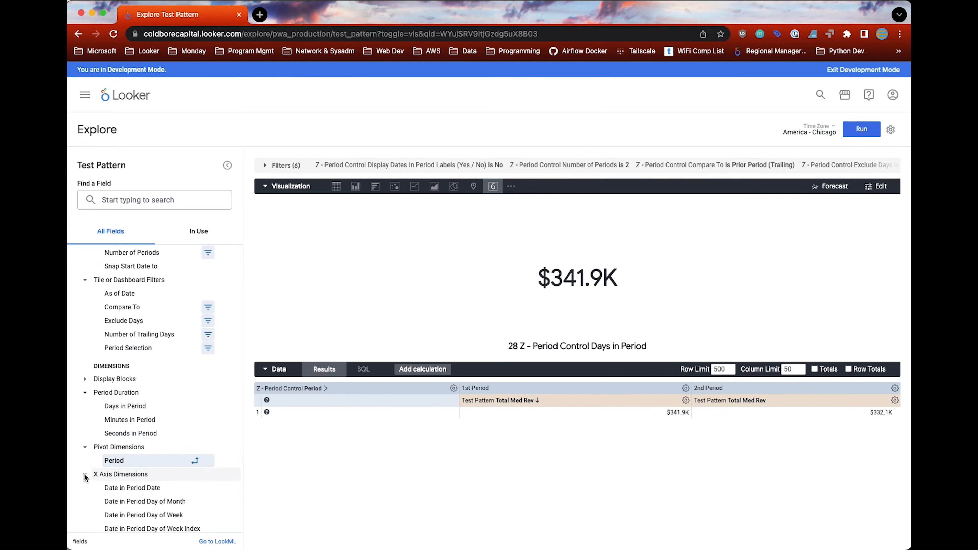
{"action": "left_click", "coordinate": [119, 488]}
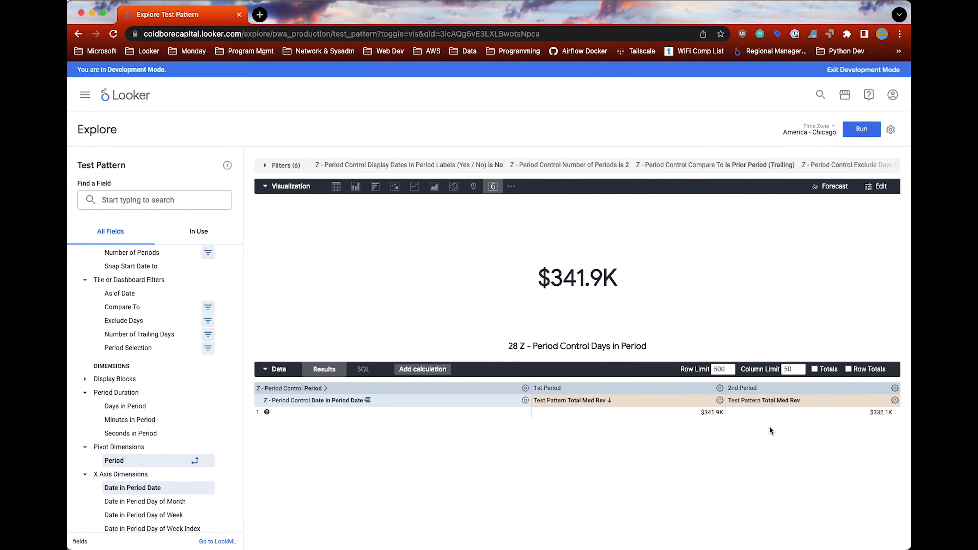
{"action": "left_click", "coordinate": [526, 401]}
{"action": "left_click", "coordinate": [483, 424]}
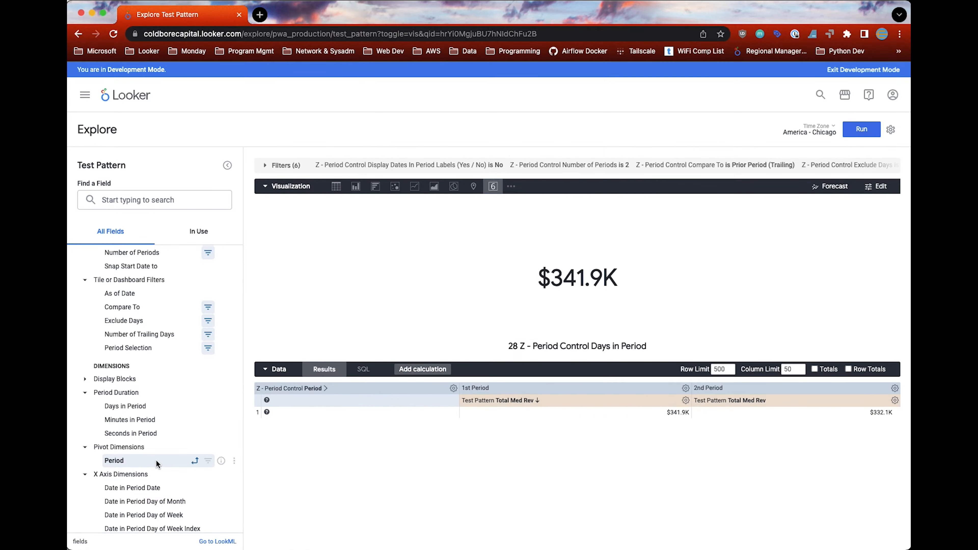
Step: Add Date in Period Day of Week from the X Axis Dimensions to the query
{"action": "scroll", "coordinate": [152, 459], "scroll_direction": "down", "scroll_amount": 4}
{"action": "scroll", "coordinate": [139, 432], "scroll_direction": "down", "scroll_amount": 2}
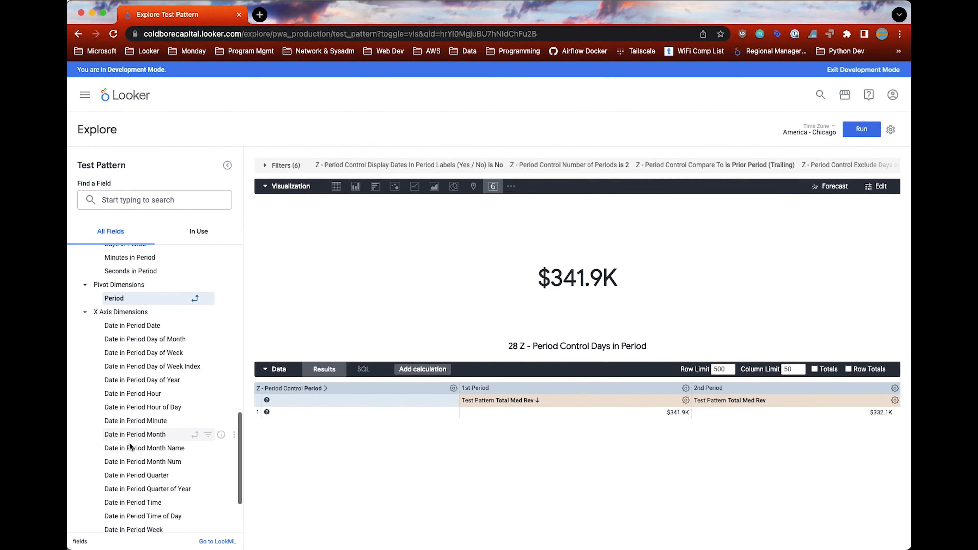
{"action": "scroll", "coordinate": [141, 422], "scroll_direction": "down", "scroll_amount": 2}
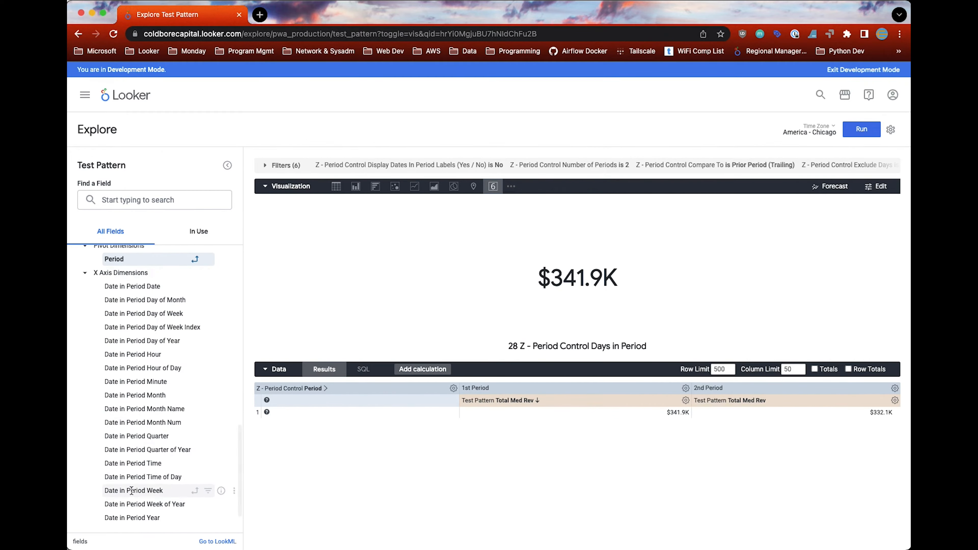
{"action": "left_click", "coordinate": [152, 314]}
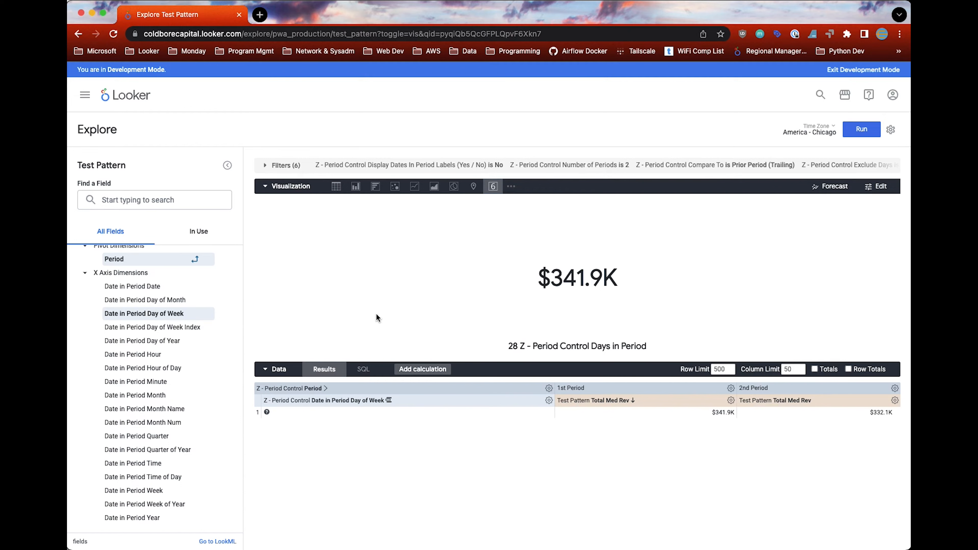
Step: Set the Number of Periods filter to 6, switch the visualization to a column chart, and run the query
{"action": "left_click", "coordinate": [264, 165]}
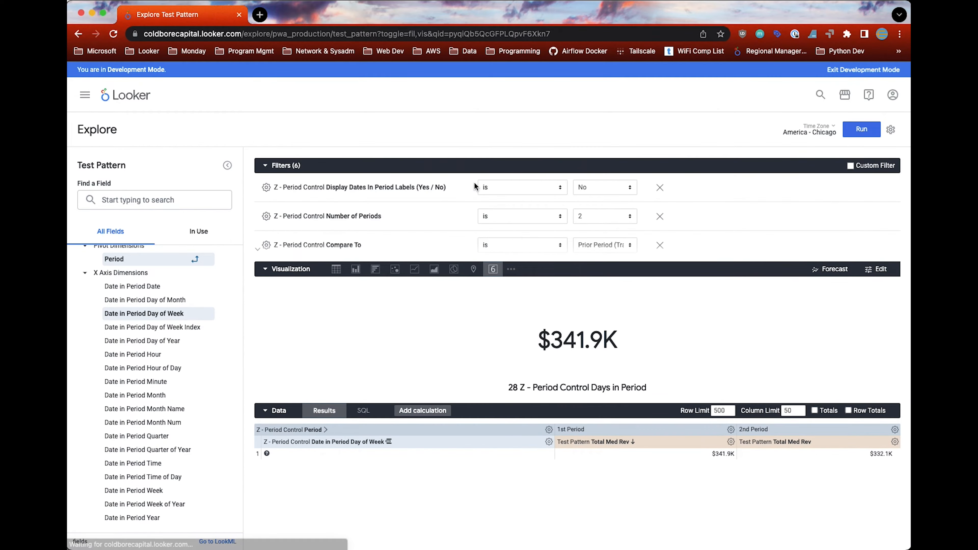
{"action": "left_click", "coordinate": [590, 221]}
{"action": "left_click", "coordinate": [586, 264]}
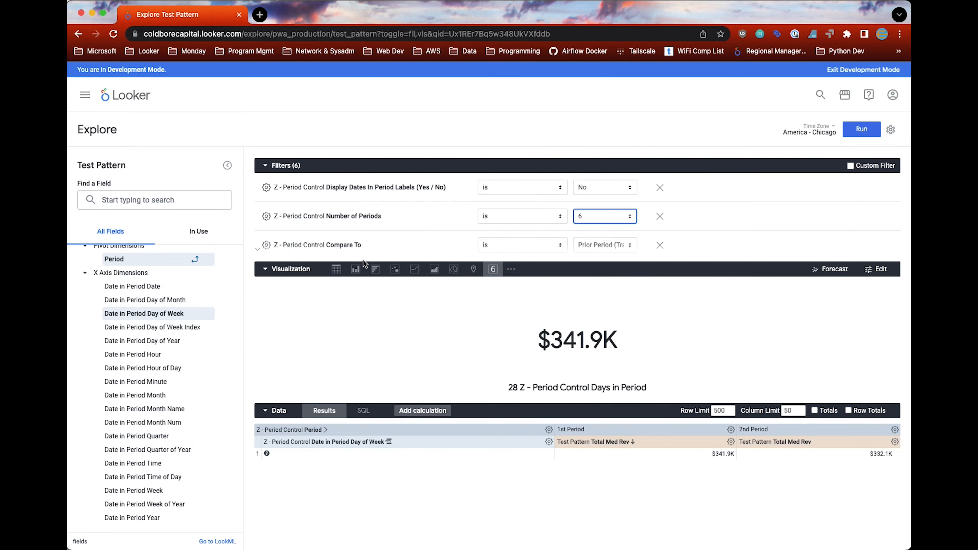
{"action": "left_click", "coordinate": [355, 269]}
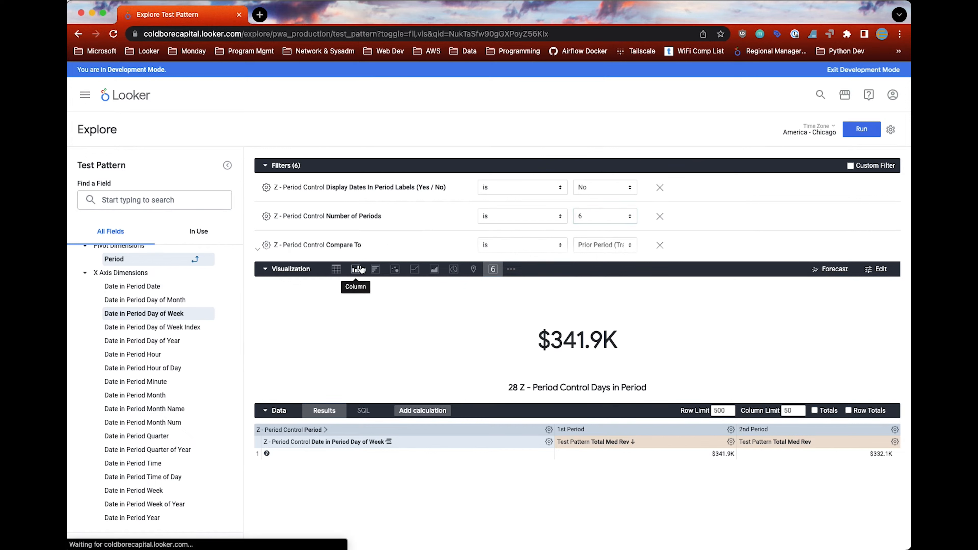
{"action": "left_click", "coordinate": [868, 132]}
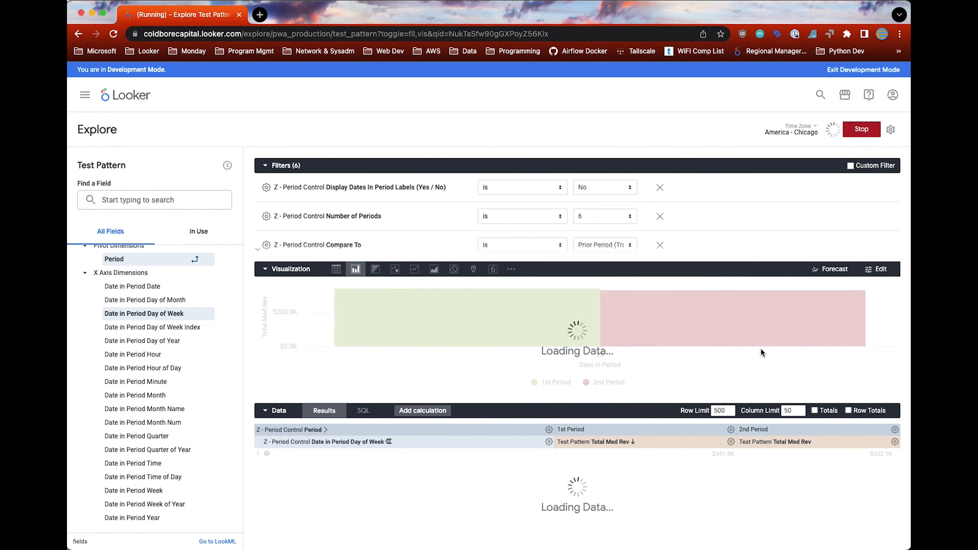
Step: Set the Period Selection filter to Week to Date and Compare To to Prior Week, and run the query
{"action": "scroll", "coordinate": [692, 197], "scroll_direction": "down", "scroll_amount": 5}
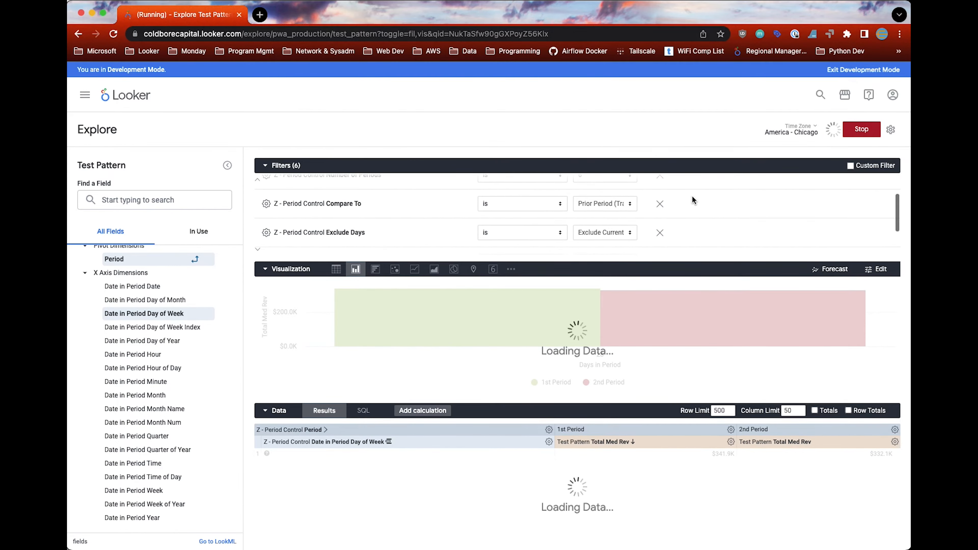
{"action": "scroll", "coordinate": [690, 199], "scroll_direction": "down", "scroll_amount": 1}
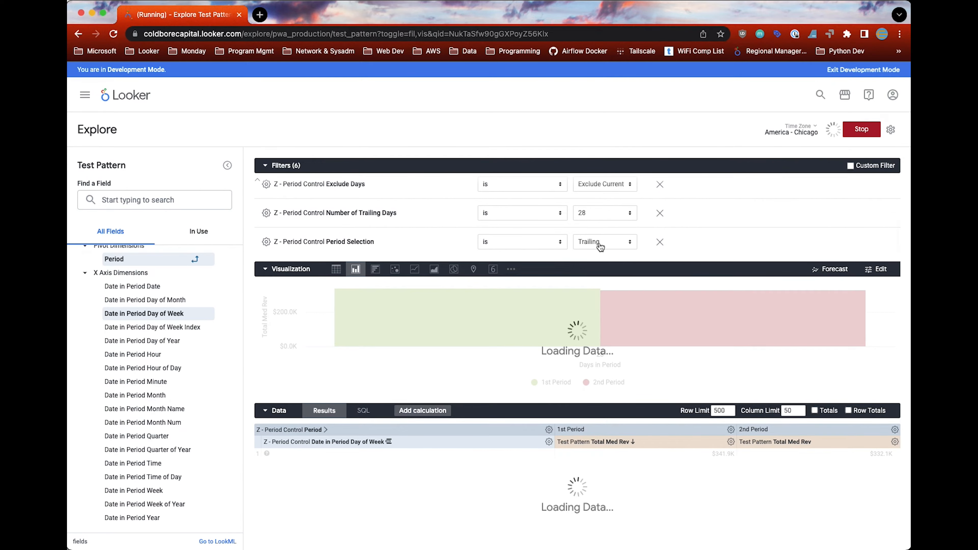
{"action": "left_click", "coordinate": [619, 244]}
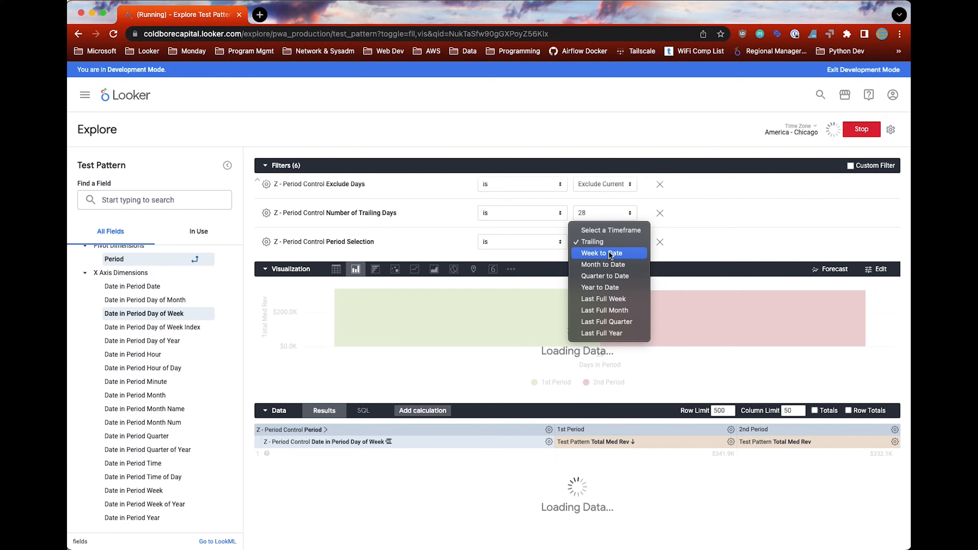
{"action": "left_click", "coordinate": [612, 253]}
{"action": "scroll", "coordinate": [662, 217], "scroll_direction": "up", "scroll_amount": 1}
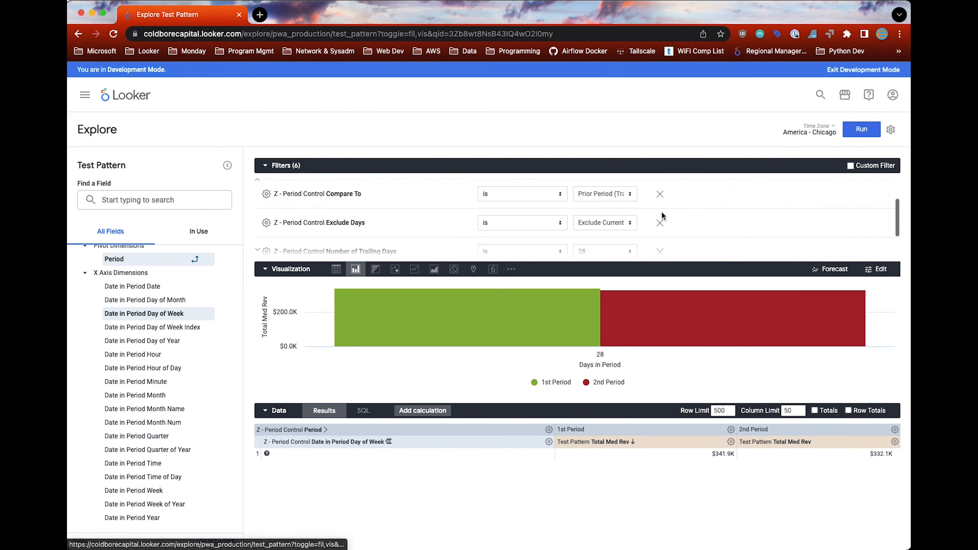
{"action": "left_click", "coordinate": [614, 196]}
{"action": "left_click", "coordinate": [606, 205]}
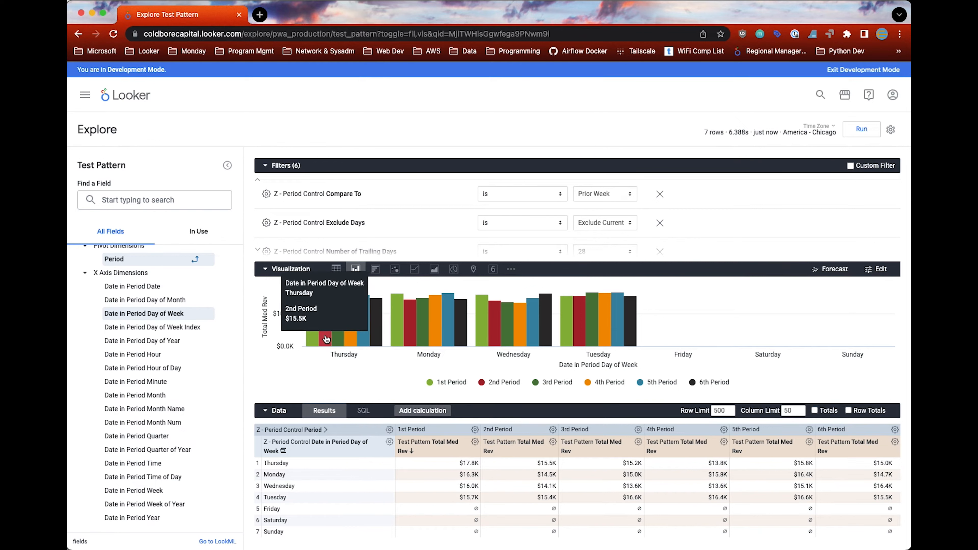
Step: Sort the results by Date in Period Day of Week in ascending order, starting with Monday
{"action": "left_click", "coordinate": [357, 451]}
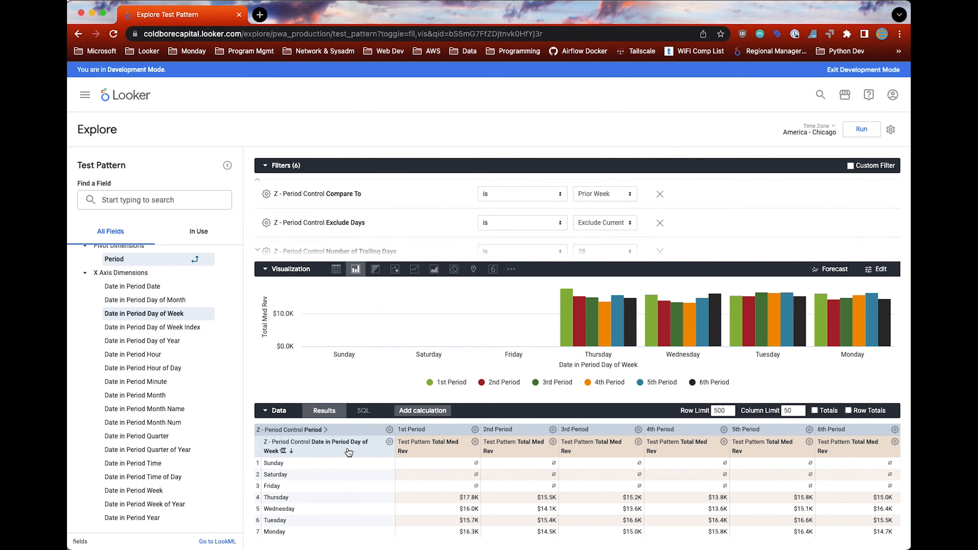
{"action": "left_click", "coordinate": [356, 451]}
{"action": "mouse_move", "coordinate": [327, 339]}
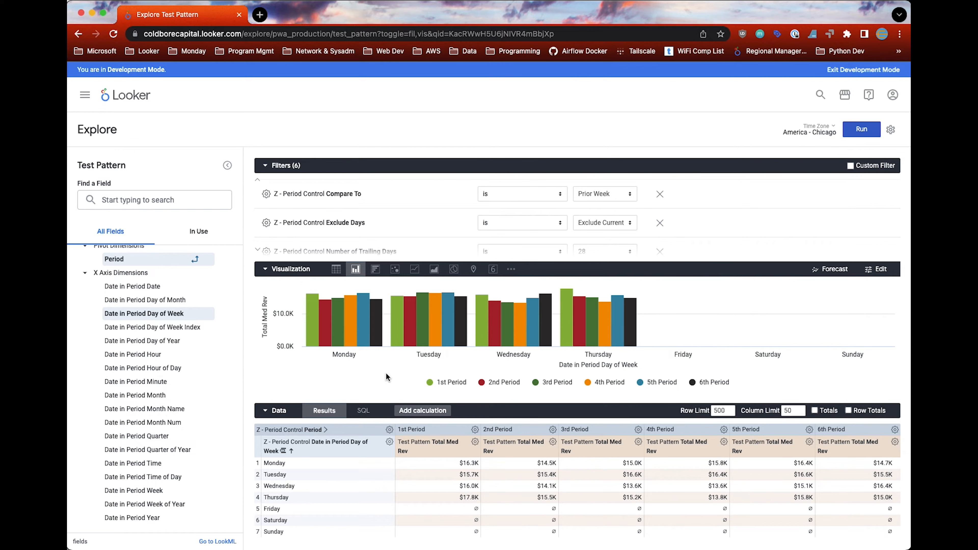
Step: Set the Number of Periods filter to 14
{"action": "scroll", "coordinate": [684, 219], "scroll_direction": "up", "scroll_amount": 3}
{"action": "left_click", "coordinate": [632, 216]}
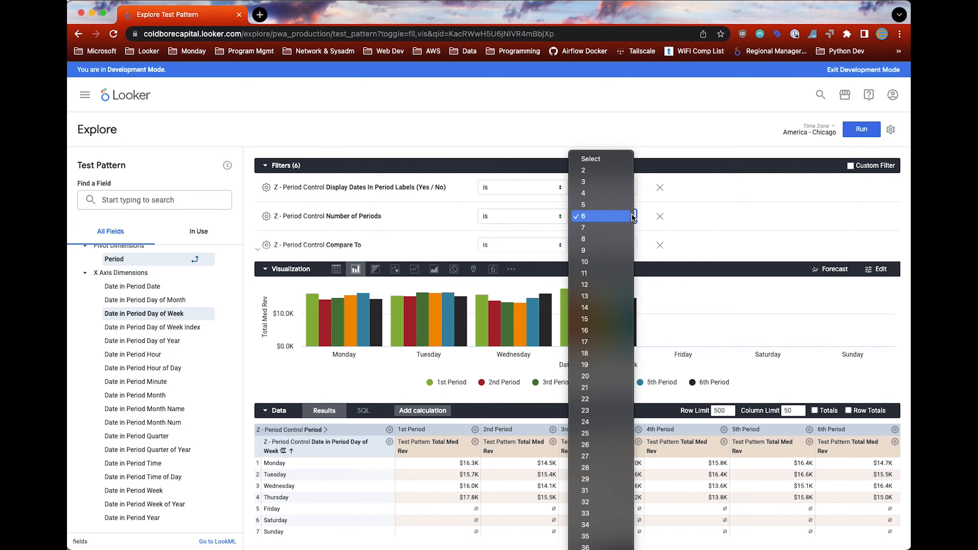
{"action": "left_click", "coordinate": [607, 308]}
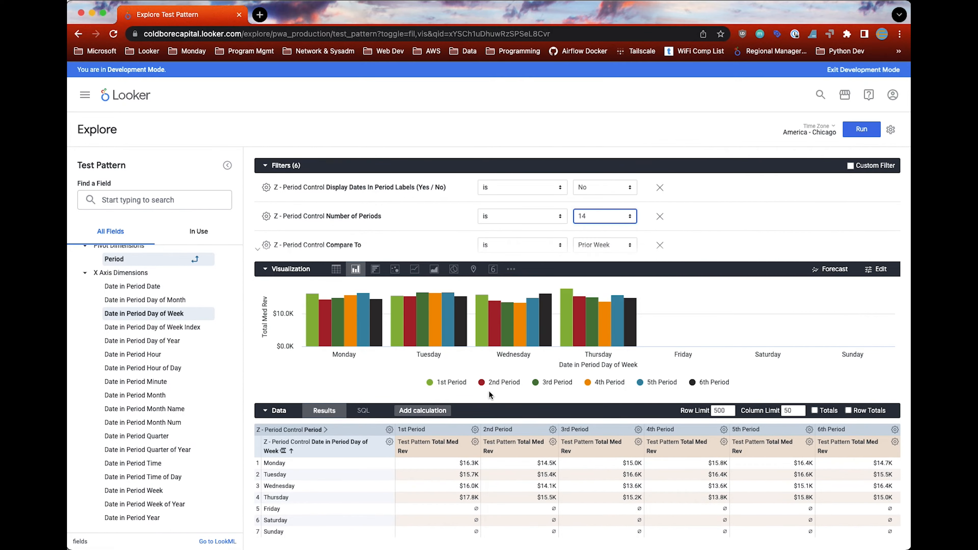
Step: Replace Date in Period Day of Week with Date in Period Date in the query and run it
{"action": "left_click", "coordinate": [390, 442]}
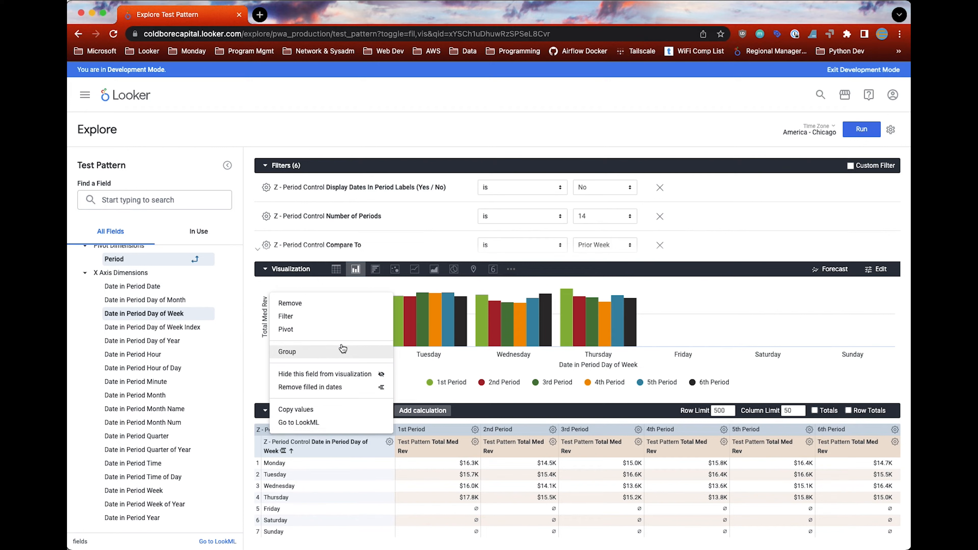
{"action": "left_click", "coordinate": [328, 305]}
{"action": "left_click", "coordinate": [169, 286]}
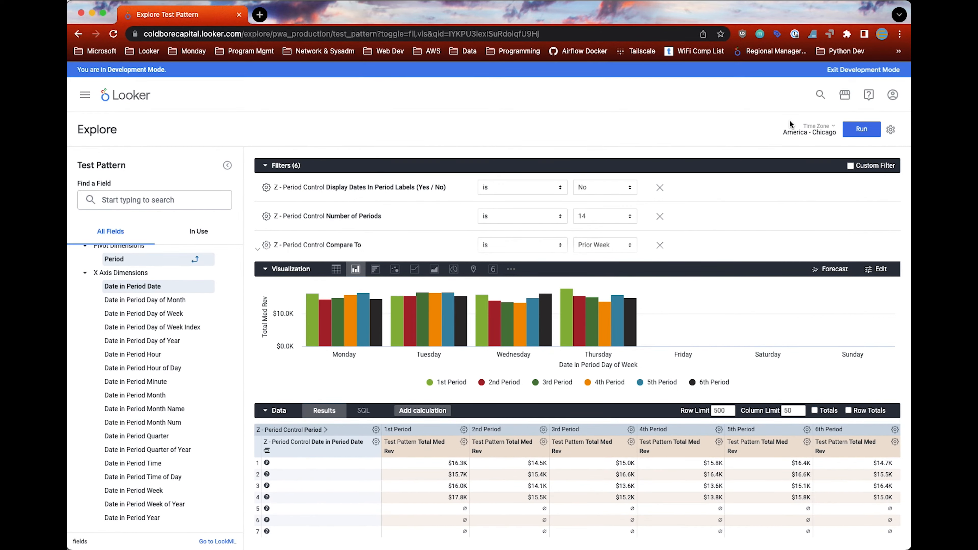
{"action": "left_click", "coordinate": [862, 131]}
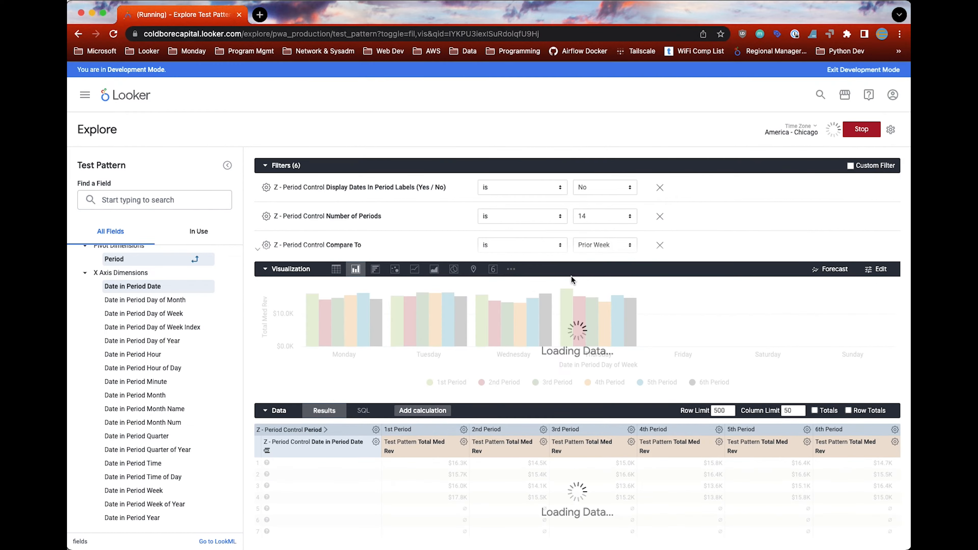
Step: Set the Period Selection filter to Trailing and Compare To to Prior Period (Trailing), and run the query
{"action": "scroll", "coordinate": [737, 230], "scroll_direction": "down", "scroll_amount": 5}
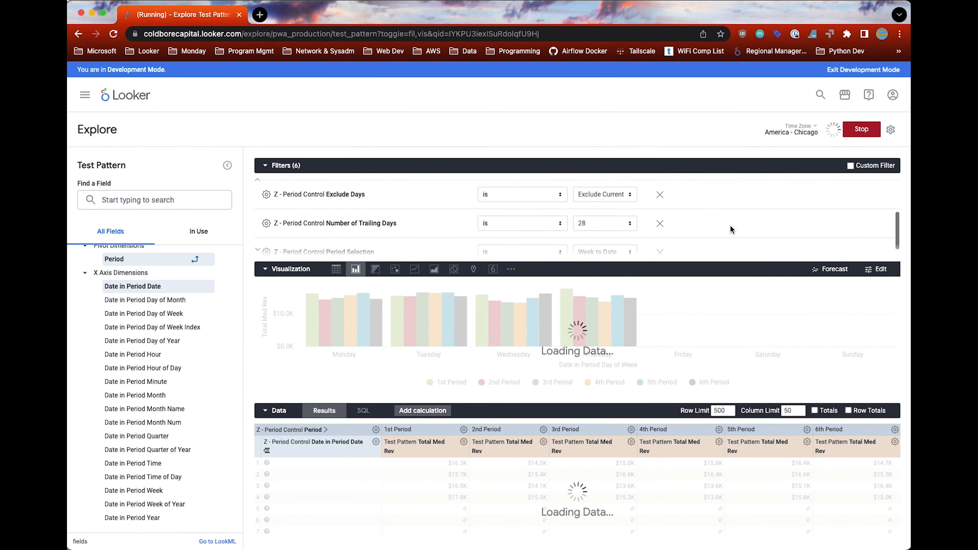
{"action": "left_click", "coordinate": [614, 244]}
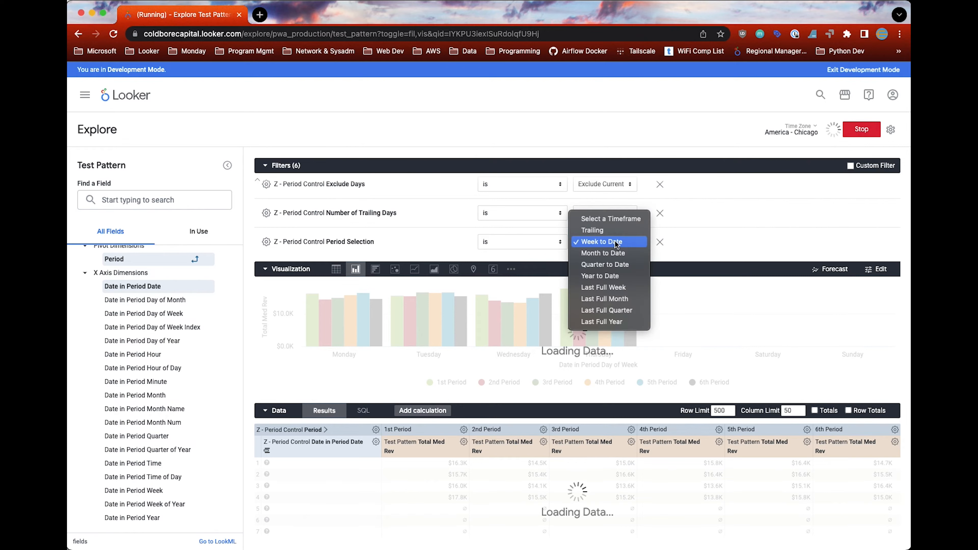
{"action": "left_click", "coordinate": [607, 231]}
{"action": "scroll", "coordinate": [685, 214], "scroll_direction": "up", "scroll_amount": 2}
{"action": "left_click", "coordinate": [607, 195]}
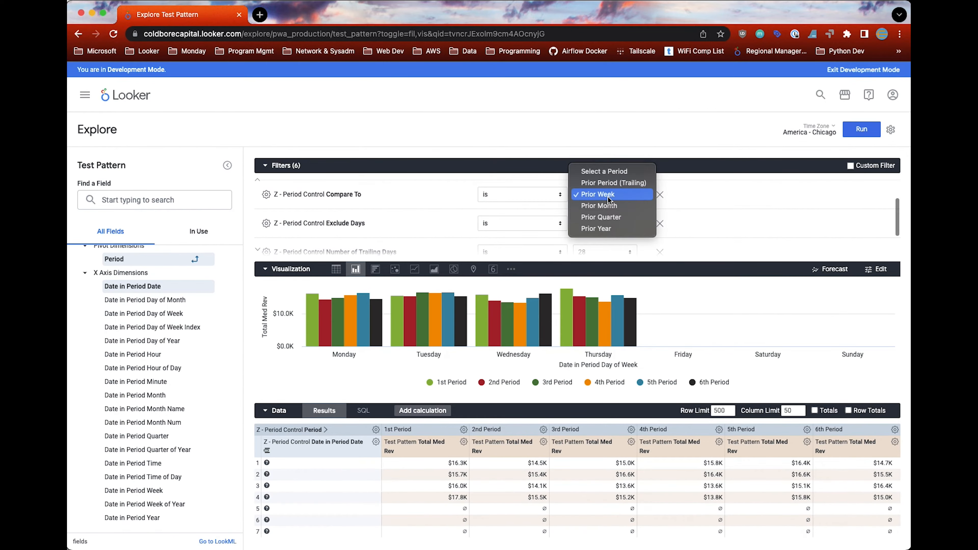
{"action": "left_click", "coordinate": [614, 182]}
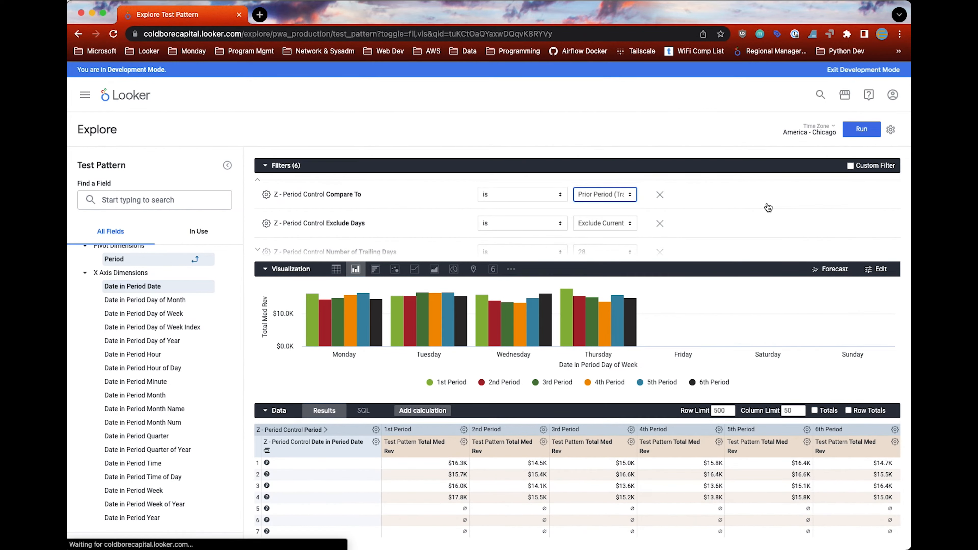
{"action": "left_click", "coordinate": [867, 129]}
Step: Switch the visualization to a line chart and collapse the filters section
{"action": "left_click", "coordinate": [414, 270]}
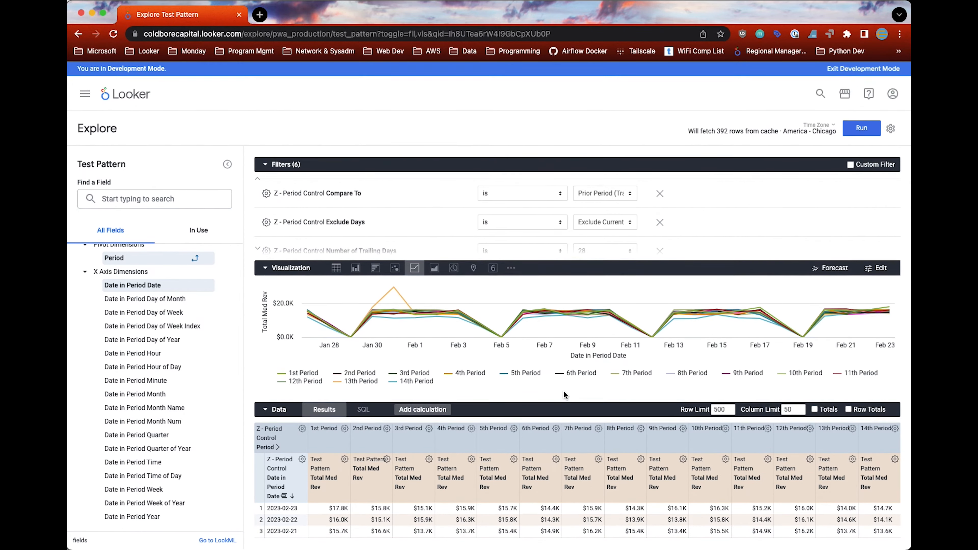
{"action": "scroll", "coordinate": [598, 474], "scroll_direction": "down", "scroll_amount": 3}
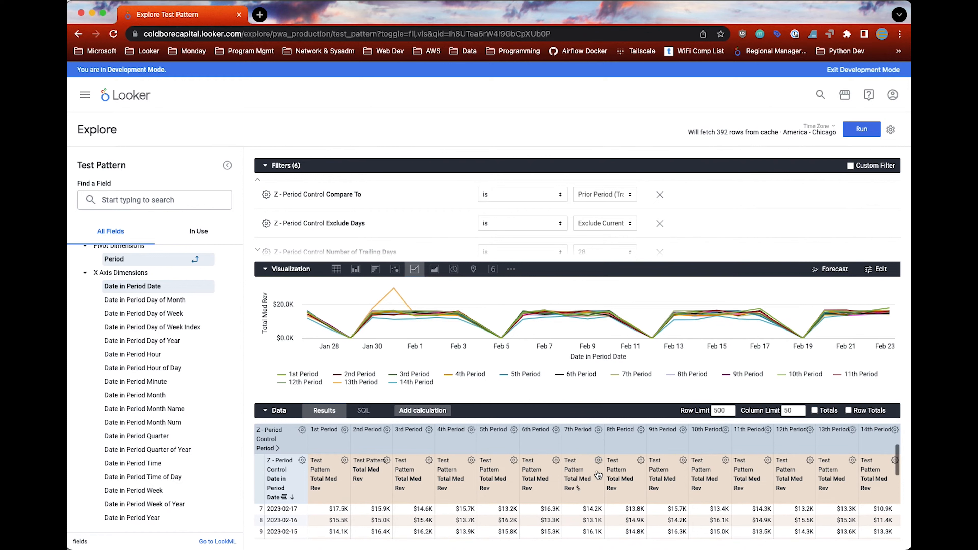
{"action": "left_click", "coordinate": [259, 166]}
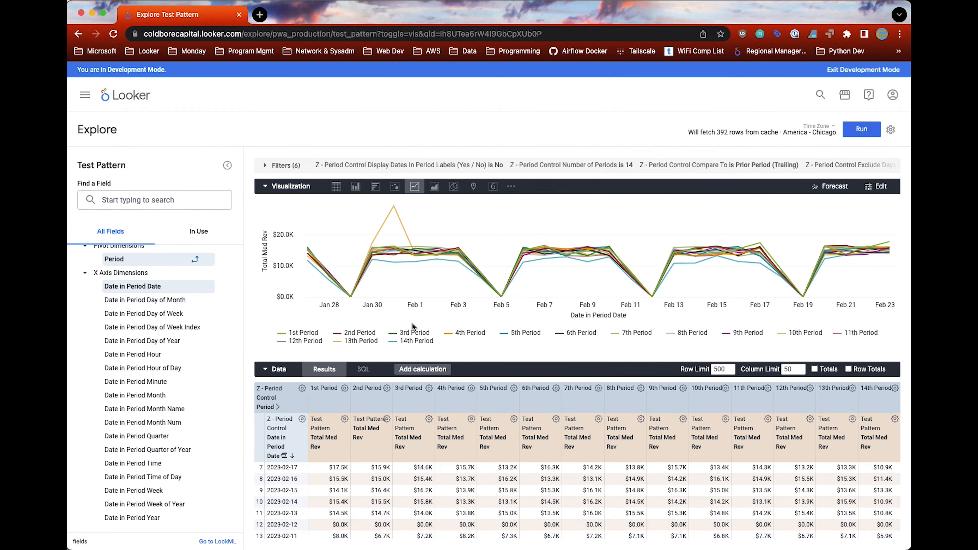
Step: Start a table calculation with the custom expression running_total(${test_pattern.total_med_rev})
{"action": "left_click", "coordinate": [415, 370]}
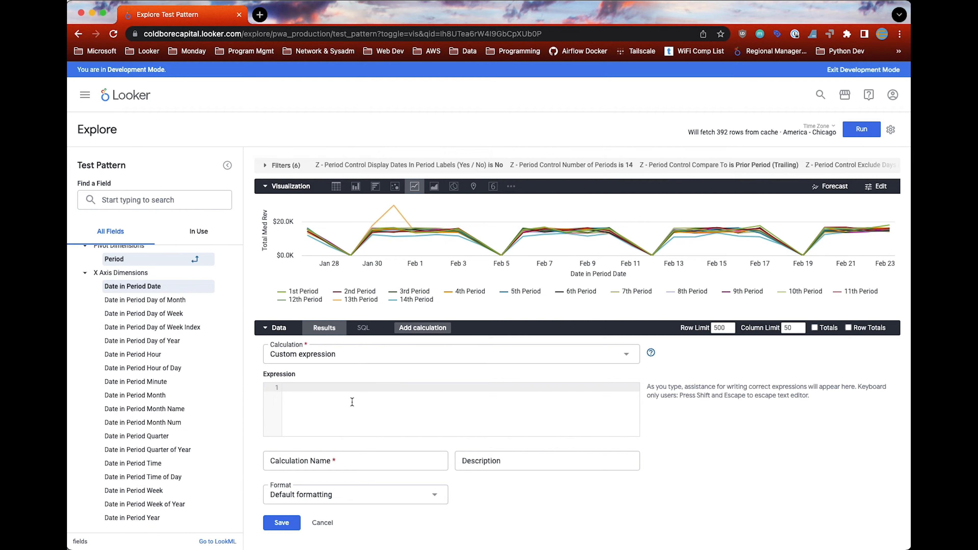
{"action": "type", "text": "runn"}
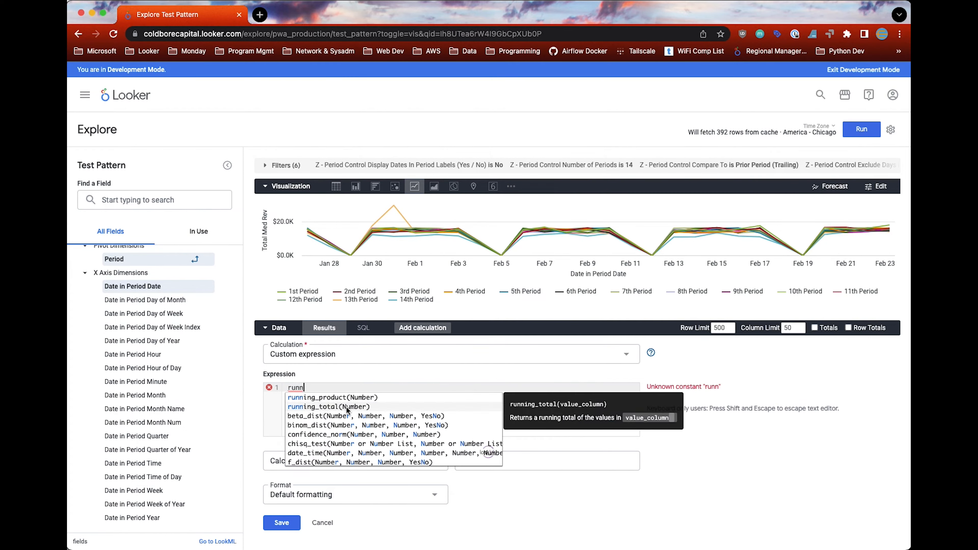
{"action": "left_click", "coordinate": [347, 407]}
{"action": "type", "text": "${"}
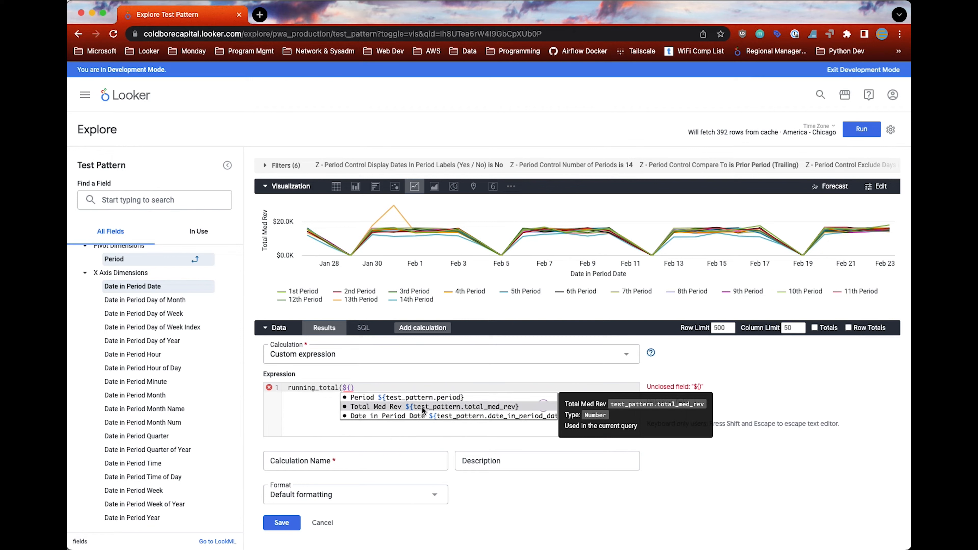
{"action": "left_click", "coordinate": [423, 407]}
Step: Name the calculation Running Total Rev, format it as U.S. Dollars, and save it
{"action": "left_click", "coordinate": [345, 461]}
{"action": "type", "text": "Ru"}
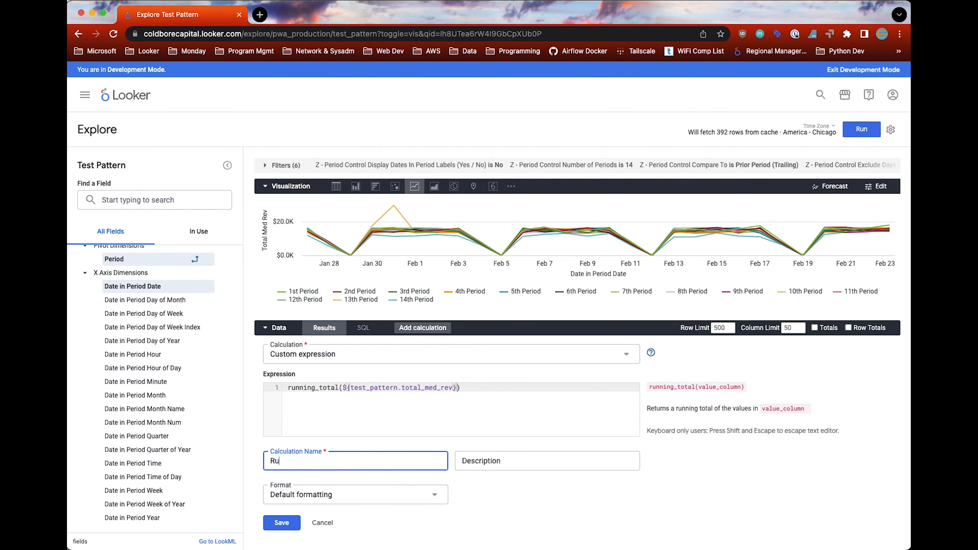
{"action": "type", "text": "nning Total Rev"}
{"action": "left_click", "coordinate": [355, 495]}
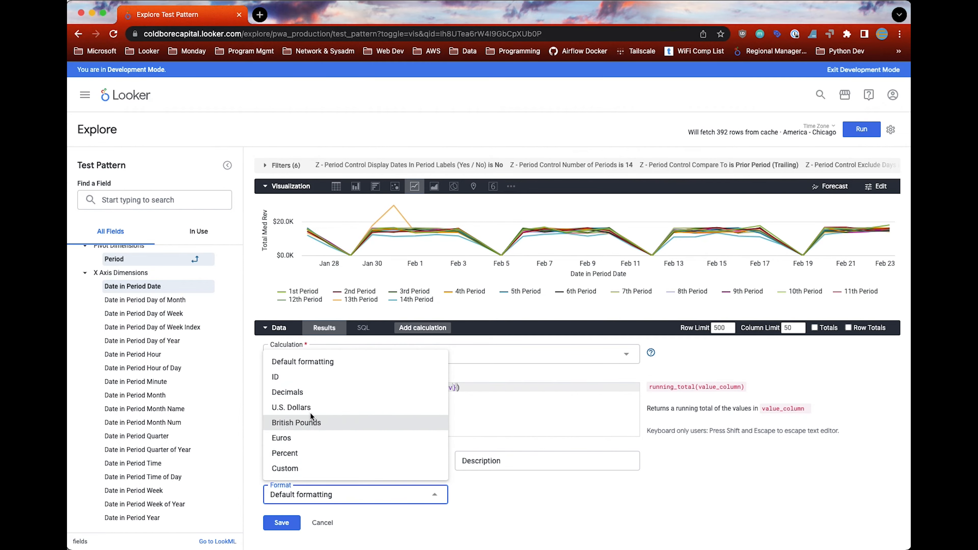
{"action": "left_click", "coordinate": [296, 408]}
{"action": "left_click", "coordinate": [293, 522]}
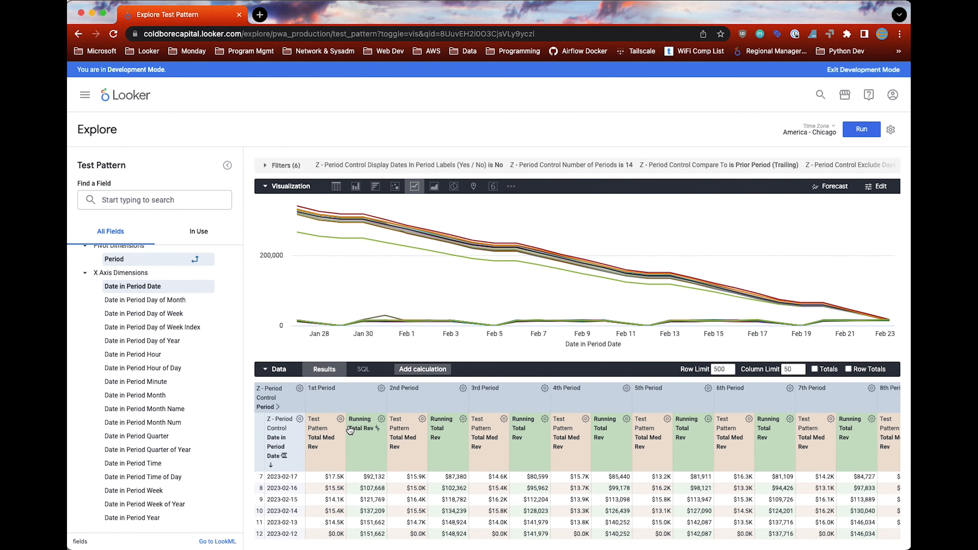
Step: Sort the results by Date in Period Date in ascending order and hide the Total Med Rev field from the visualization
{"action": "left_click", "coordinate": [292, 433]}
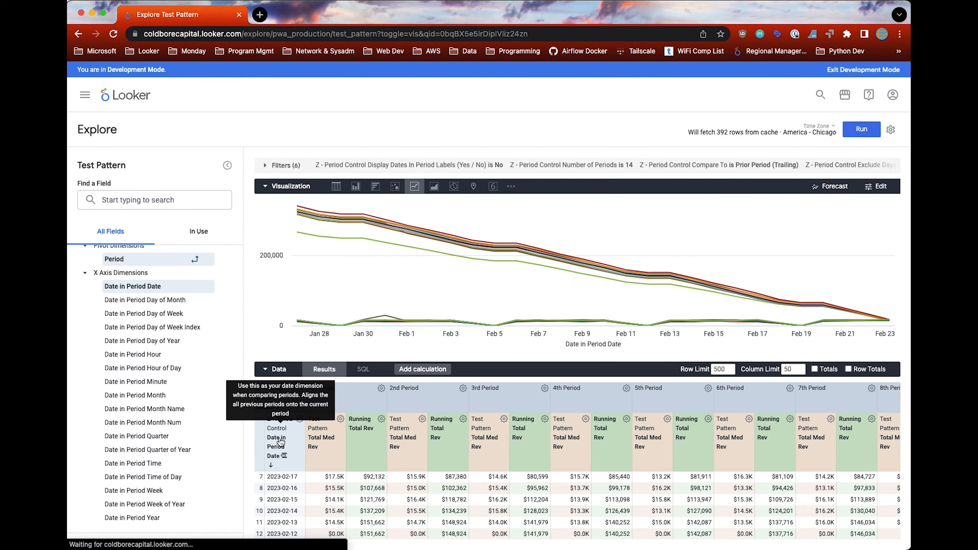
{"action": "left_click", "coordinate": [341, 422]}
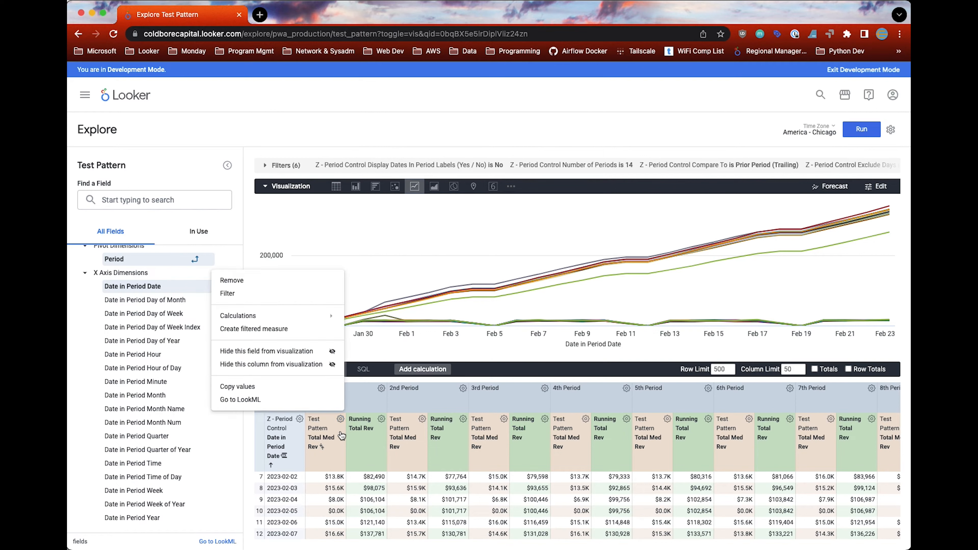
{"action": "left_click", "coordinate": [255, 350]}
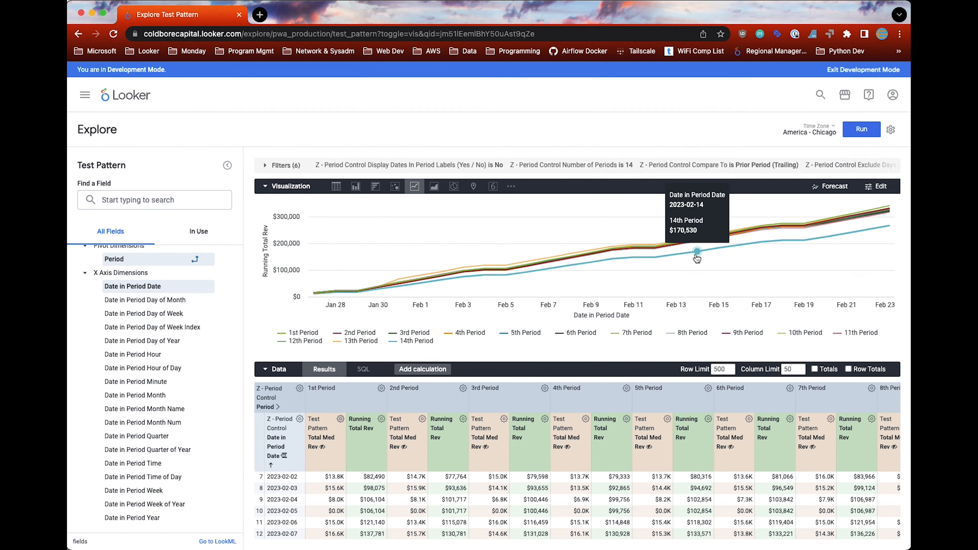
Step: Start a new table calculation with the custom expression pivot_index(${running_total_rev},1)
{"action": "left_click", "coordinate": [434, 372]}
{"action": "type", "text": "pivo"}
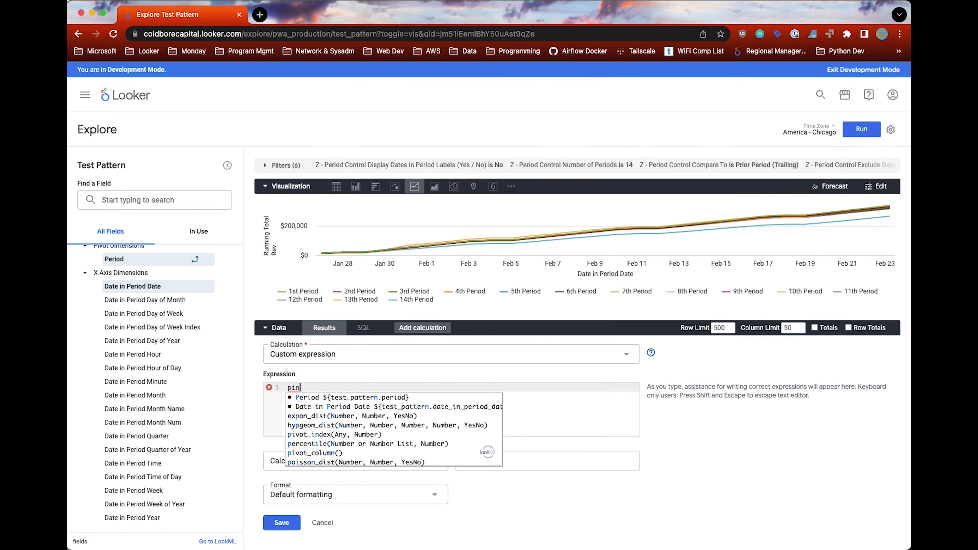
{"action": "type", "text": "t_index("}
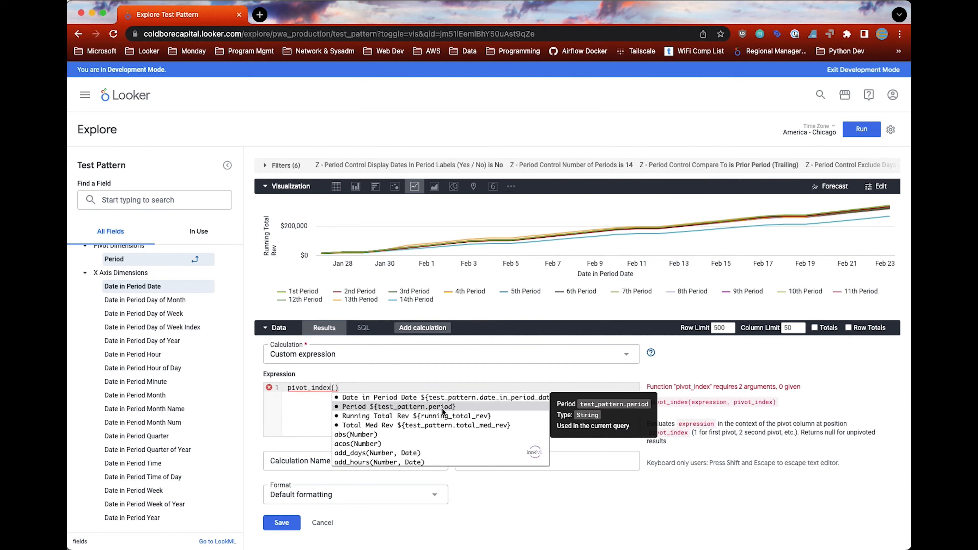
{"action": "left_click", "coordinate": [439, 417]}
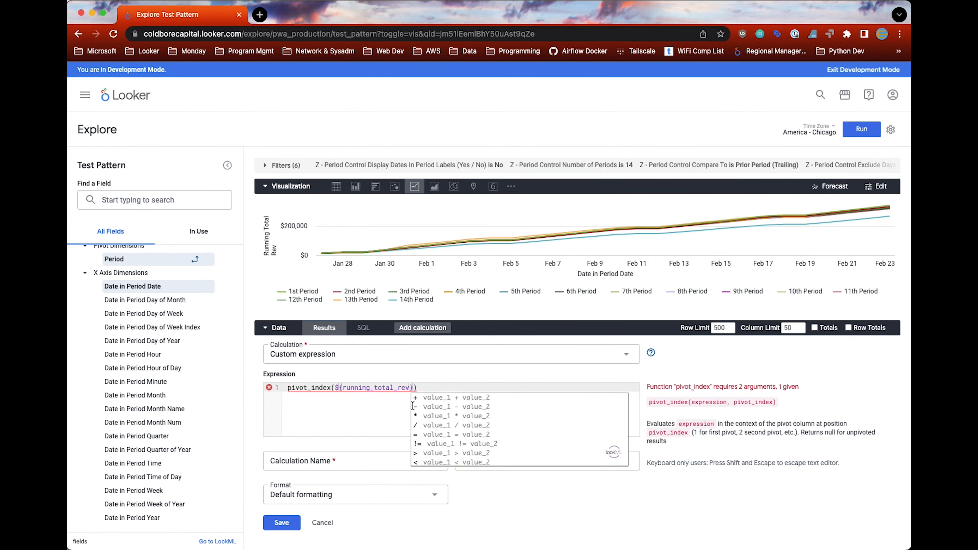
{"action": "type", "text": ",1"}
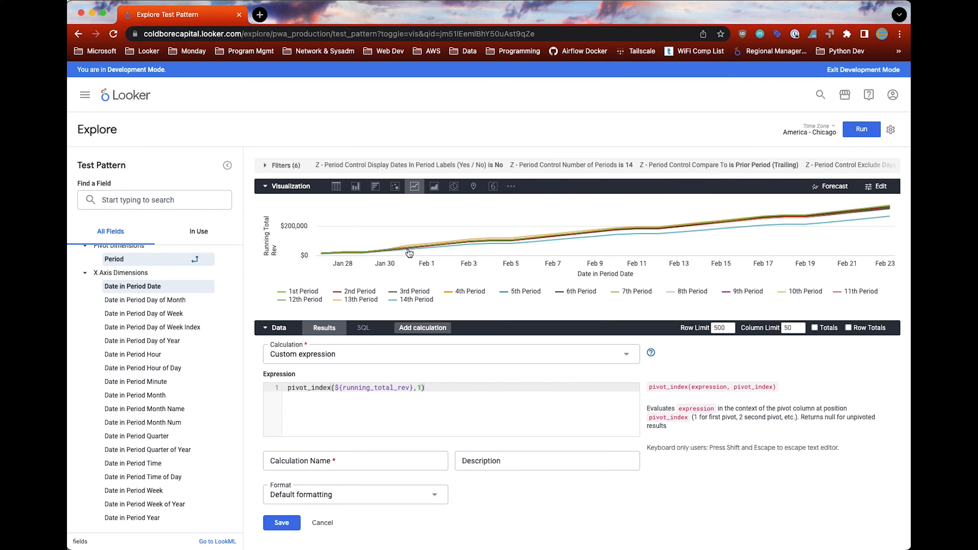
Step: Save the calculation as Current Period Rev in U.S. Dollars format, and hide the Running Total Rev field from the visualization
{"action": "left_click", "coordinate": [359, 457]}
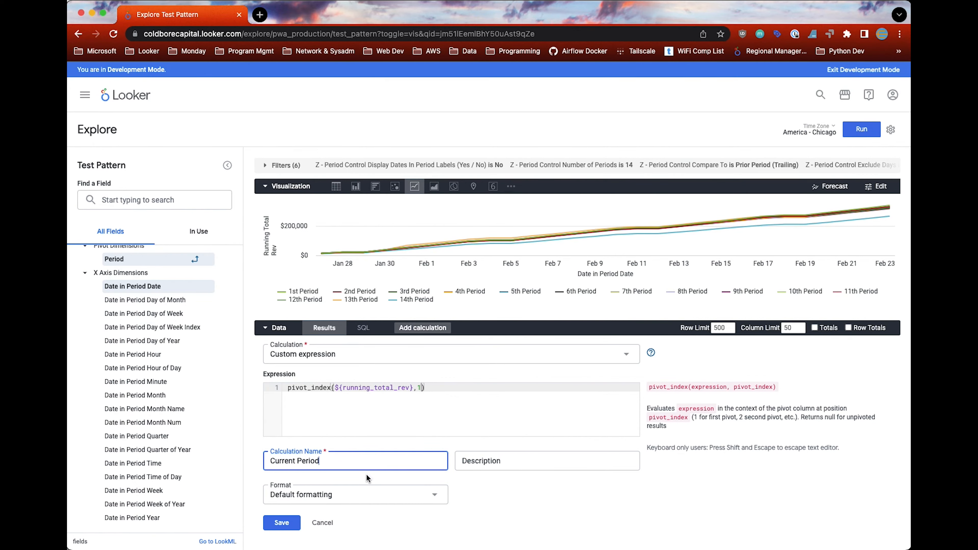
{"action": "left_click", "coordinate": [371, 494]}
{"action": "left_click", "coordinate": [331, 410]}
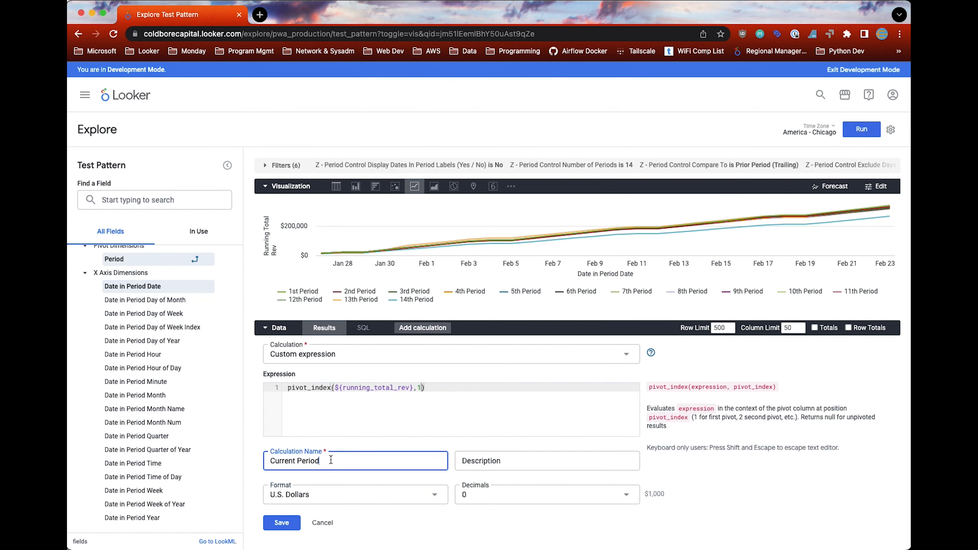
{"action": "left_click", "coordinate": [281, 523]}
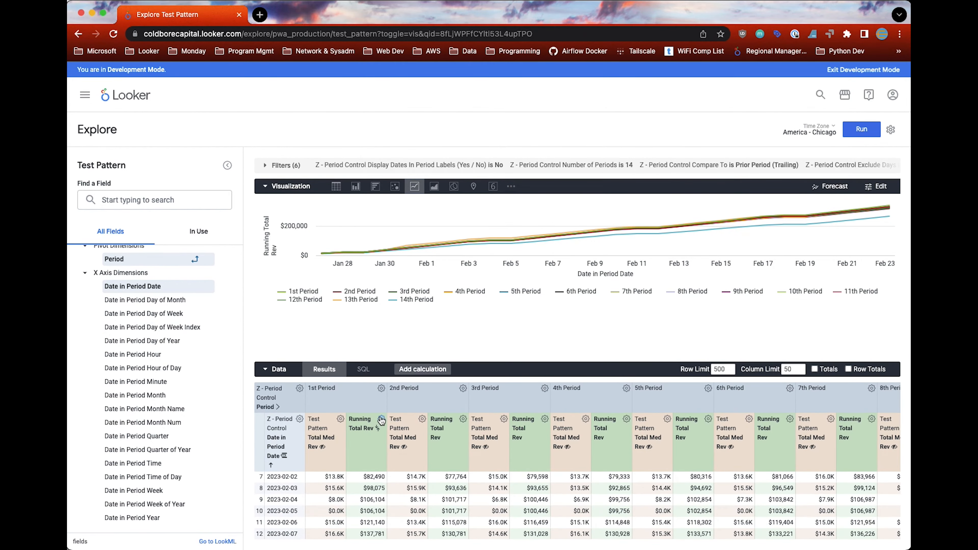
{"action": "left_click", "coordinate": [382, 421]}
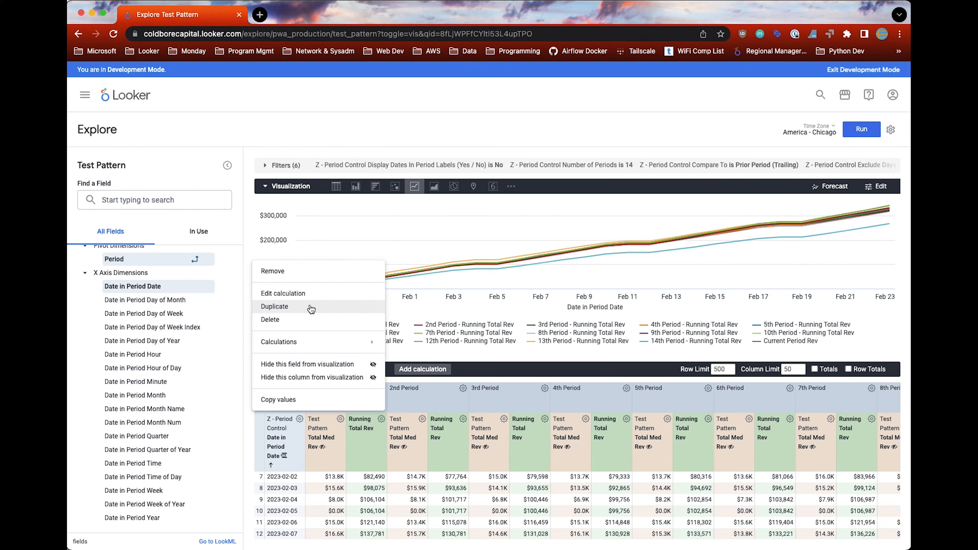
{"action": "left_click", "coordinate": [314, 367]}
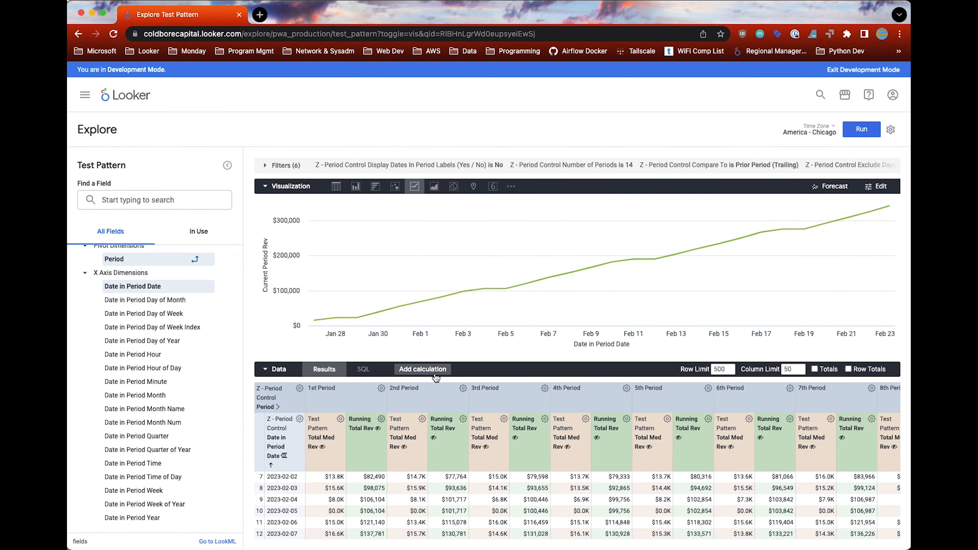
Step: Start another table calculation with the expression pivot_index(${running_total_rev},2) followed by a plus sign
{"action": "left_click", "coordinate": [414, 370]}
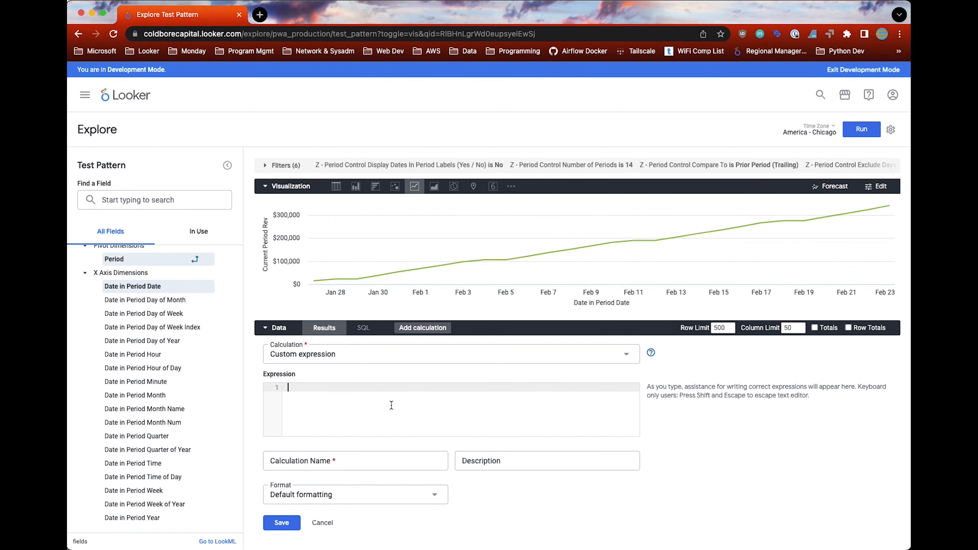
{"action": "type", "text": "piv"}
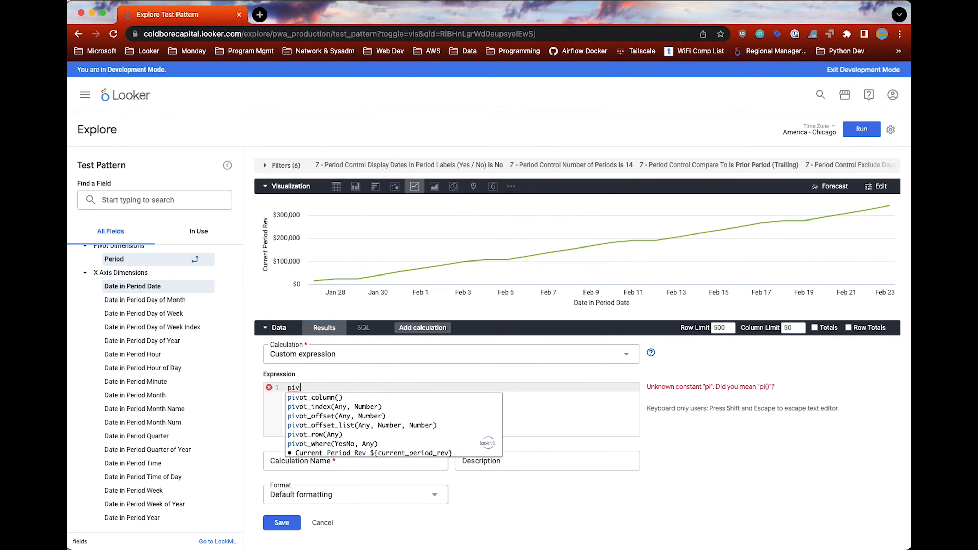
{"action": "type", "text": "ot_index"}
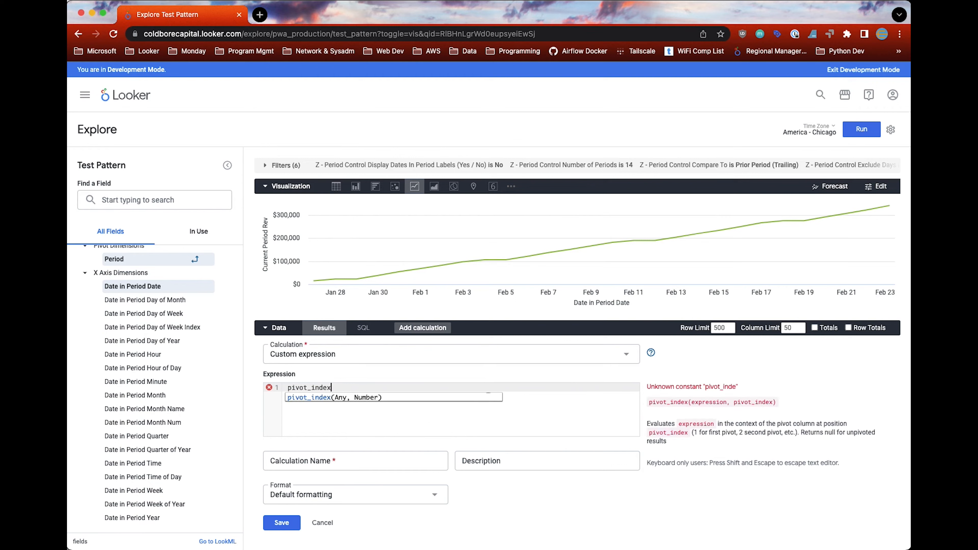
{"action": "type", "text": "(${"}
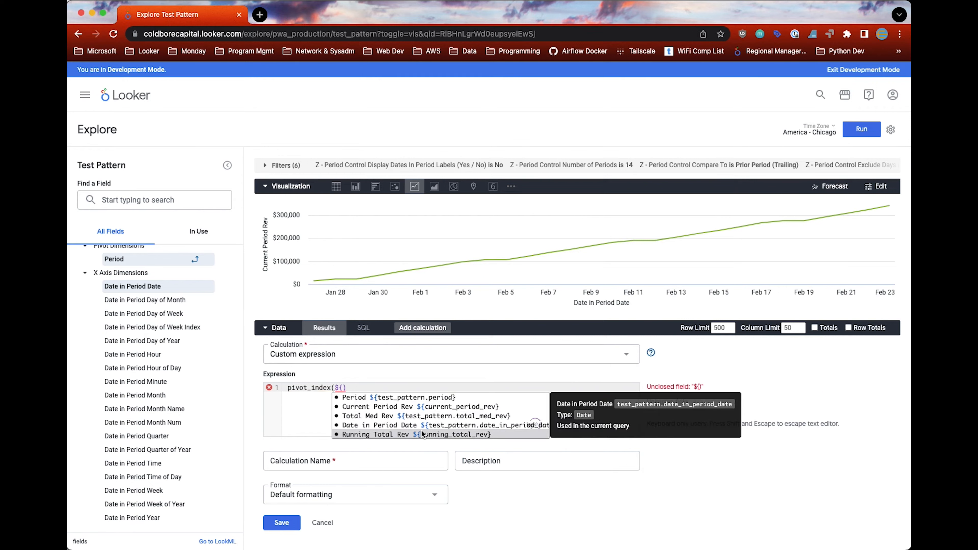
{"action": "left_click", "coordinate": [405, 433]}
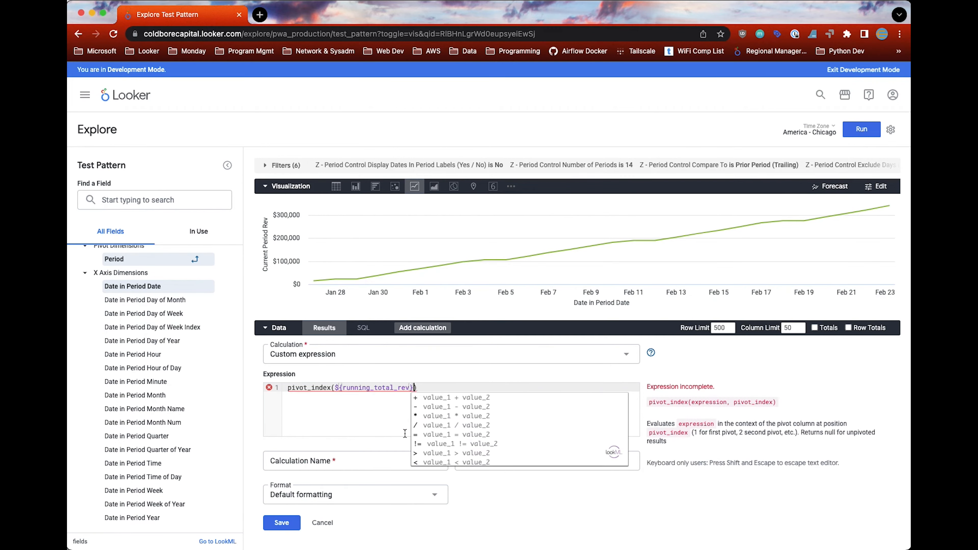
{"action": "type", "text": ",2)+"}
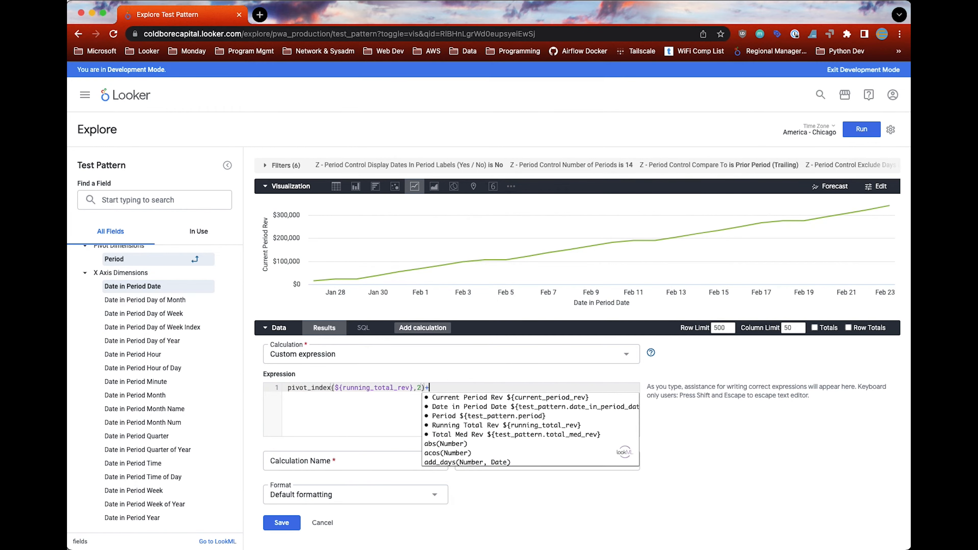
Step: Copy the pivot_index term and paste it repeatedly to build a long sum in the expression
{"action": "key", "text": "super+a"}
{"action": "key", "text": "super+c"}
{"action": "key", "text": "End"}
{"action": "key", "text": "super+v"}
{"action": "key", "text": "super+v"}
{"action": "key", "text": "super+v"}
{"action": "key", "text": "super+v"}
{"action": "key", "text": "super+v"}
{"action": "key", "text": "super+v"}
{"action": "key", "text": "super+v"}
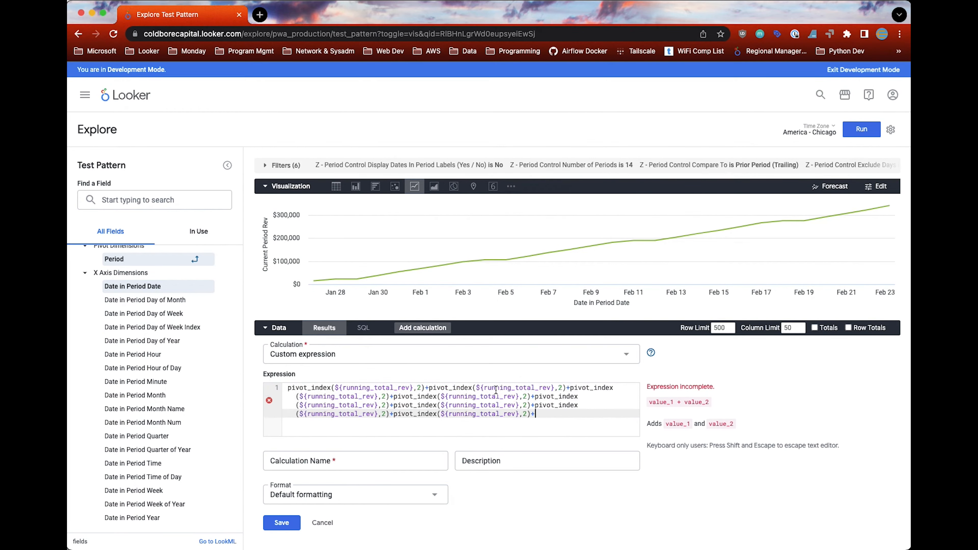
{"action": "key", "text": "super+v"}
Step: Renumber the pivot_index terms after the first one in the expression with pivot positions 3 through 7
{"action": "scroll", "coordinate": [495, 389], "scroll_direction": "up", "scroll_amount": 2}
{"action": "double_click", "coordinate": [559, 387]}
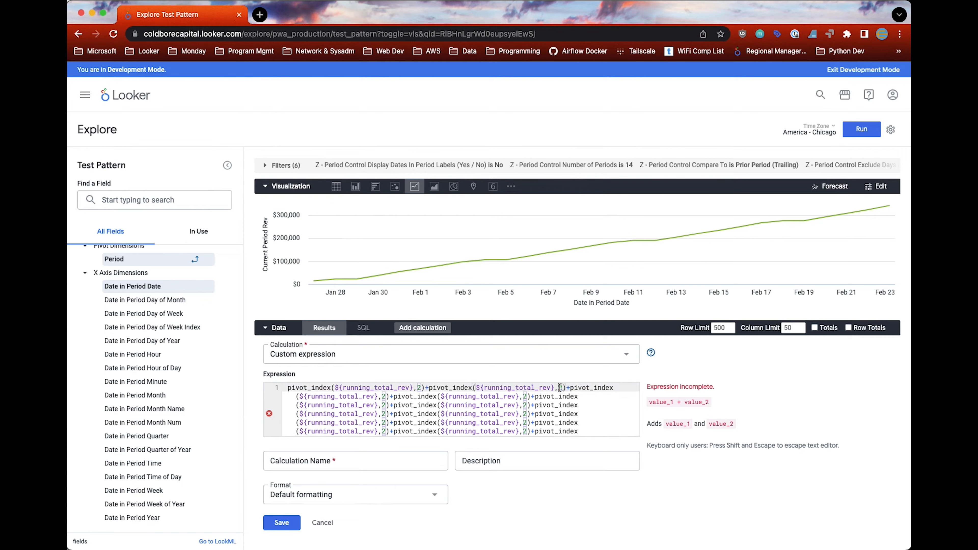
{"action": "type", "text": "3"}
{"action": "double_click", "coordinate": [383, 396]}
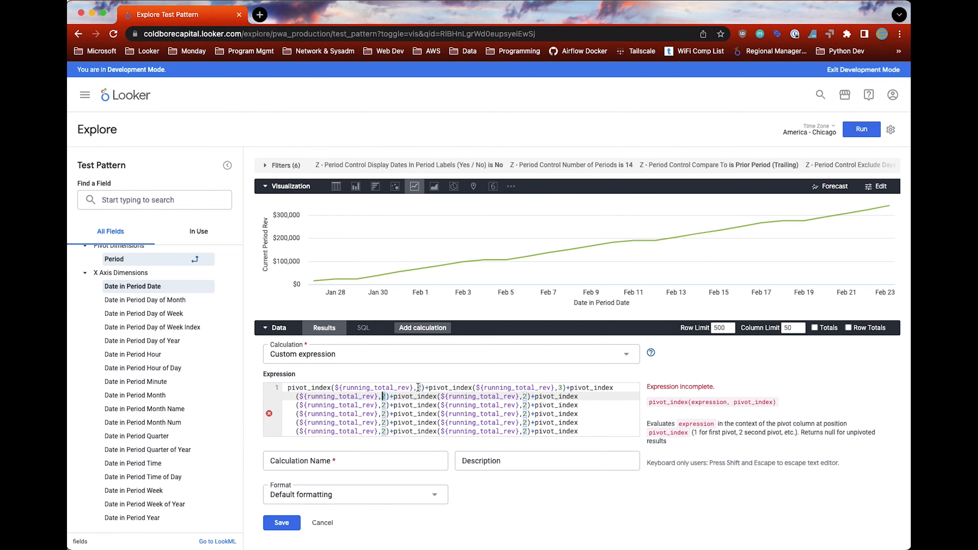
{"action": "type", "text": "4"}
{"action": "double_click", "coordinate": [524, 396]}
{"action": "type", "text": "5"}
{"action": "double_click", "coordinate": [383, 405]}
{"action": "type", "text": "6"}
{"action": "double_click", "coordinate": [525, 405]}
{"action": "type", "text": "7"}
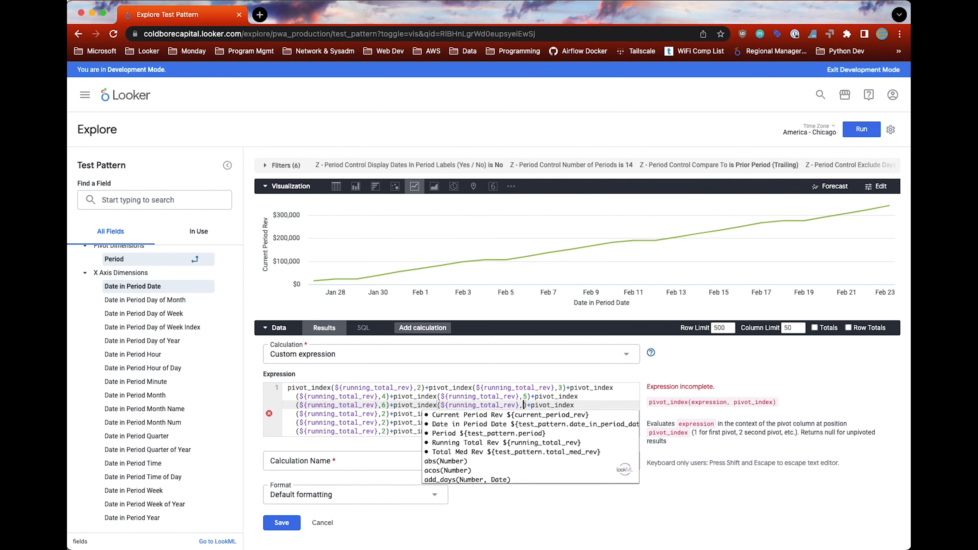
Step: Continue renumbering the following pivot_index terms in the expression with pivot positions 8 through 13
{"action": "double_click", "coordinate": [384, 414]}
{"action": "key", "text": "BackSpace"}
{"action": "type", "text": "8"}
{"action": "double_click", "coordinate": [384, 422]}
{"action": "type", "text": "10)+pivot_index"}
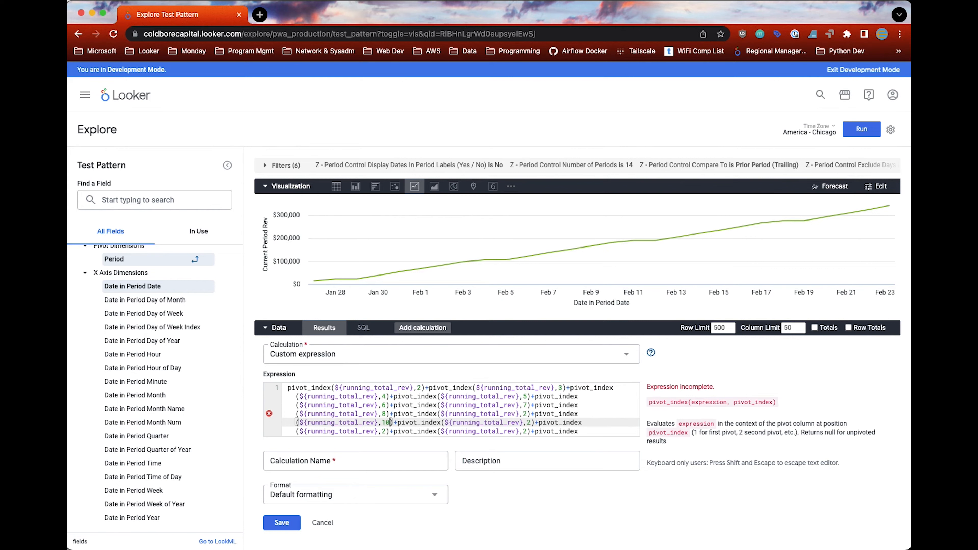
{"action": "double_click", "coordinate": [384, 432]}
{"action": "type", "text": "12"}
{"action": "double_click", "coordinate": [524, 414]}
{"action": "type", "text": "9"}
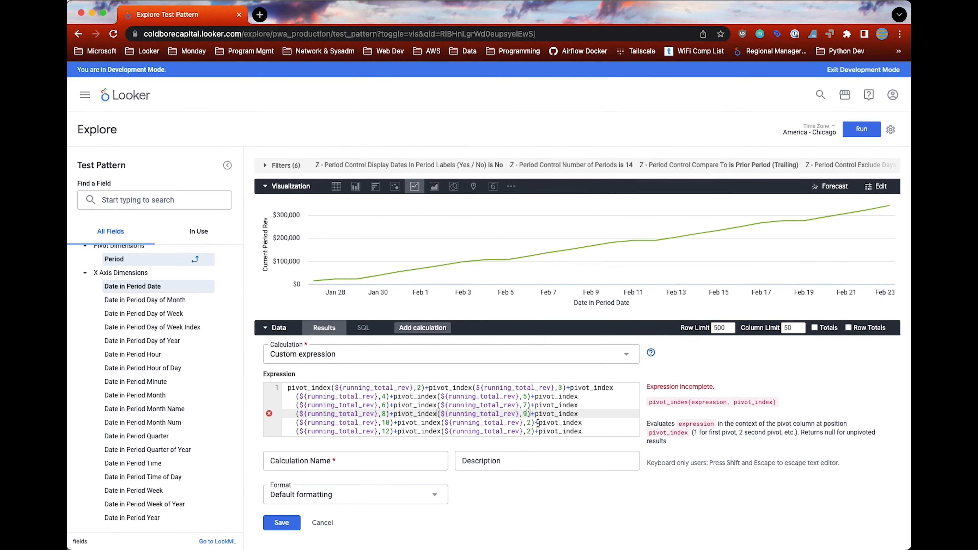
{"action": "double_click", "coordinate": [529, 423]}
{"action": "type", "text": "11"}
{"action": "double_click", "coordinate": [529, 431]}
{"action": "type", "text": "13"}
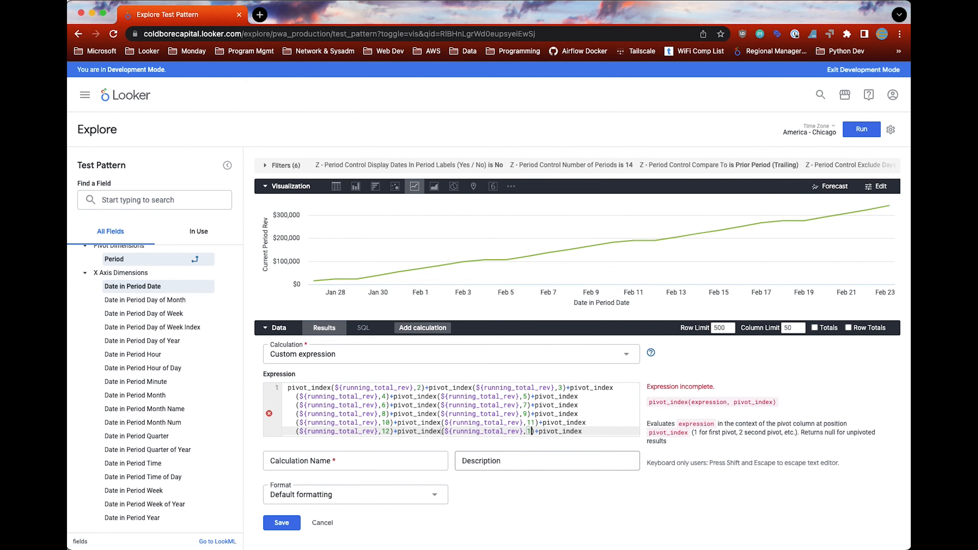
Step: Set the last term's pivot position to 14, remove the trailing plus sign, and wrap the whole sum in parentheses divided by 13
{"action": "scroll", "coordinate": [385, 413], "scroll_direction": "down", "scroll_amount": 2}
{"action": "double_click", "coordinate": [384, 413]}
{"action": "type", "text": "14"}
{"action": "left_click", "coordinate": [415, 413]}
{"action": "key", "text": "BackSpace"}
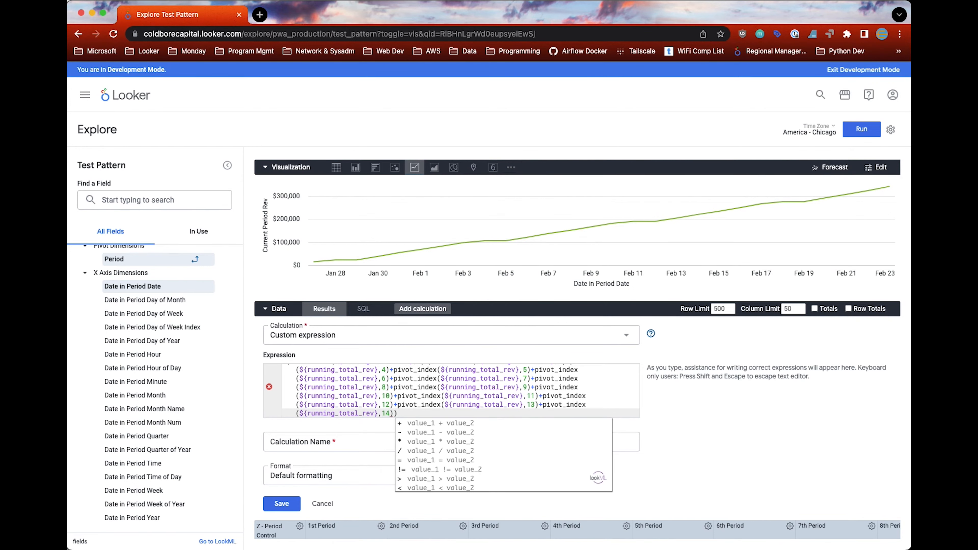
{"action": "type", "text": ")/13"}
{"action": "scroll", "coordinate": [307, 372], "scroll_direction": "up", "scroll_amount": 3}
{"action": "left_click", "coordinate": [285, 374]}
{"action": "type", "text": "("}
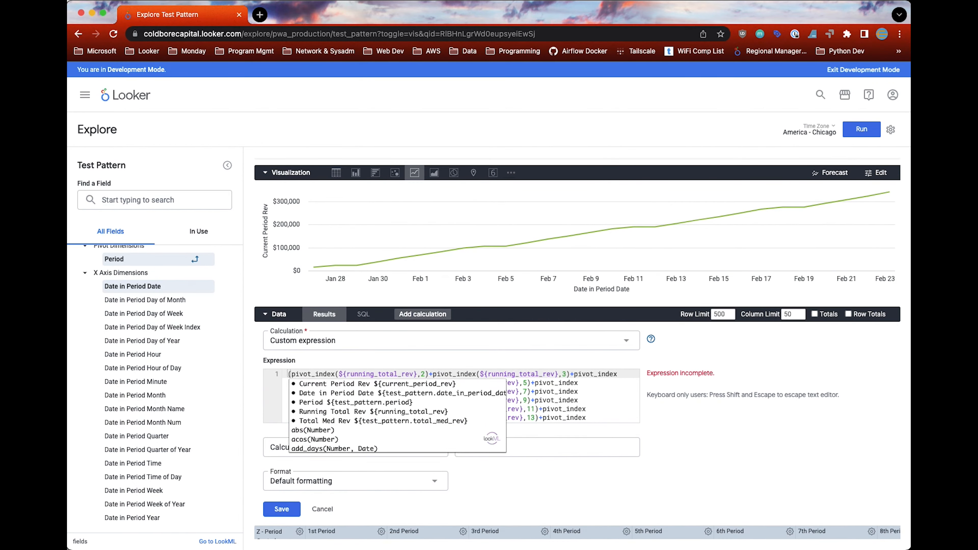
Step: Name the calculation Average of Prior 13 Periods, give it a U.S. dollar format and save it
{"action": "left_click", "coordinate": [580, 404]}
{"action": "scroll", "coordinate": [391, 393], "scroll_direction": "down", "scroll_amount": 3}
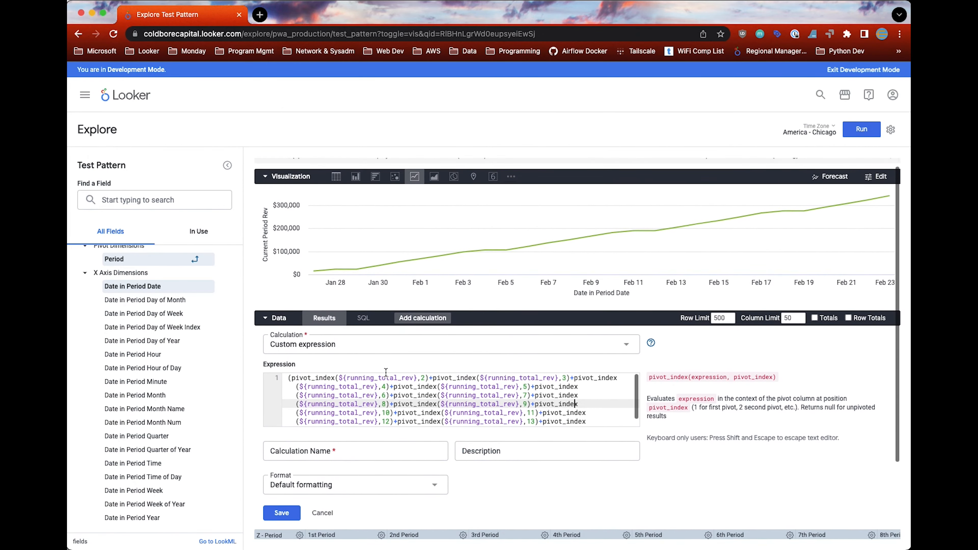
{"action": "scroll", "coordinate": [385, 373], "scroll_direction": "up", "scroll_amount": 1}
{"action": "left_click", "coordinate": [417, 422]}
{"action": "left_click", "coordinate": [347, 450]}
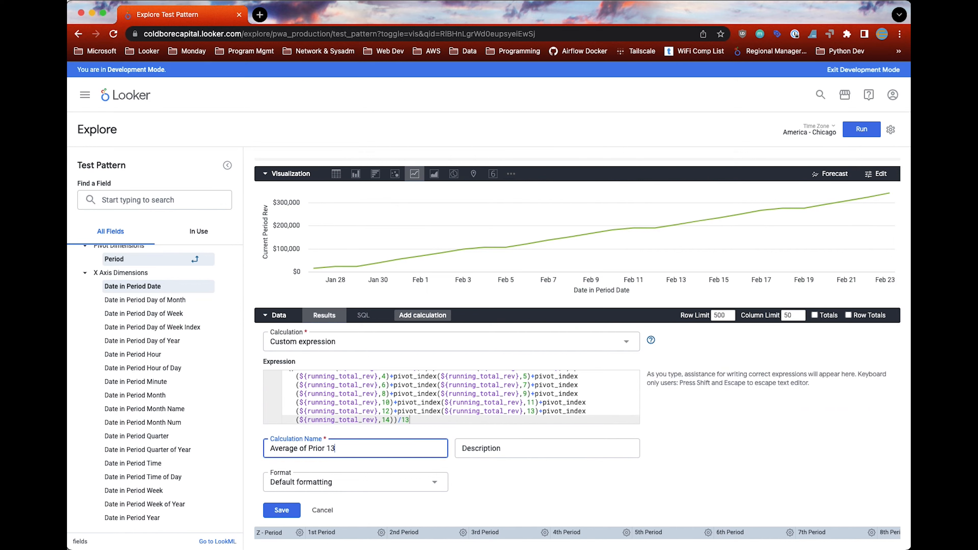
{"action": "scroll", "coordinate": [520, 478], "scroll_direction": "down", "scroll_amount": 2}
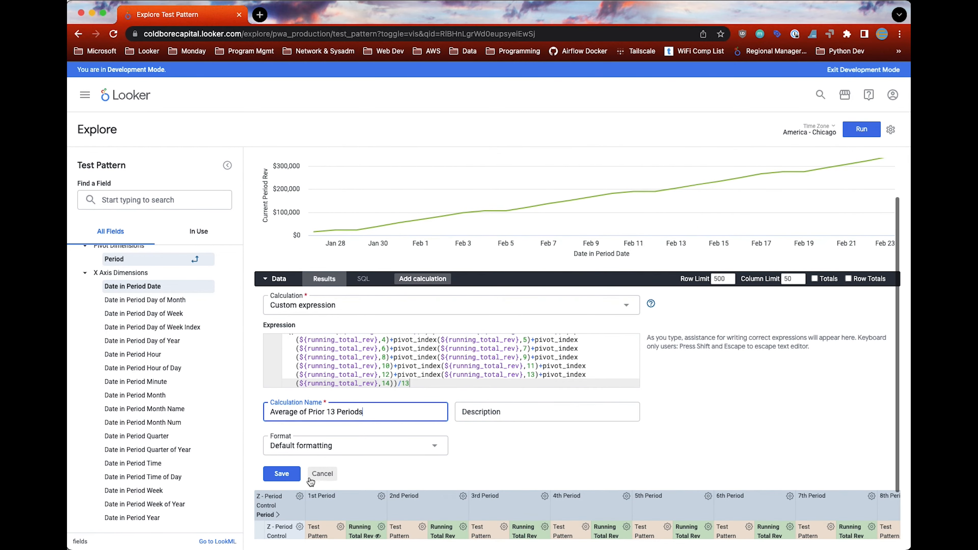
{"action": "left_click", "coordinate": [350, 445]}
{"action": "left_click", "coordinate": [293, 369]}
{"action": "left_click", "coordinate": [289, 477]}
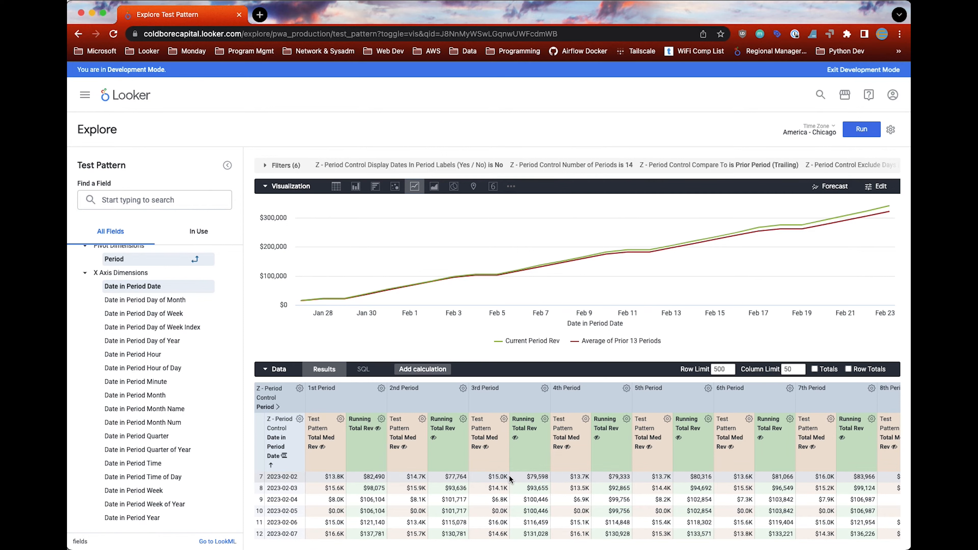
Step: Change the visualization of Current Period Rev and Average of Prior 13 Periods to an area chart
{"action": "left_click", "coordinate": [434, 186]}
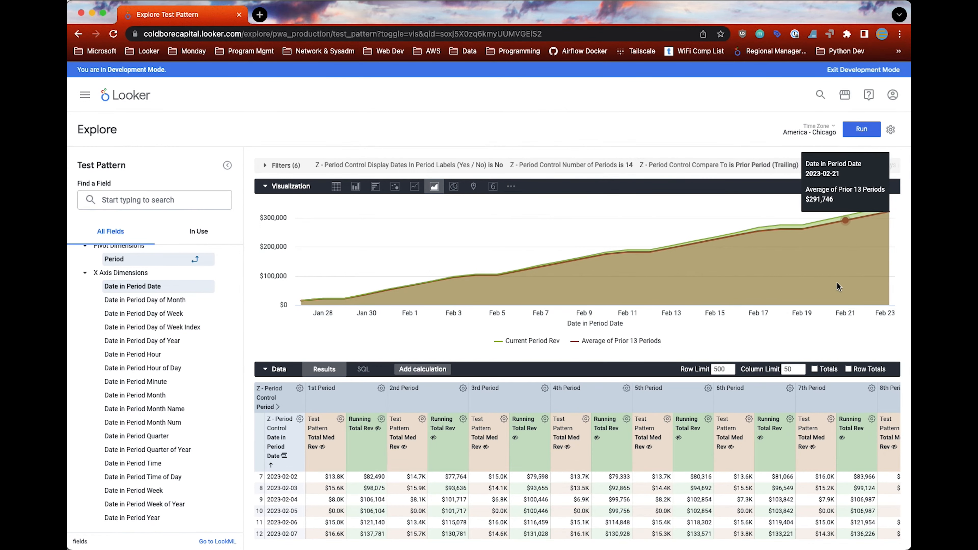
{"action": "scroll", "coordinate": [171, 348], "scroll_direction": "up", "scroll_amount": 10}
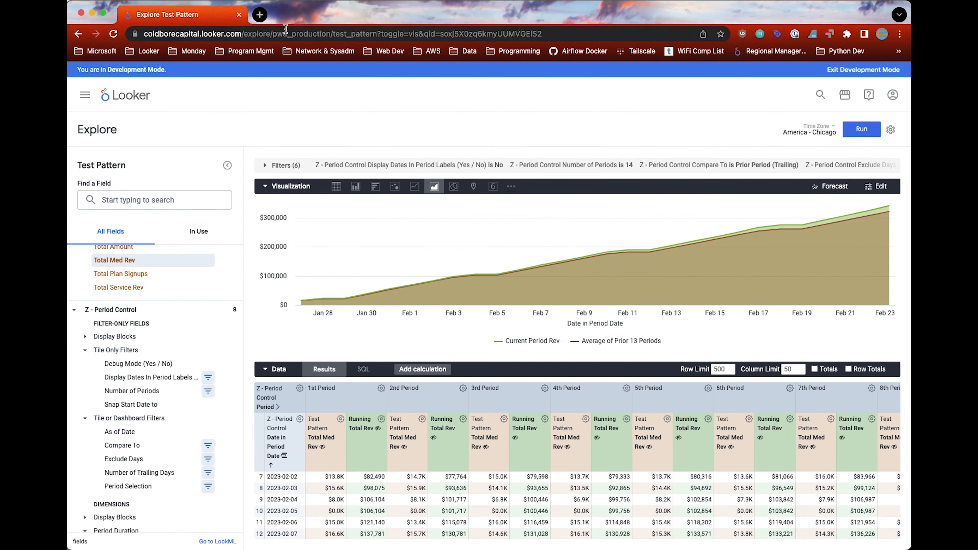
Step: Open the Looker Period Control Example Dashboard in a new browser tab and examine its change percentages and prior-period average charts
{"action": "left_click", "coordinate": [260, 16]}
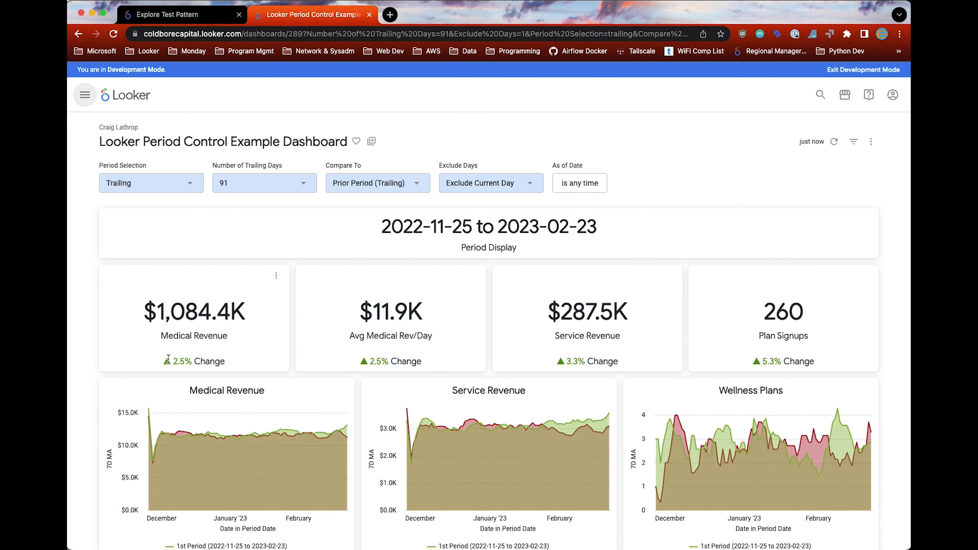
{"action": "left_click_drag", "start_coordinate": [171, 361], "coordinate": [210, 362]}
{"action": "scroll", "coordinate": [268, 409], "scroll_direction": "down", "scroll_amount": 15}
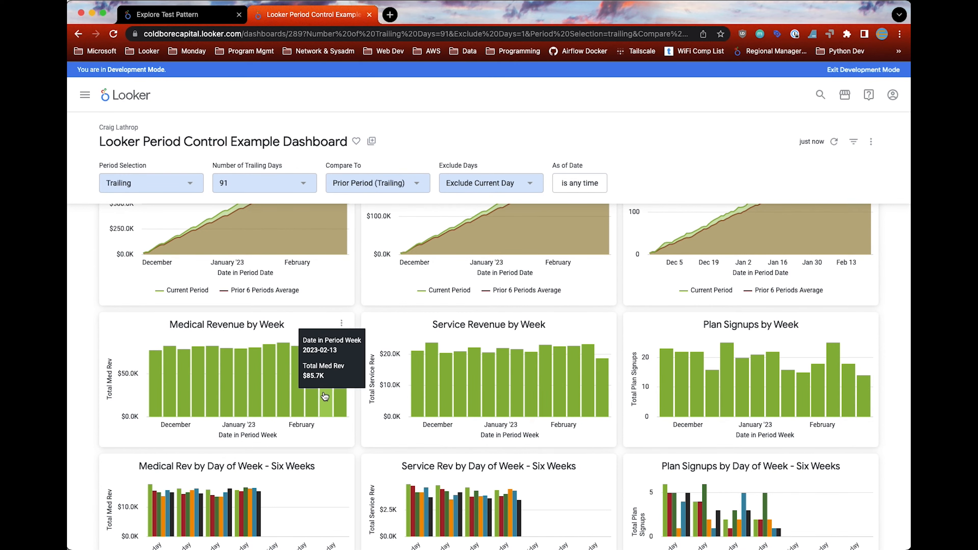
Step: Back in the Test Pattern Explore, remove Average of Prior 13 Periods, Current Period Rev and Running Total Rev, and show Total Med Rev in the visualization
{"action": "left_click", "coordinate": [156, 15]}
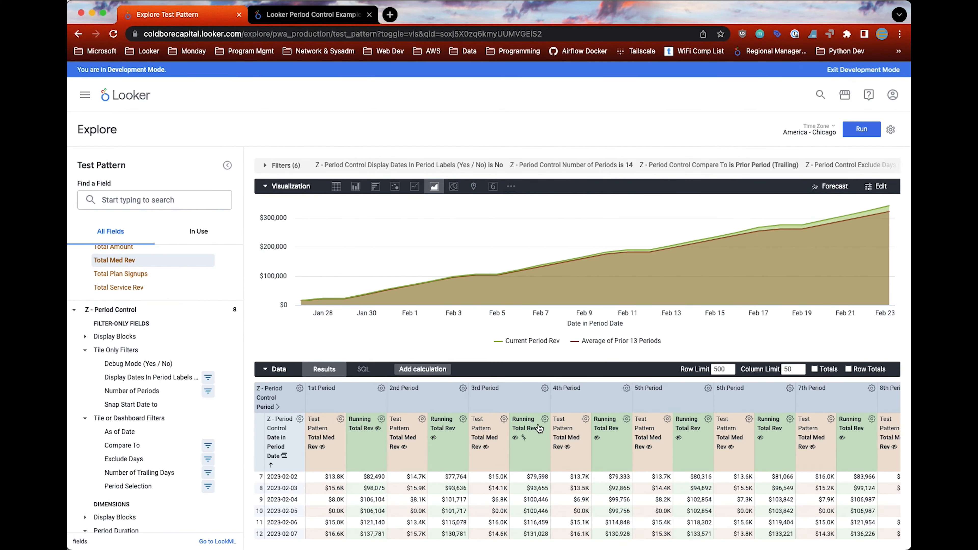
{"action": "scroll", "coordinate": [589, 431], "scroll_direction": "right", "scroll_amount": 10}
{"action": "scroll", "coordinate": [855, 424], "scroll_direction": "right", "scroll_amount": 3}
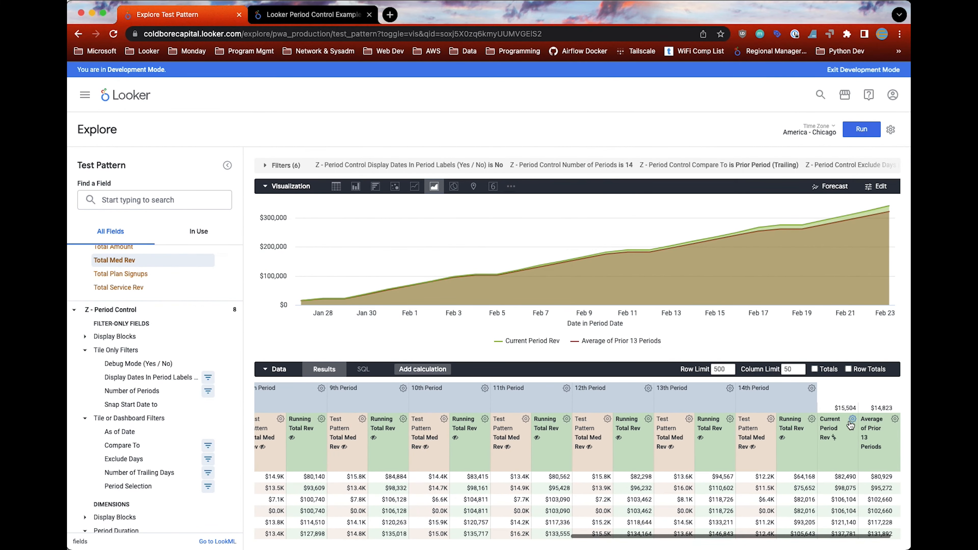
{"action": "left_click", "coordinate": [895, 418]}
{"action": "left_click", "coordinate": [860, 437]}
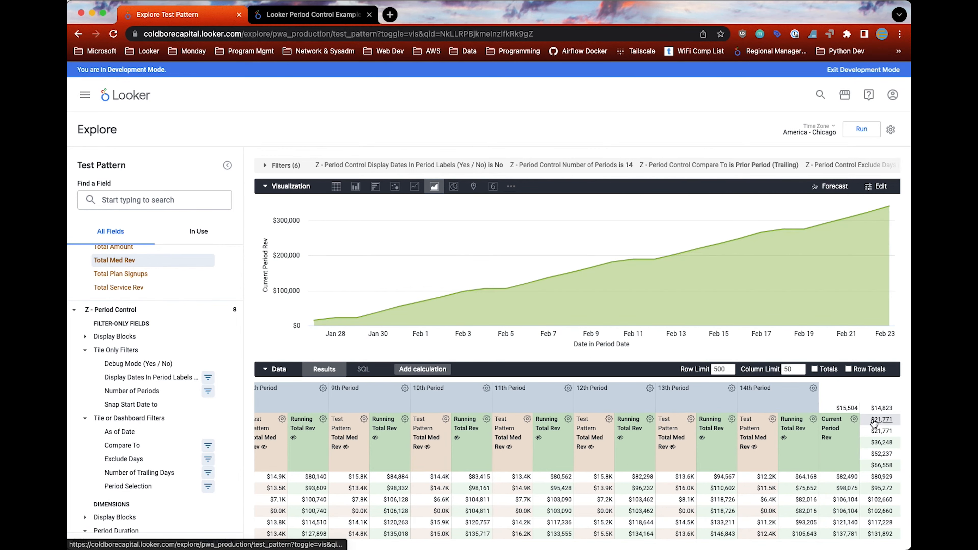
{"action": "left_click", "coordinate": [895, 419]}
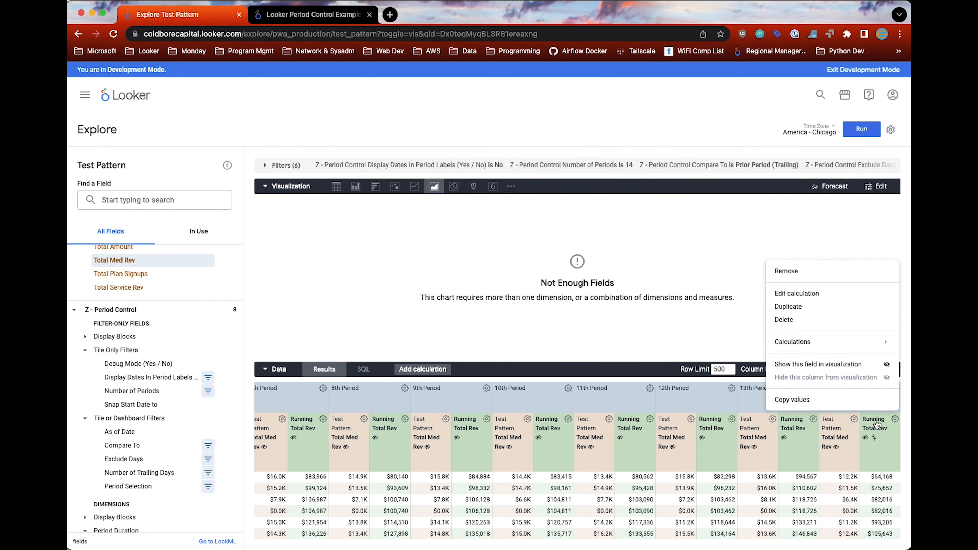
{"action": "left_click", "coordinate": [784, 272]}
{"action": "left_click", "coordinate": [345, 419]}
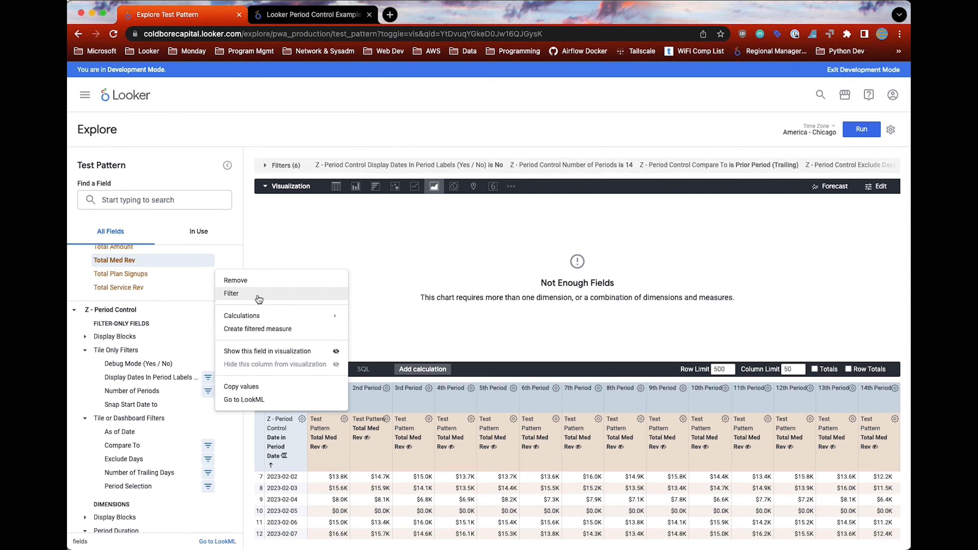
{"action": "left_click", "coordinate": [257, 350]}
Step: Expand the filters and remove the Number of Periods and Compare To filters
{"action": "left_click", "coordinate": [265, 164]}
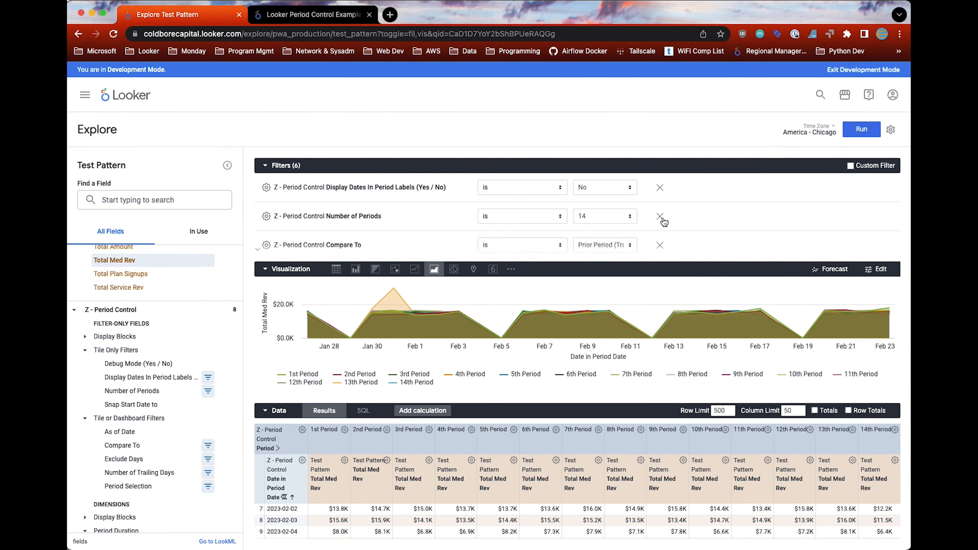
{"action": "left_click", "coordinate": [660, 218]}
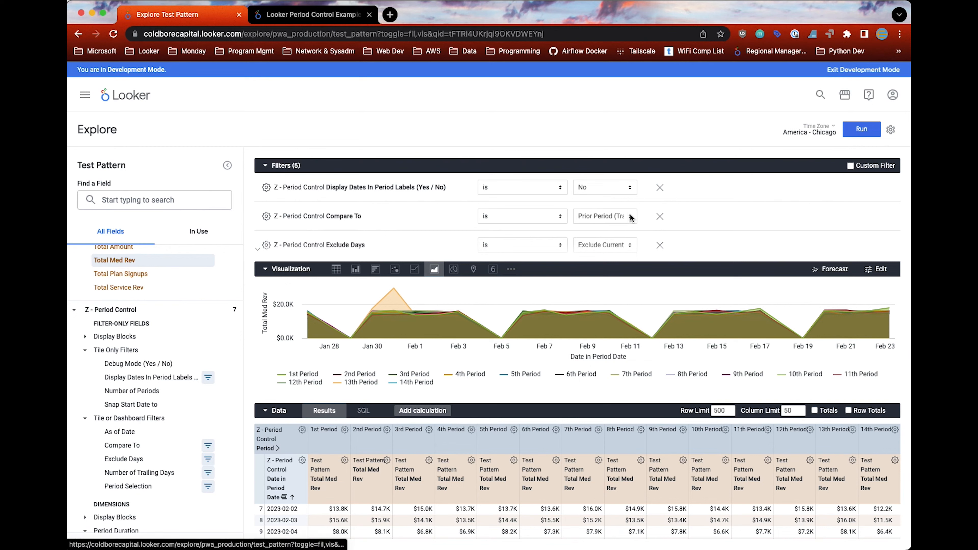
{"action": "left_click", "coordinate": [660, 217]}
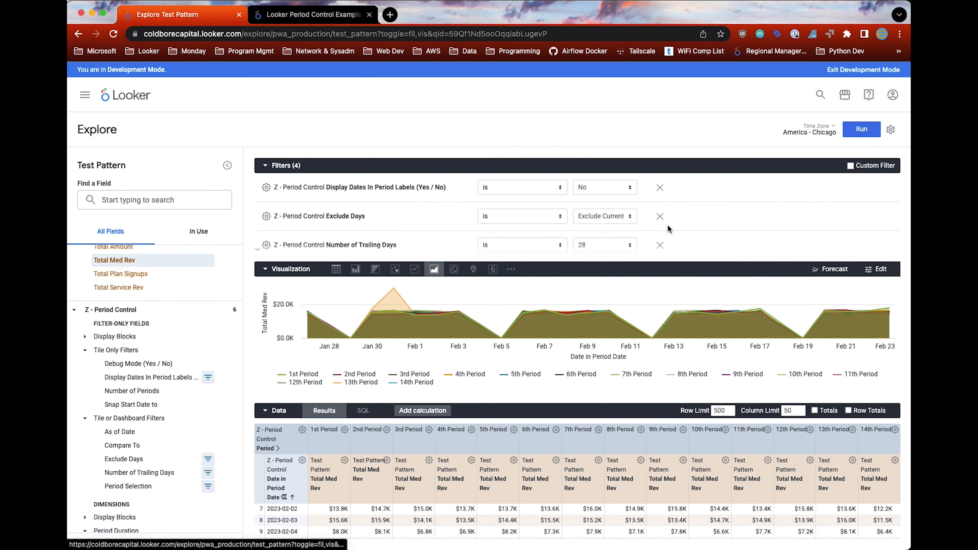
Step: Change the visualization to a column chart and rerun the query with the remaining filters
{"action": "scroll", "coordinate": [604, 242], "scroll_direction": "down", "scroll_amount": 2}
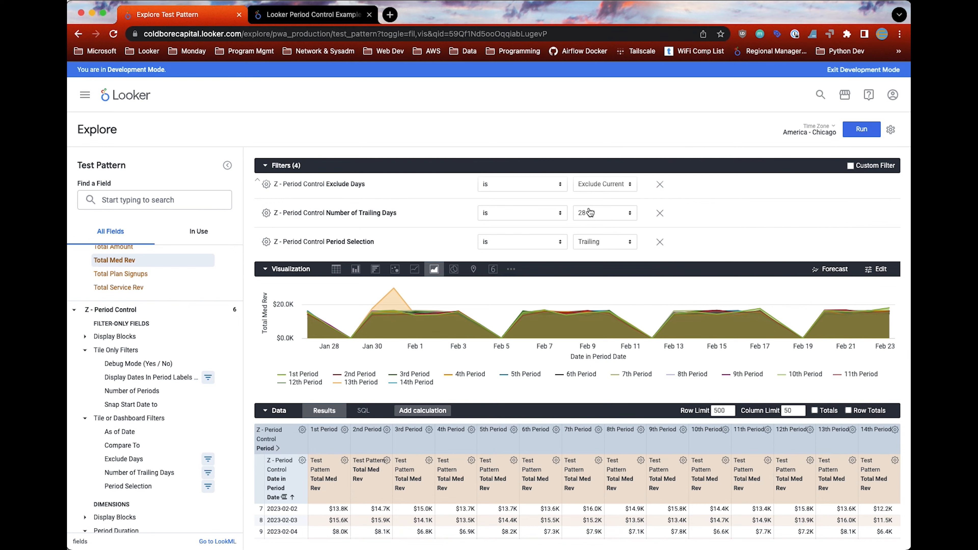
{"action": "left_click", "coordinate": [356, 269]}
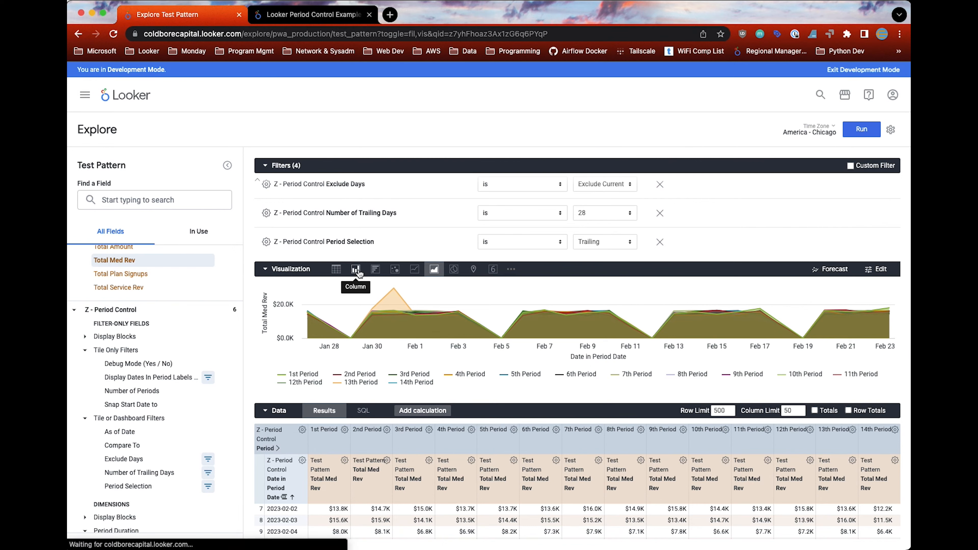
{"action": "scroll", "coordinate": [306, 458], "scroll_direction": "down", "scroll_amount": 5}
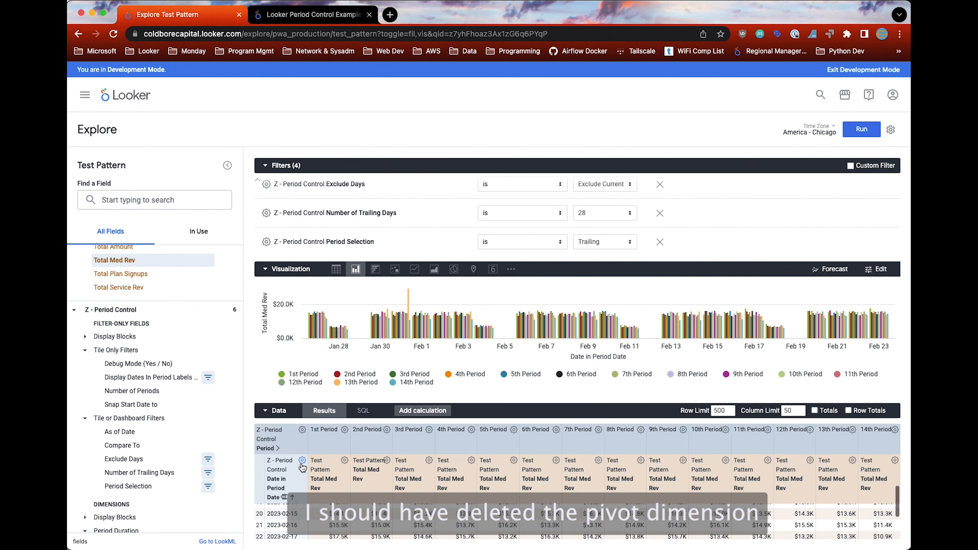
{"action": "left_click", "coordinate": [302, 461]}
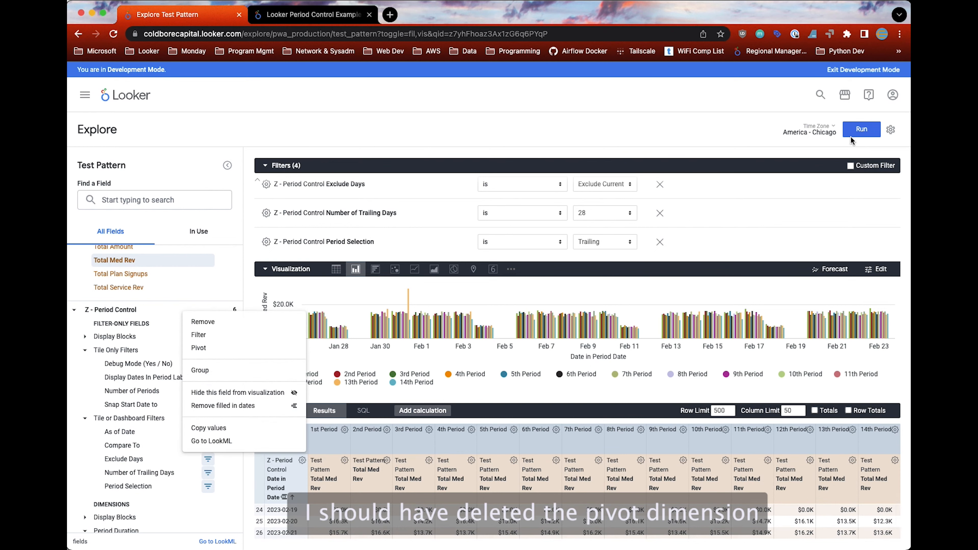
{"action": "left_click", "coordinate": [858, 130]}
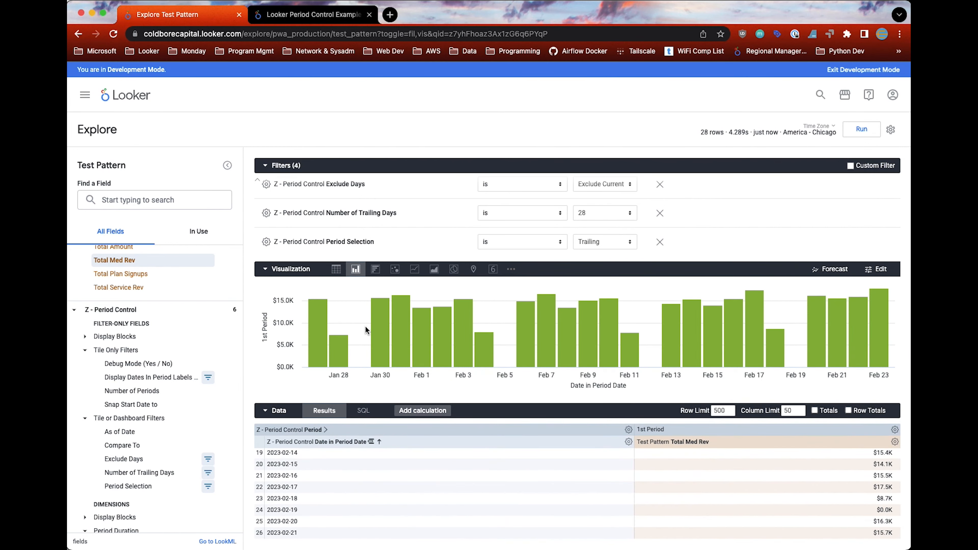
Step: Replace the Date in Period Date dimension with Date in Period Week and run the query
{"action": "left_click", "coordinate": [629, 442]}
{"action": "left_click", "coordinate": [551, 304]}
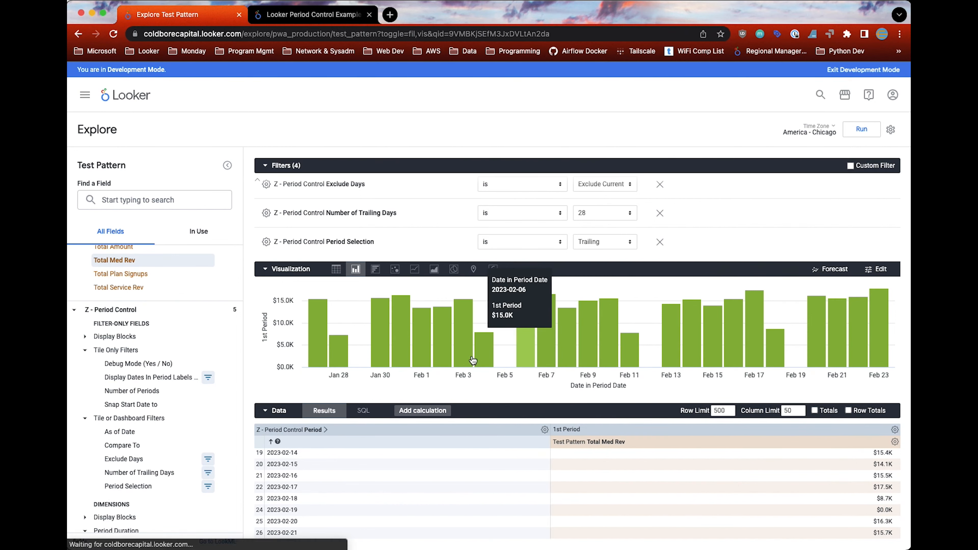
{"action": "scroll", "coordinate": [150, 458], "scroll_direction": "down", "scroll_amount": 6}
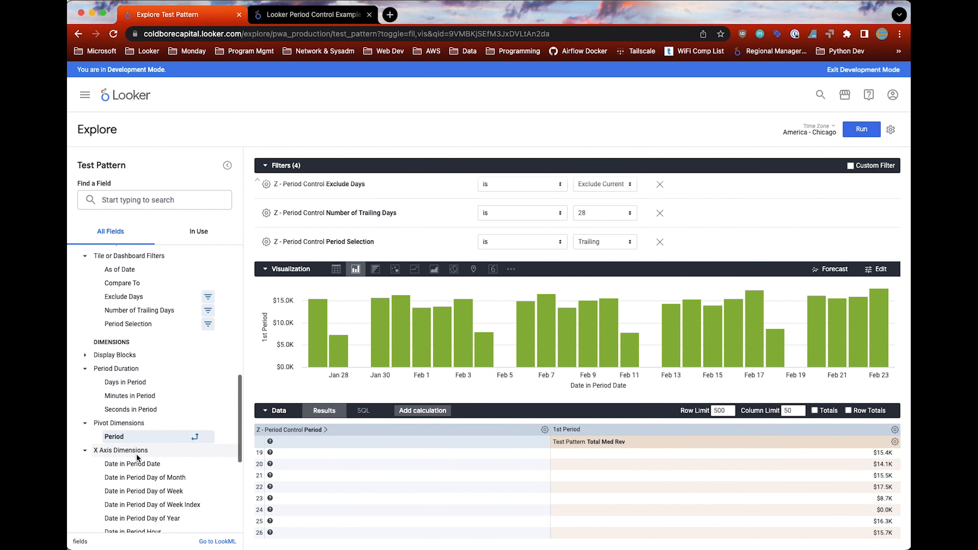
{"action": "scroll", "coordinate": [136, 454], "scroll_direction": "down", "scroll_amount": 2}
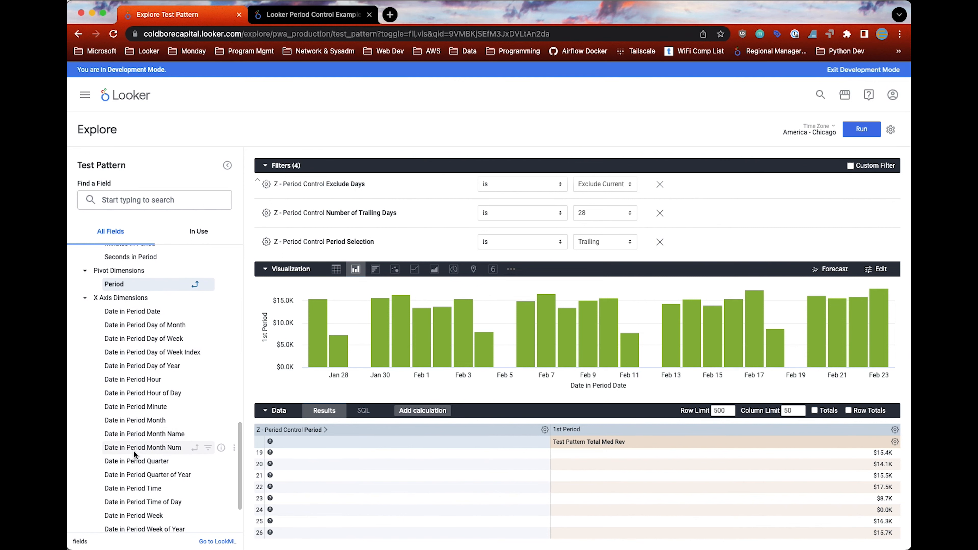
{"action": "scroll", "coordinate": [140, 406], "scroll_direction": "down", "scroll_amount": 1}
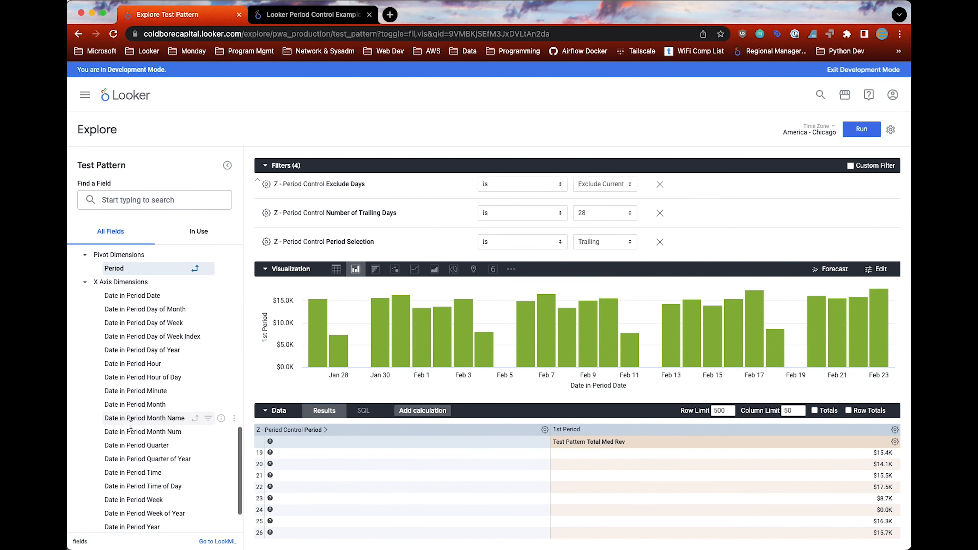
{"action": "left_click", "coordinate": [135, 497]}
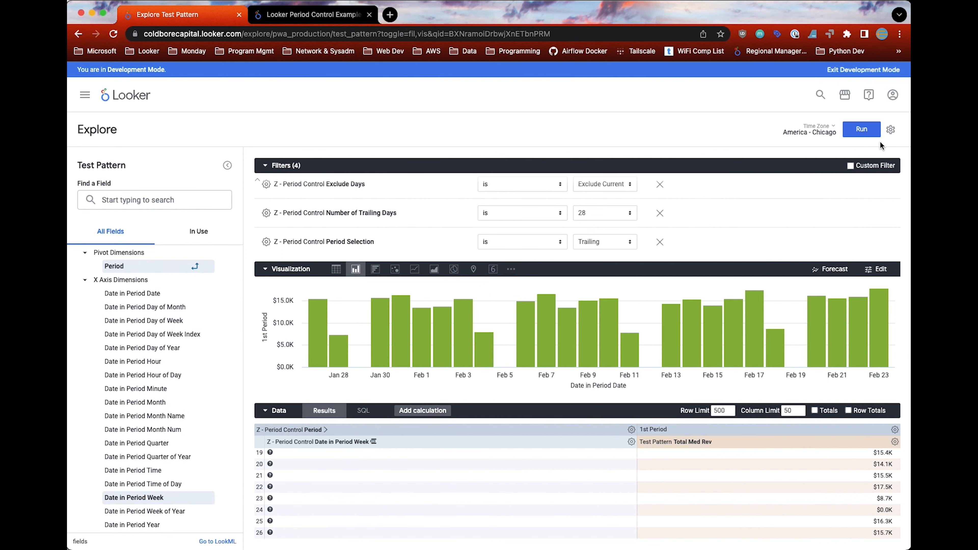
{"action": "left_click", "coordinate": [857, 135]}
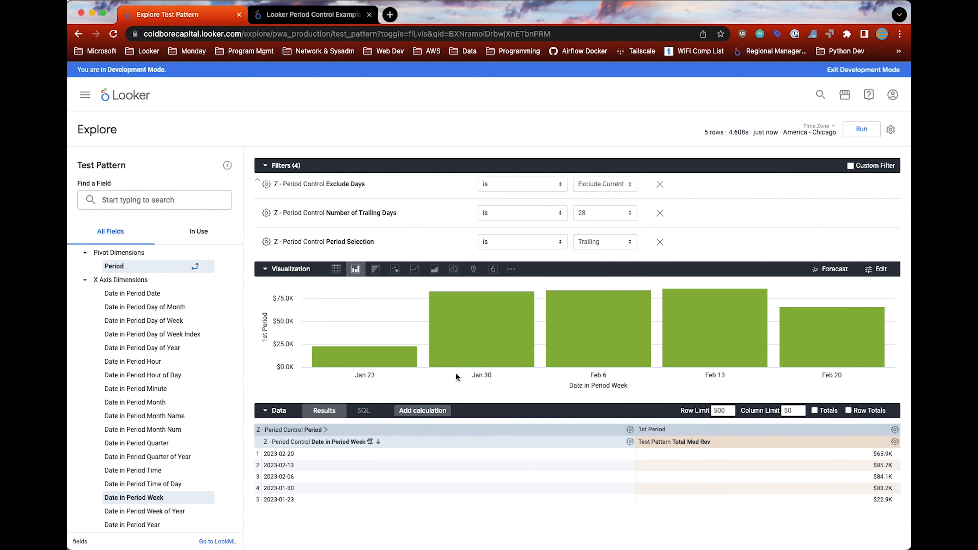
Step: Add the Snap Start Date to filter from Z - Period Control, set it to Week, and run the query
{"action": "mouse_move", "coordinate": [384, 308]}
{"action": "scroll", "coordinate": [184, 304], "scroll_direction": "down", "scroll_amount": 15}
{"action": "scroll", "coordinate": [185, 304], "scroll_direction": "up", "scroll_amount": 4}
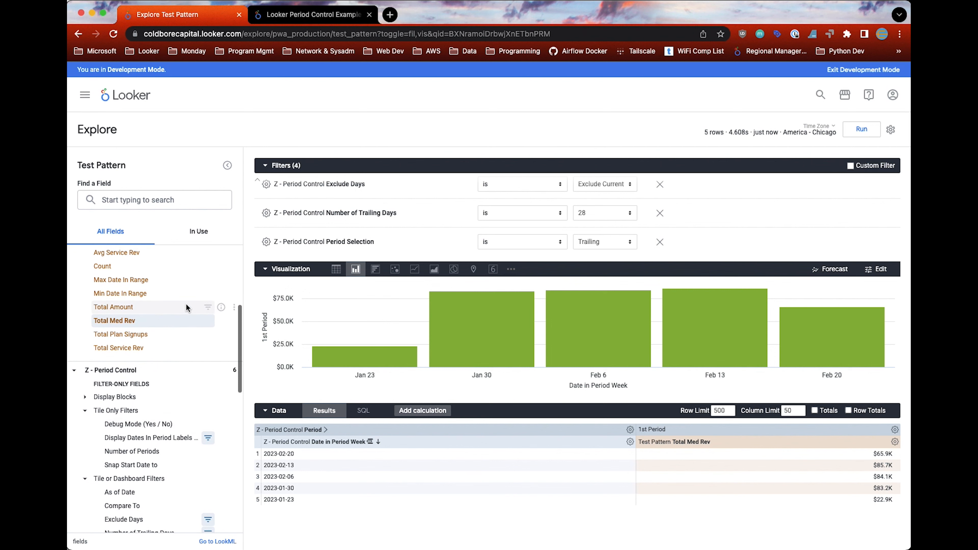
{"action": "scroll", "coordinate": [185, 304], "scroll_direction": "down", "scroll_amount": 2}
{"action": "mouse_move", "coordinate": [353, 354]}
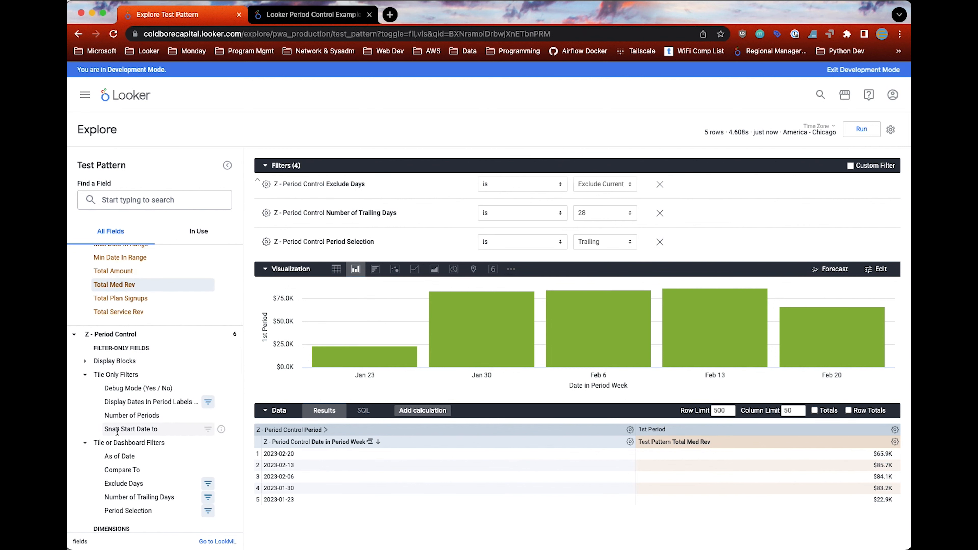
{"action": "left_click", "coordinate": [132, 429]}
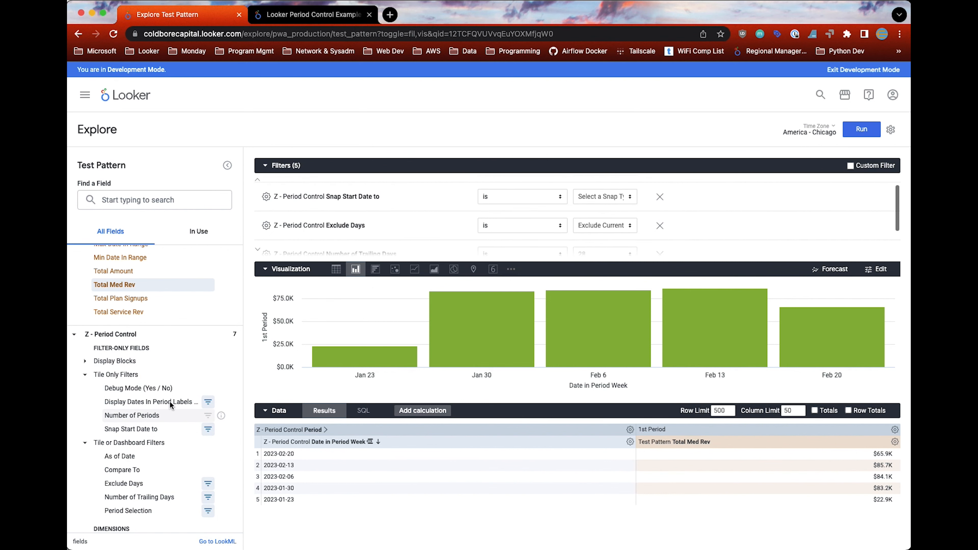
{"action": "left_click", "coordinate": [620, 197]}
{"action": "left_click", "coordinate": [606, 205]}
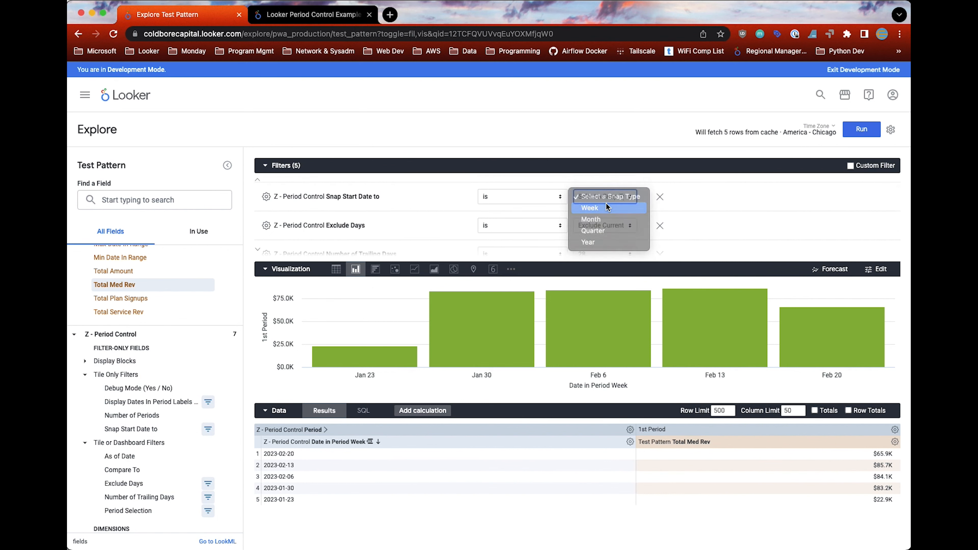
{"action": "left_click", "coordinate": [604, 197]}
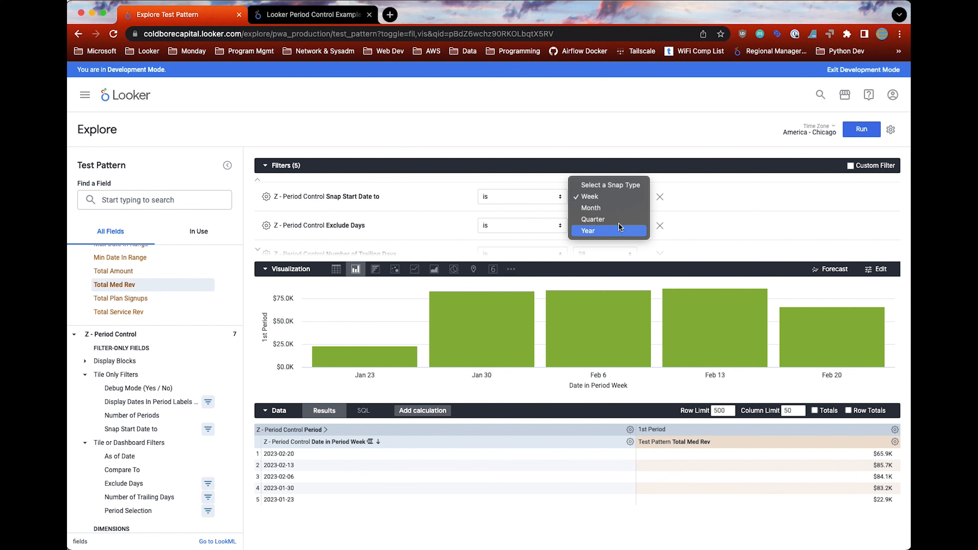
{"action": "left_click", "coordinate": [611, 195]}
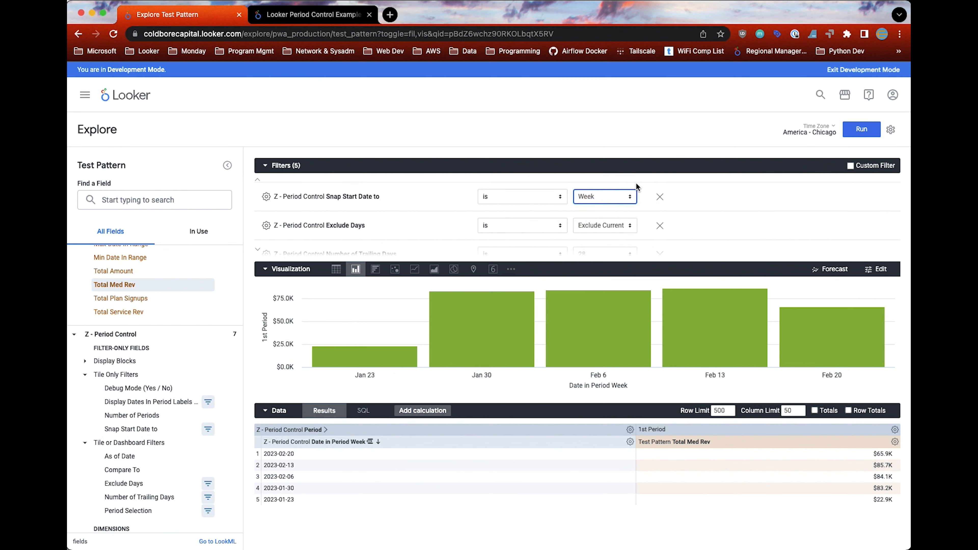
{"action": "left_click", "coordinate": [852, 131]}
{"action": "scroll", "coordinate": [667, 222], "scroll_direction": "down", "scroll_amount": 2}
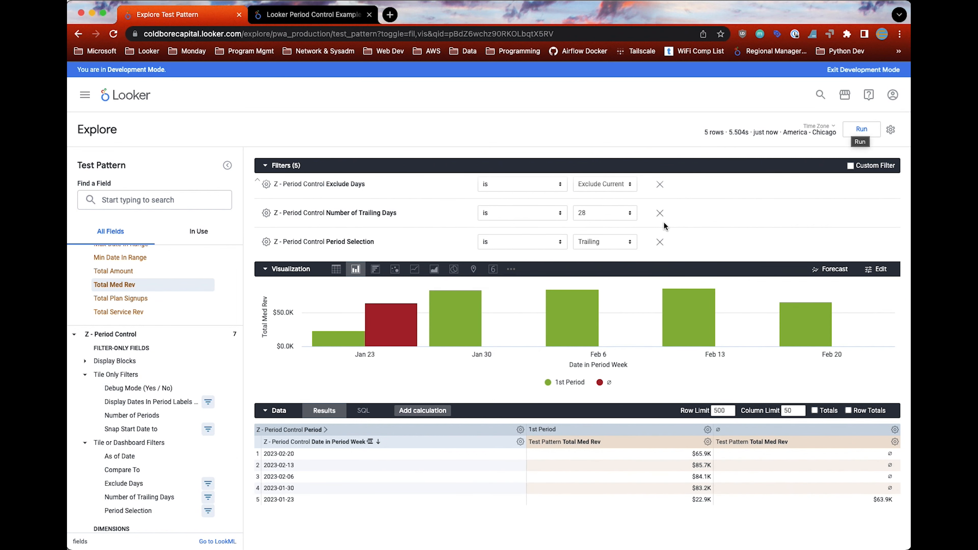
Step: Remove the Period pivot from the results and rerun the query
{"action": "left_click", "coordinate": [520, 430]}
{"action": "left_click", "coordinate": [462, 304]}
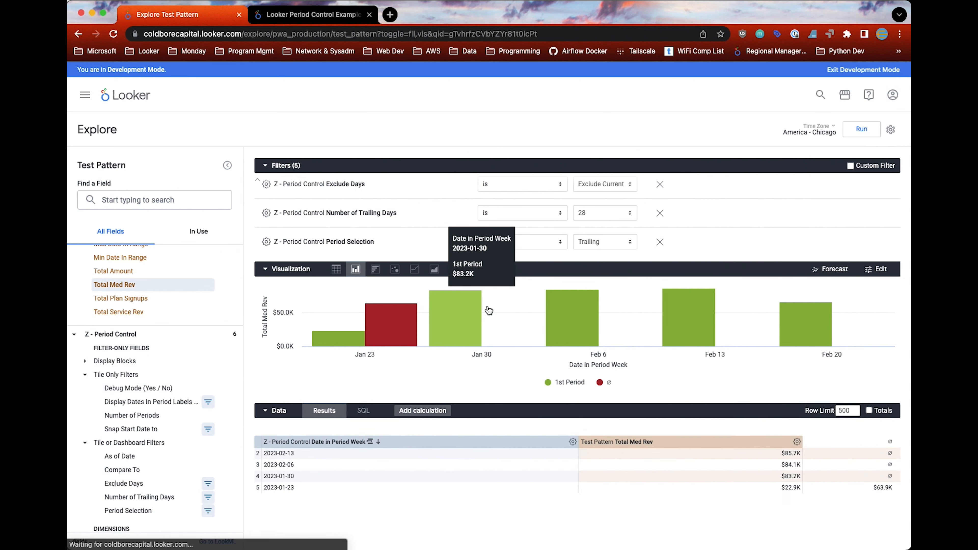
{"action": "left_click", "coordinate": [861, 129]}
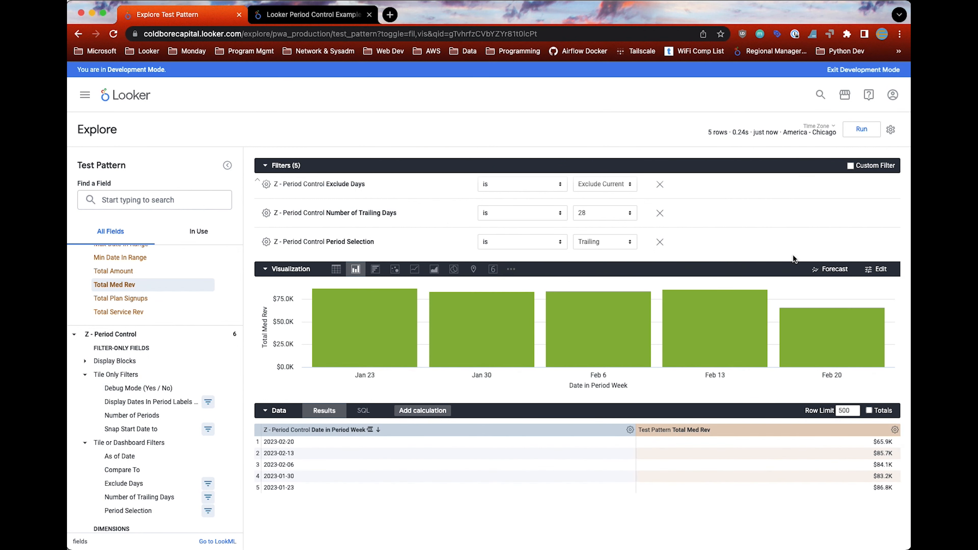